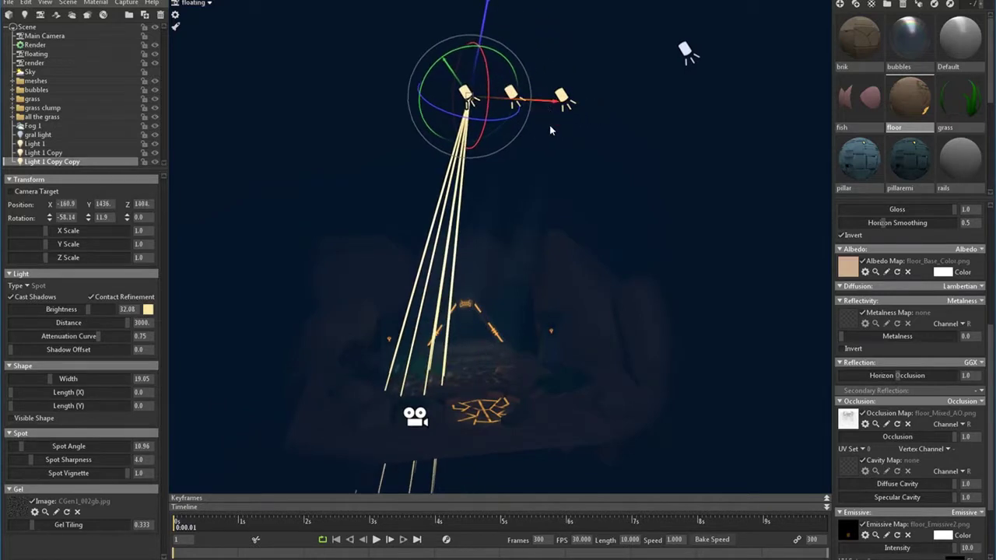
- Move the selected third spotlight next to the other two yellow lights, to about X -30, Y 1452, Z 1739
left_click_drag(574, 158, 634, 175)
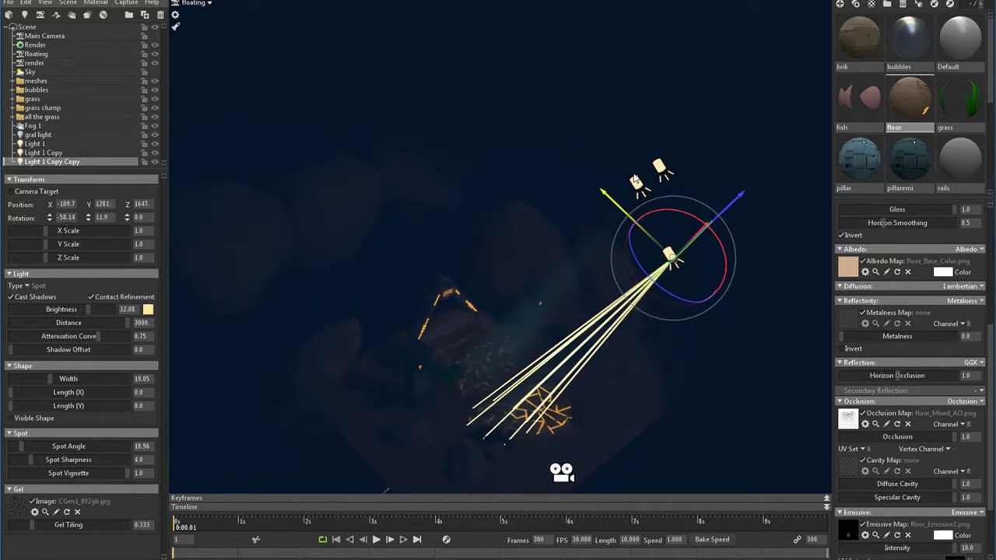
left_click_drag(743, 191, 748, 150)
left_click_drag(727, 218, 514, 303)
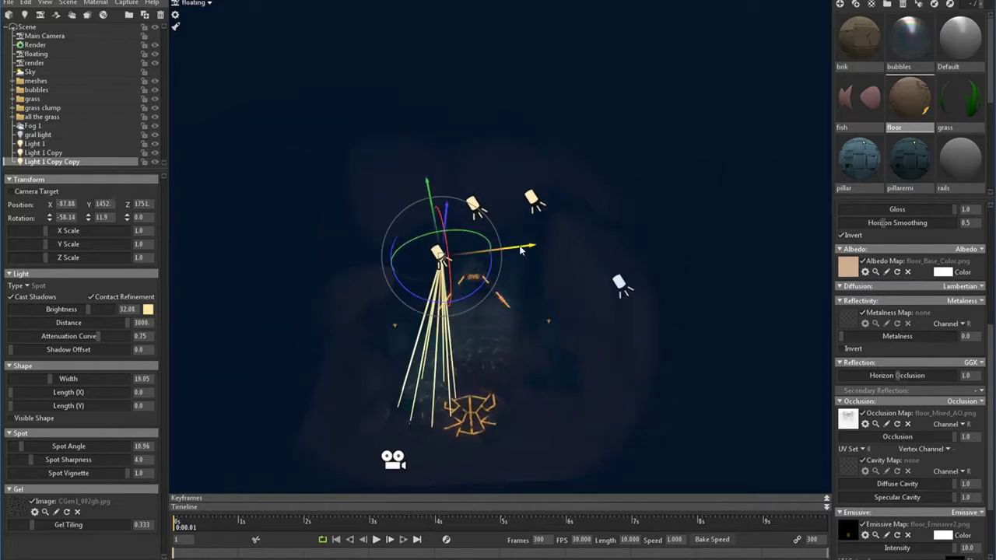
left_click_drag(520, 246, 543, 244)
mouse_move(538, 310)
left_mouse_down()
mouse_move(558, 313)
mouse_move(537, 313)
left_mouse_up()
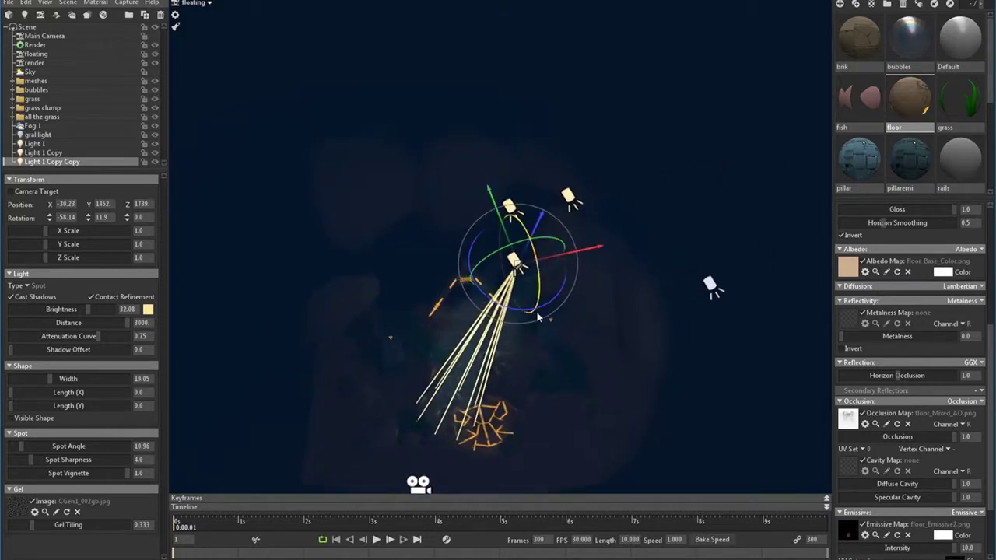
- Duplicate the third spotlight and place the copy at about X 166, Y 1511, Z 1601
left_click_drag(568, 351, 607, 269, "alt")
left_click_drag(572, 305, 605, 317, "alt")
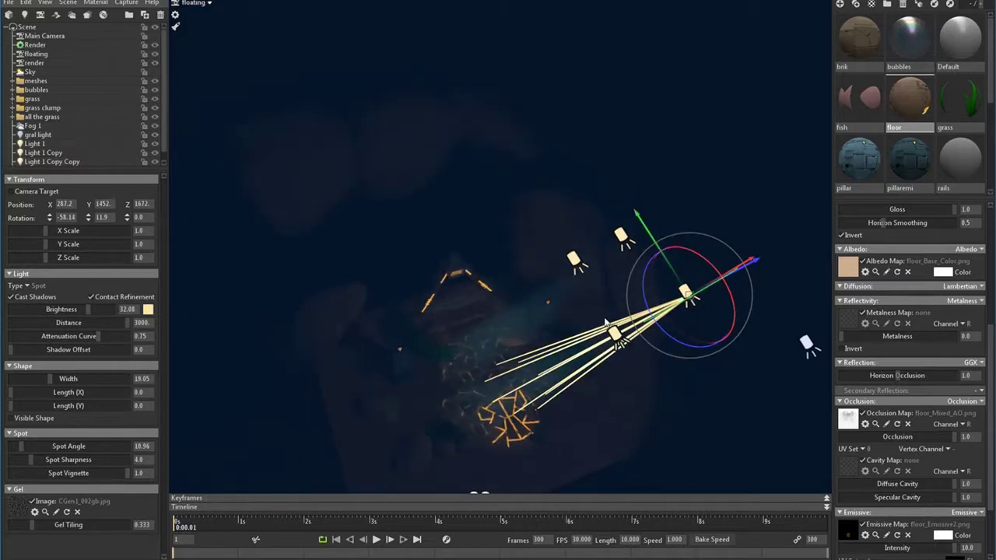
left_click_drag(649, 229, 623, 178)
left_click_drag(605, 238, 590, 295, "alt")
left_click_drag(497, 226, 500, 243)
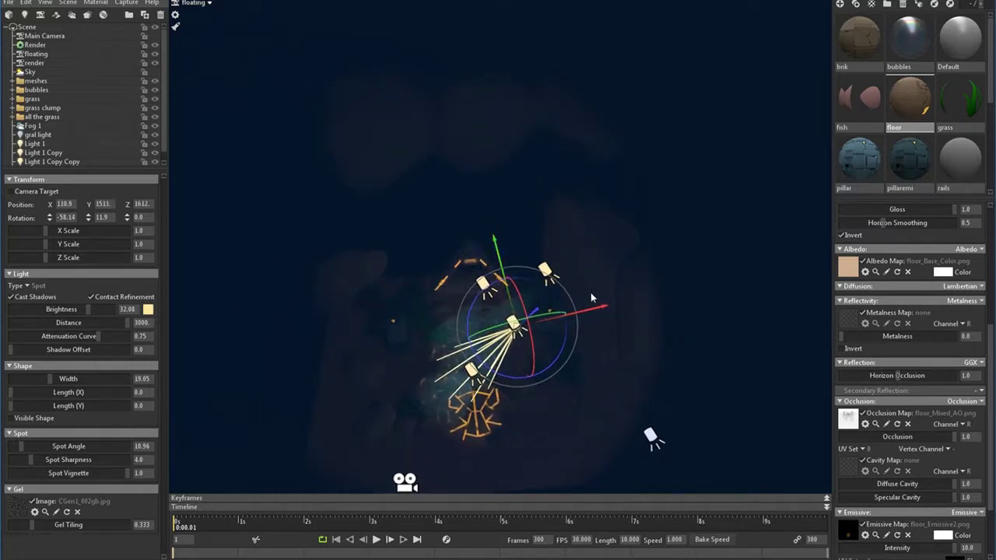
left_click_drag(597, 309, 620, 326)
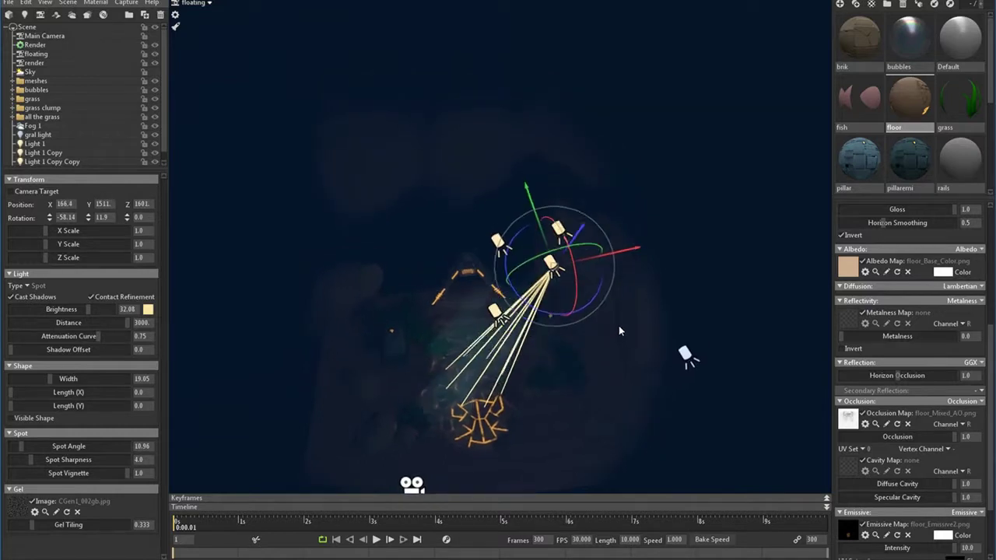
- Duplicate the four yellow spotlights together and shift the copies sideways along X towards the white general light
left_click(502, 308, "shift")
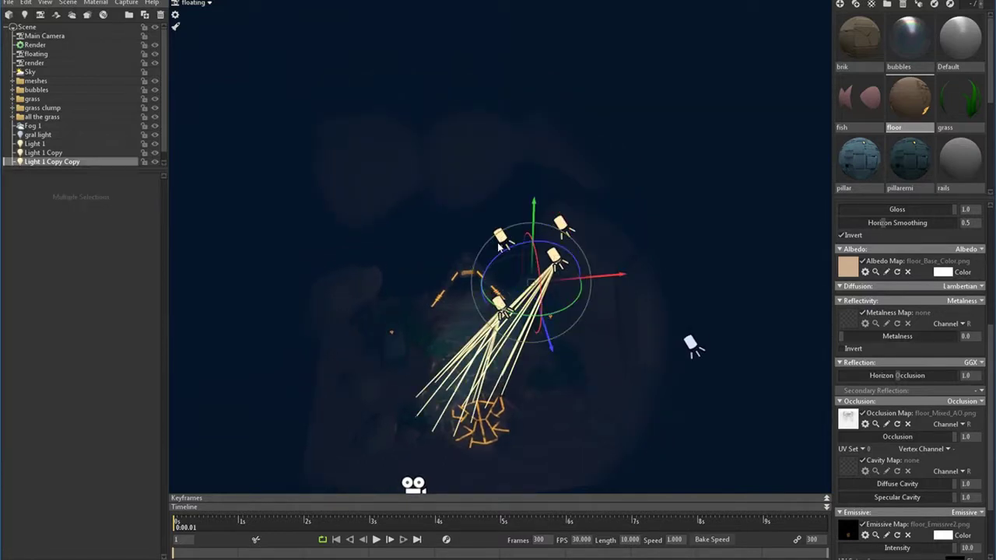
left_click(504, 243, "shift")
left_click(565, 225, "shift")
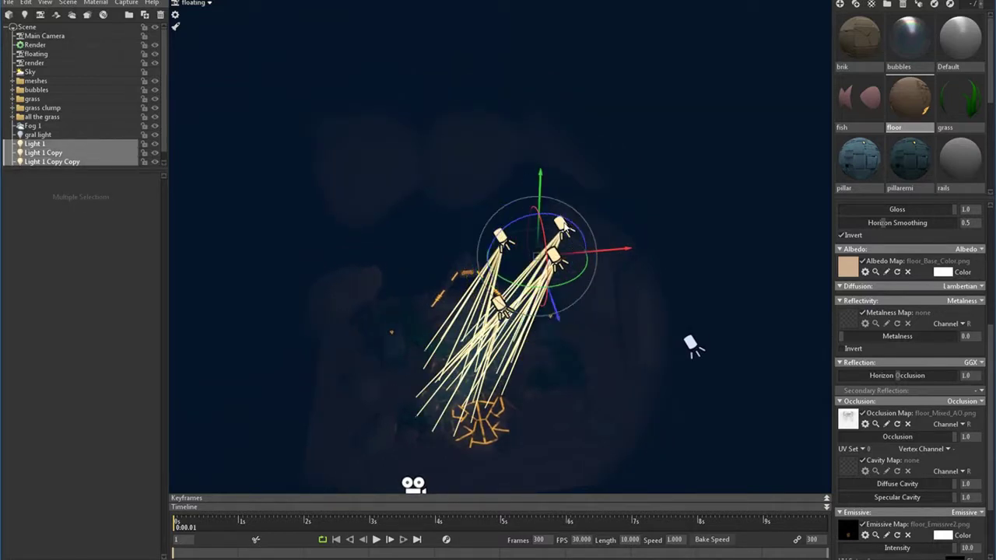
key("ctrl+d")
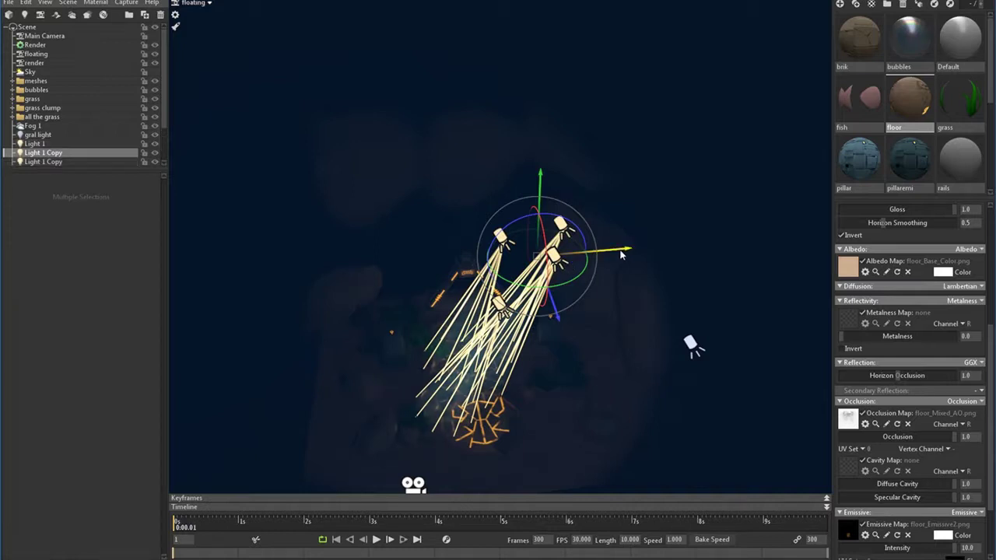
left_click_drag(622, 250, 659, 250)
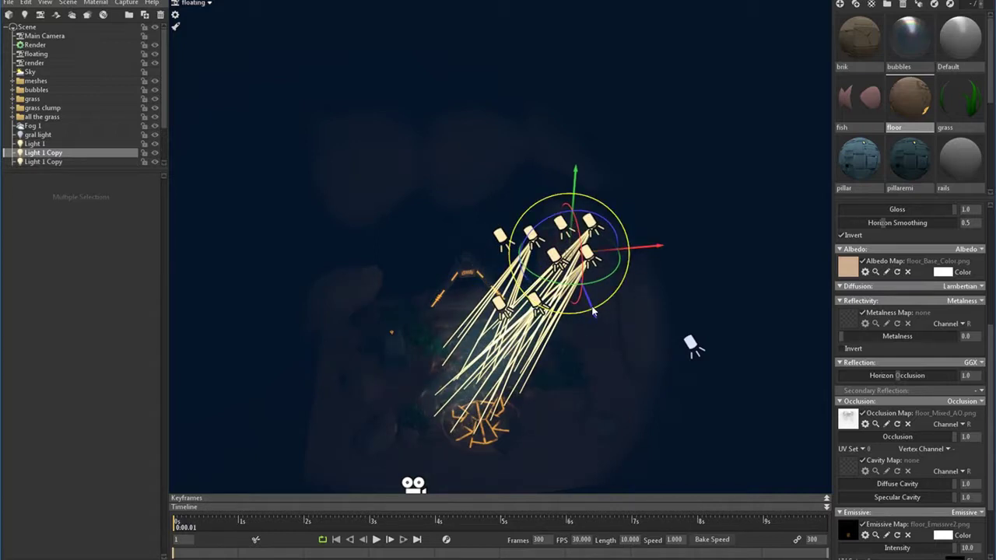
left_click_drag(590, 305, 617, 326)
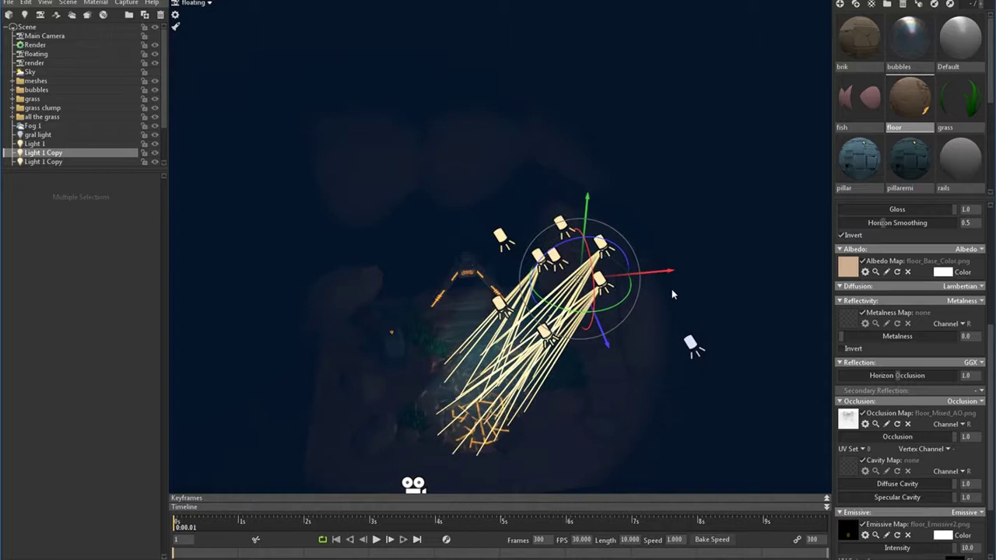
left_click_drag(677, 274, 730, 272)
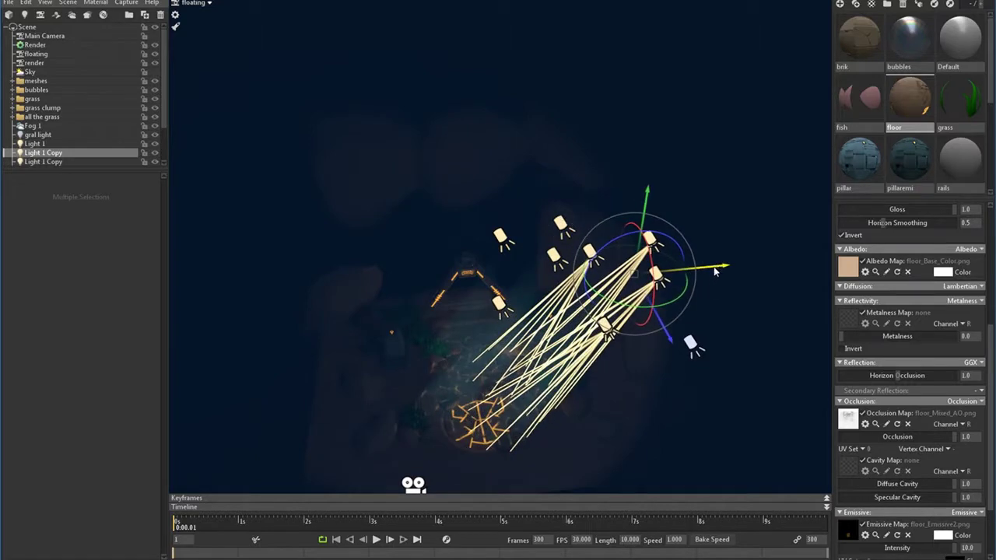
- Duplicate the selected set of four spotlights again, move the copies to the opposite side of the original set, and clear the selection
key("ctrl+d")
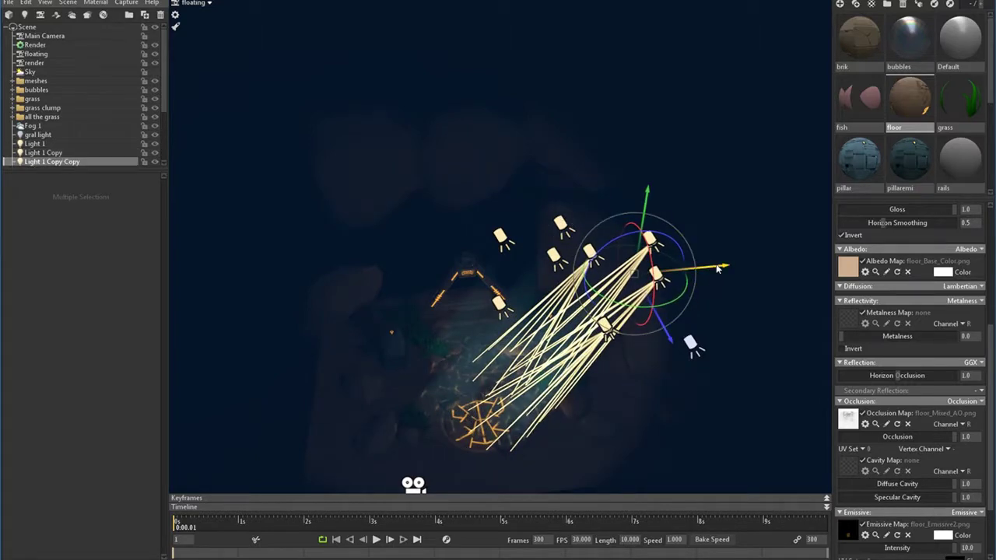
left_click_drag(705, 270, 584, 293)
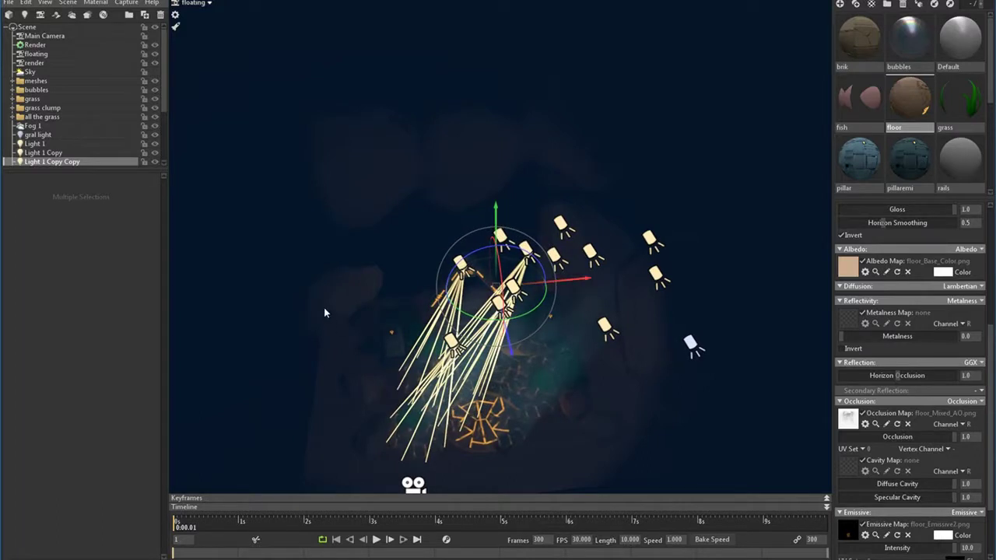
left_click(195, 16)
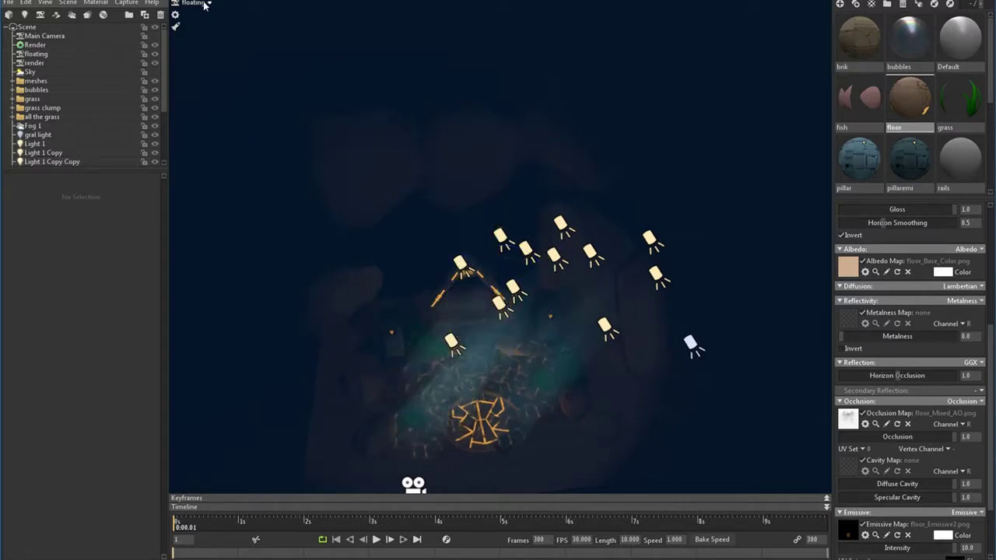
- Switch the viewport to the render camera and reframe the temple scene slightly farther out
left_click(204, 3)
left_click(244, 23)
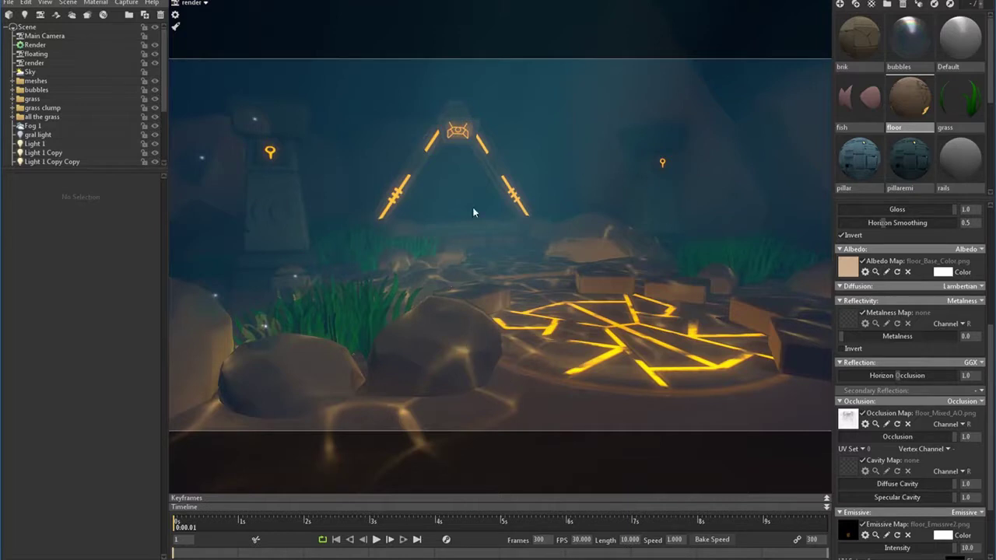
right_click_drag(473, 212, 478, 226)
scroll(473, 204, "up", 1)
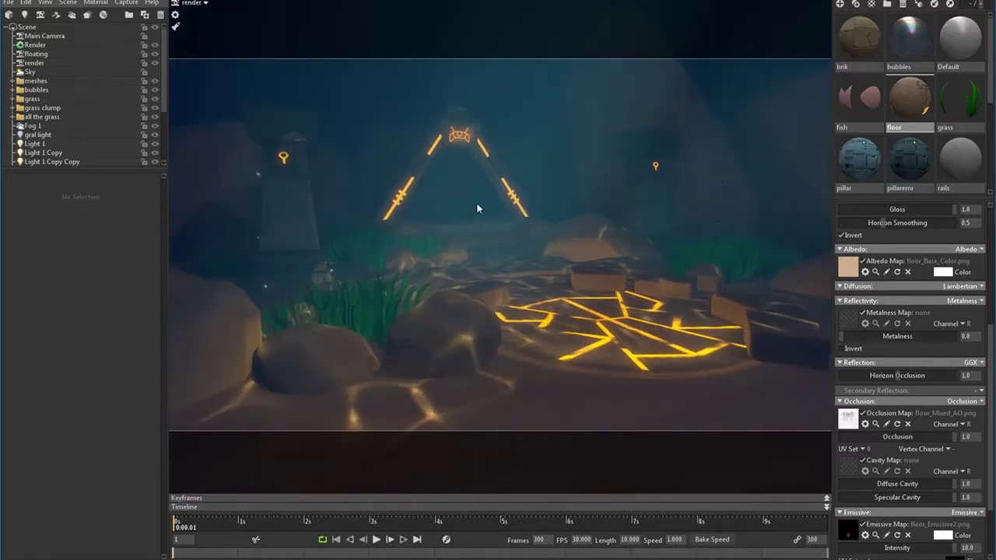
middle_click_drag(484, 214, 483, 216)
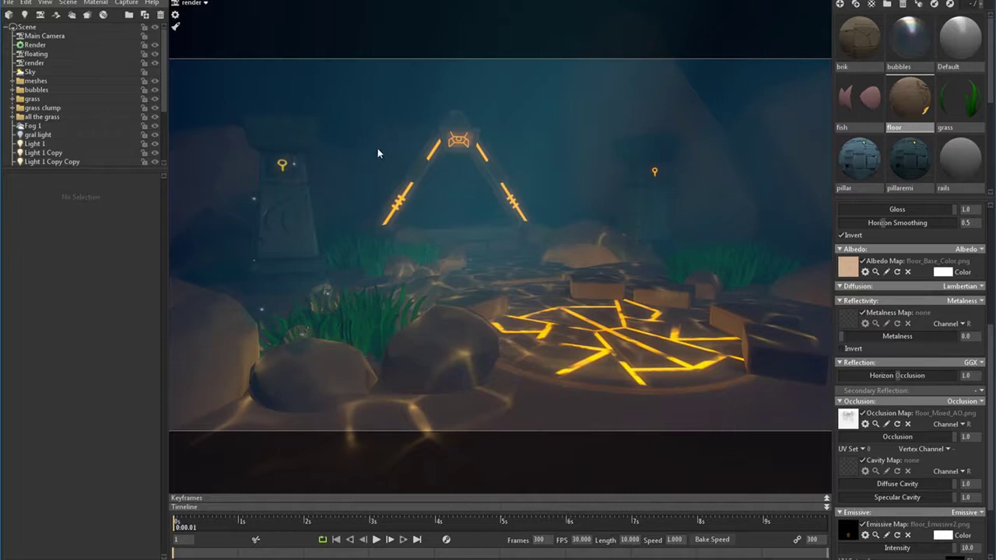
- In the render settings, enable local reflections and set global illumination voxel resolution to High and occlusion detail to 4x
left_click(69, 44)
left_click(22, 311)
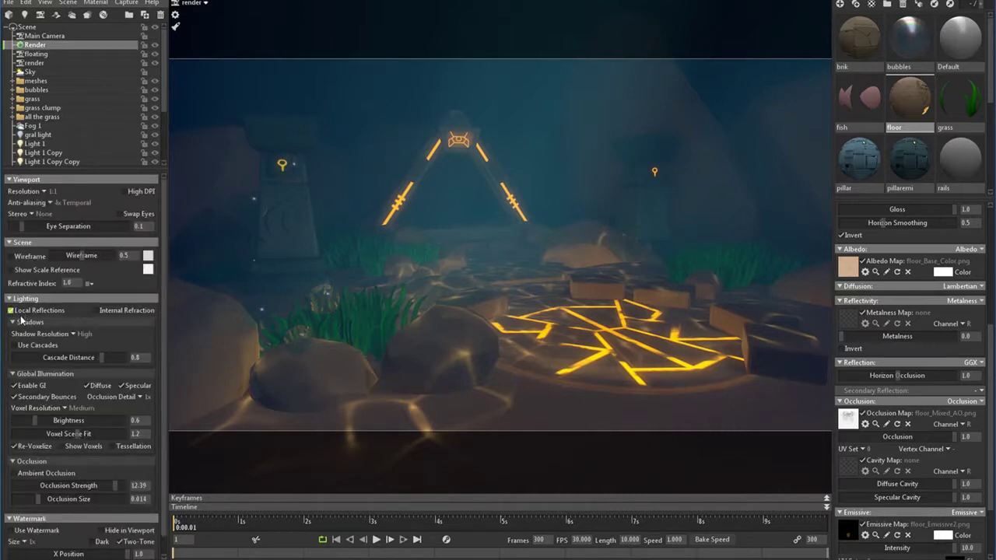
left_click(70, 409)
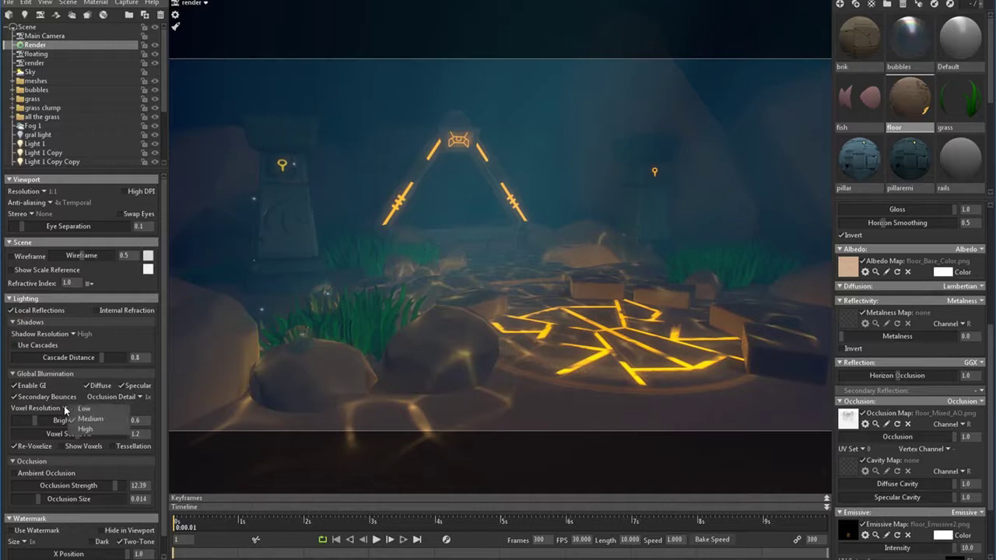
left_click(87, 429)
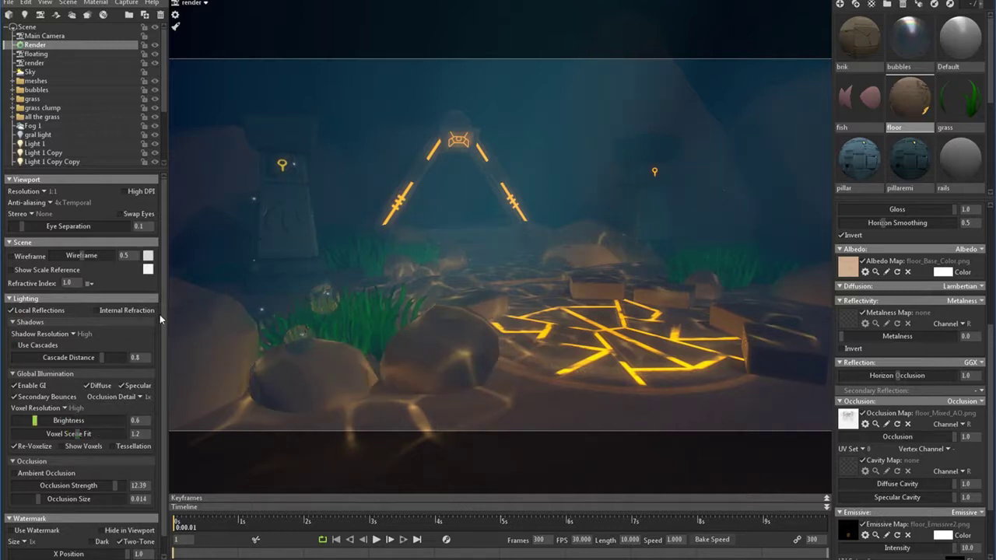
left_click(146, 398)
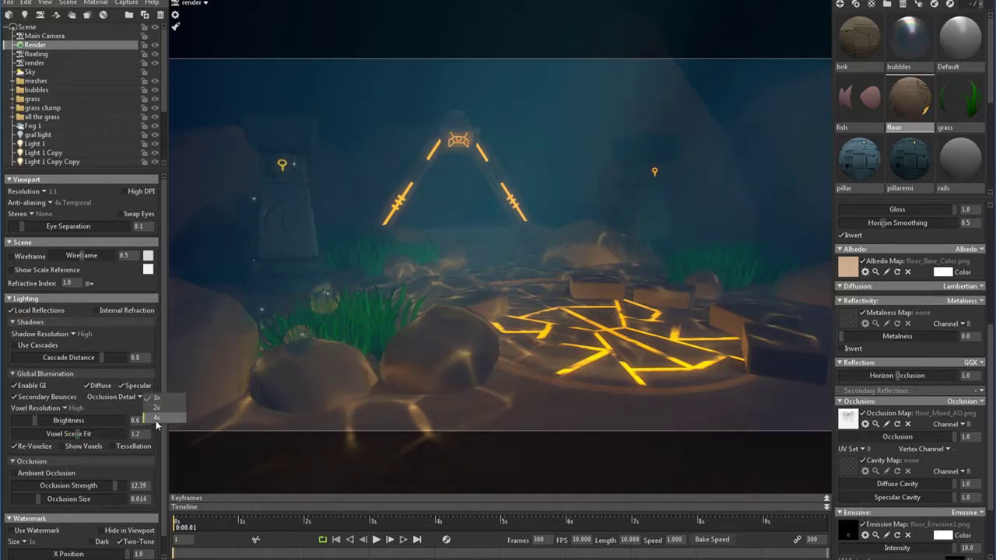
left_click(156, 420)
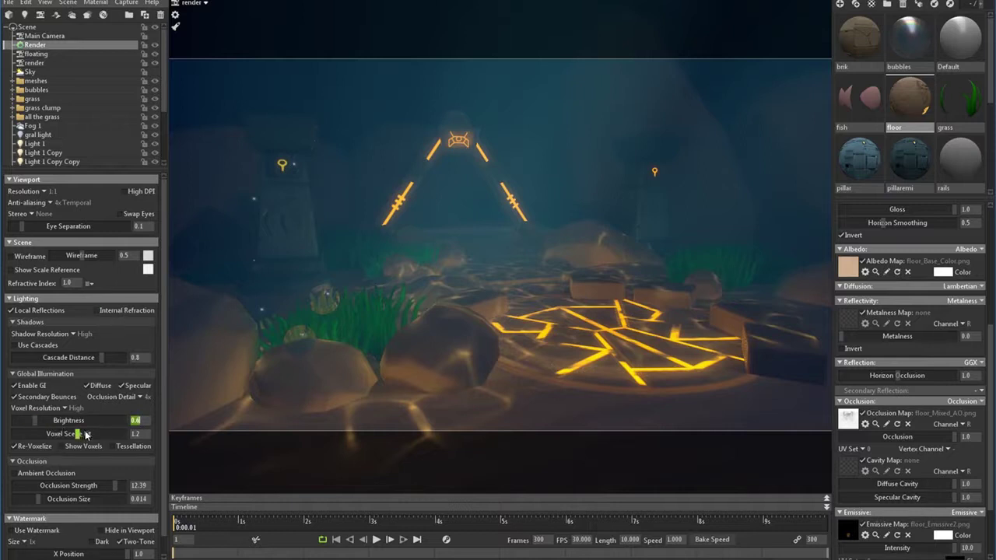
- Try a global illumination brightness of 1, set it back to 0.6, and enable ambient occlusion
type("1")
key("Return")
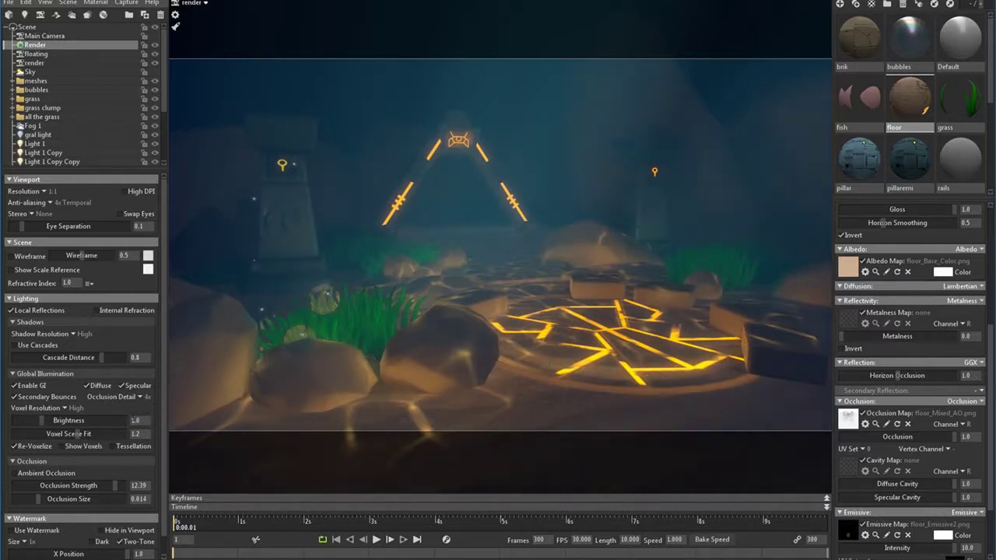
type("0.6")
key("Return")
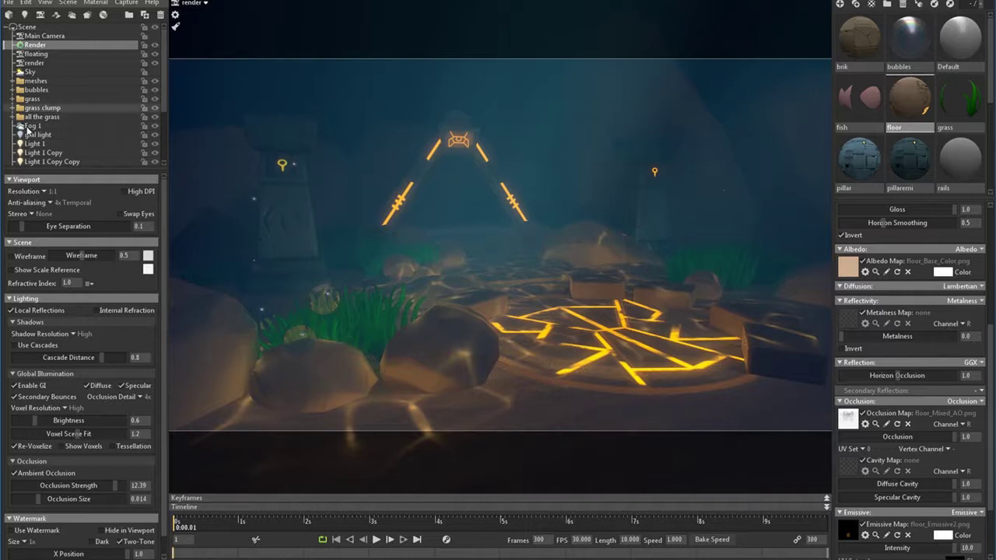
- Group Light 1 and all of its copies in the scene outliner, leaving out the general light
left_click(95, 136)
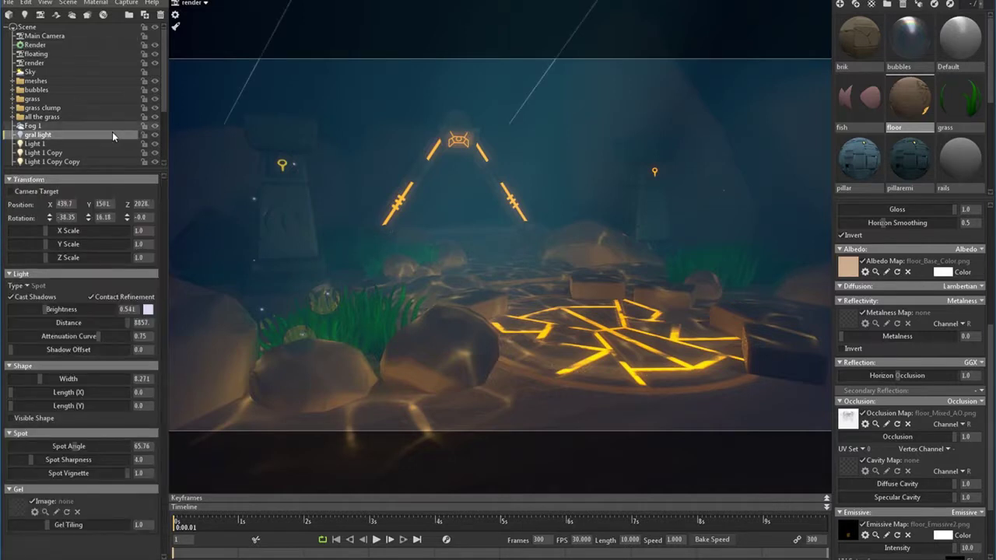
scroll(92, 138, "down", 3)
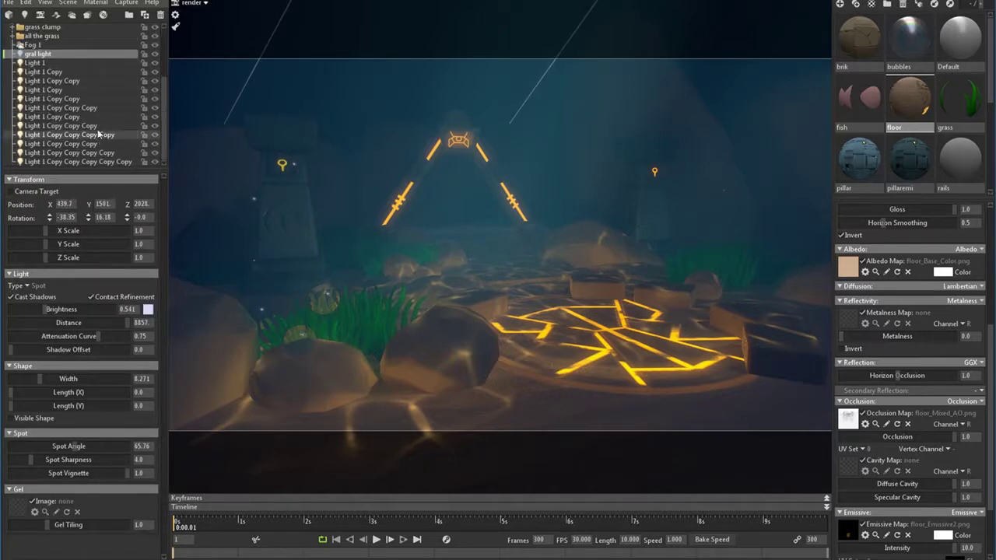
left_click(95, 65)
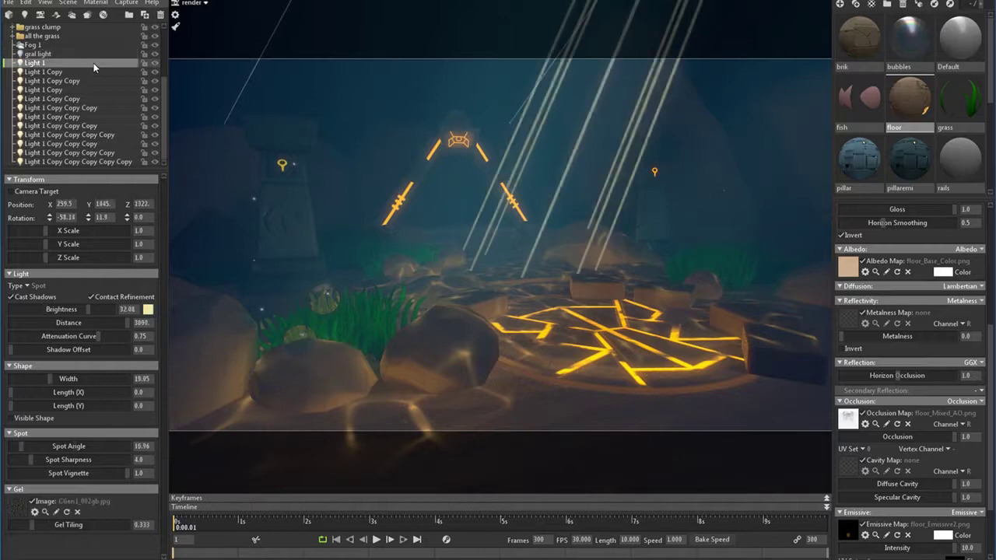
left_click(106, 162, "shift")
left_click(129, 15)
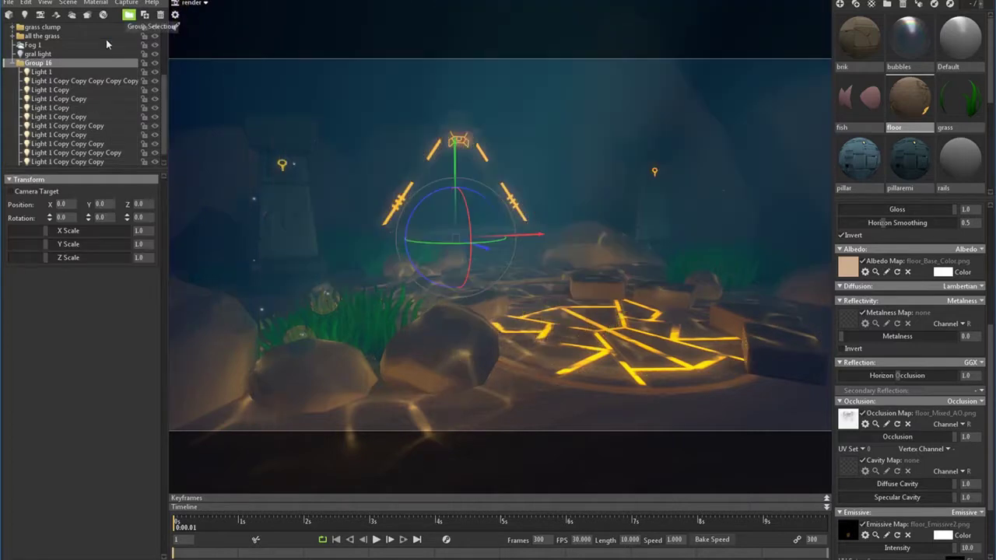
- Rename the new light group "lights" and collapse it in the scene outliner
double_click(39, 62)
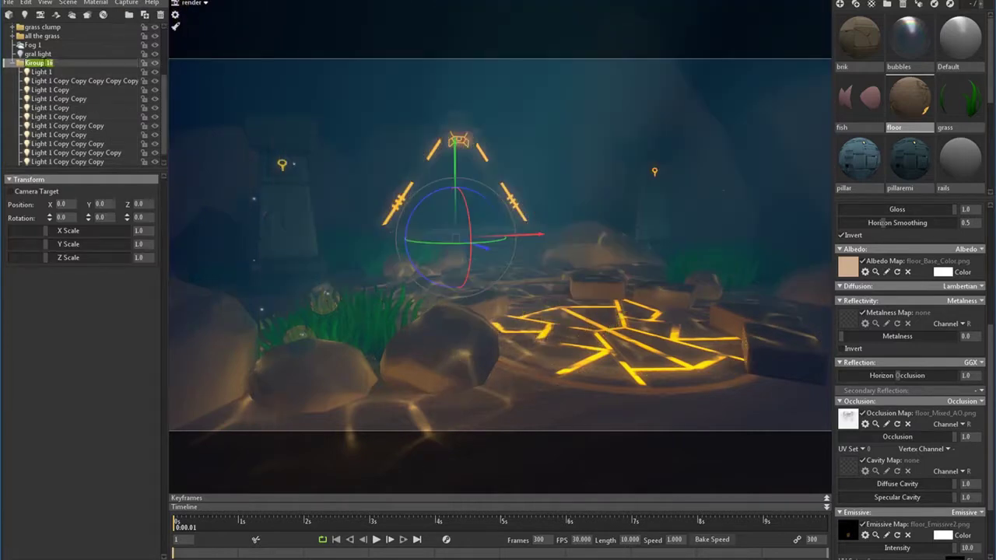
type("lights")
key("Return")
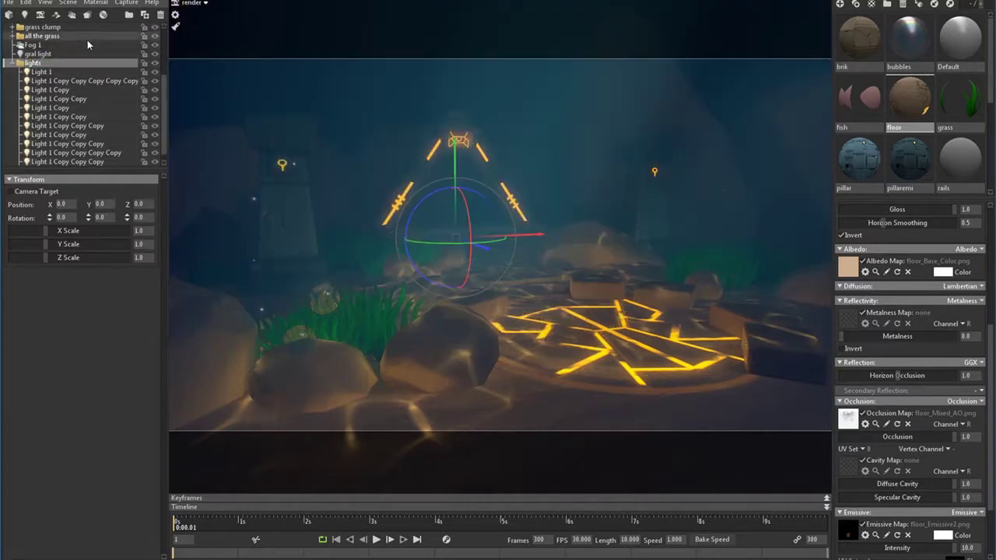
left_click(10, 64)
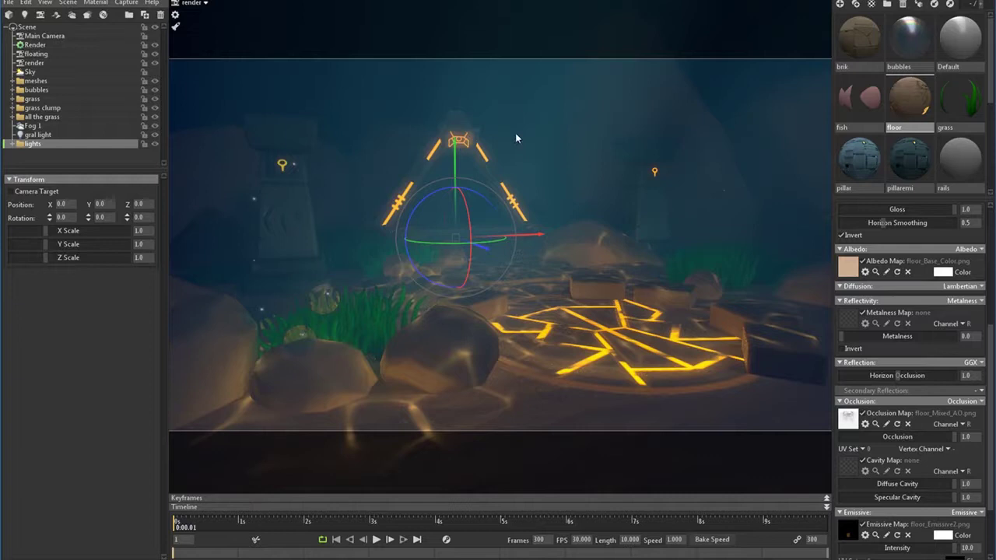
- Set Fog 1's distance to about 390 and ambient/sky illumination to about 0.81, and make its blue colour slightly brighter
left_click(40, 126)
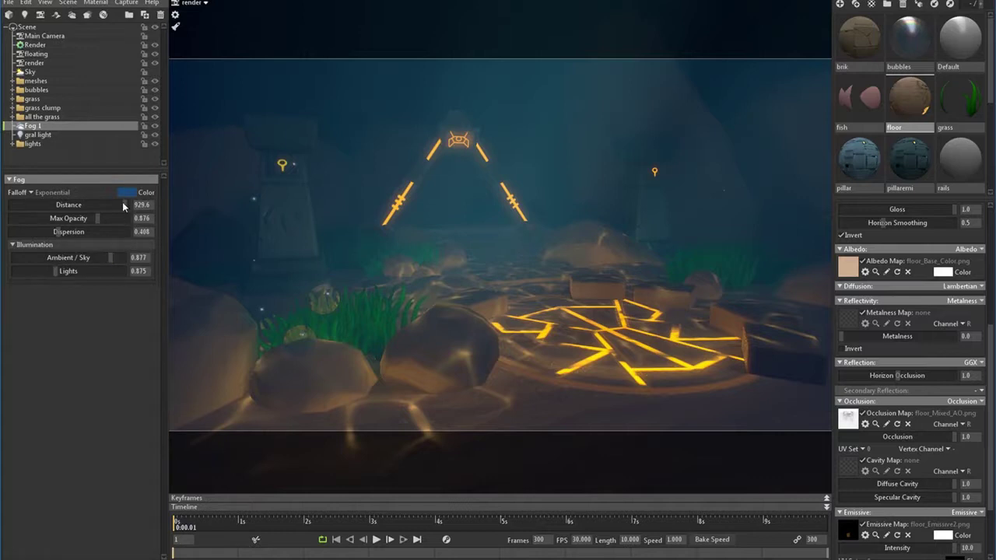
left_click_drag(123, 204, 105, 263)
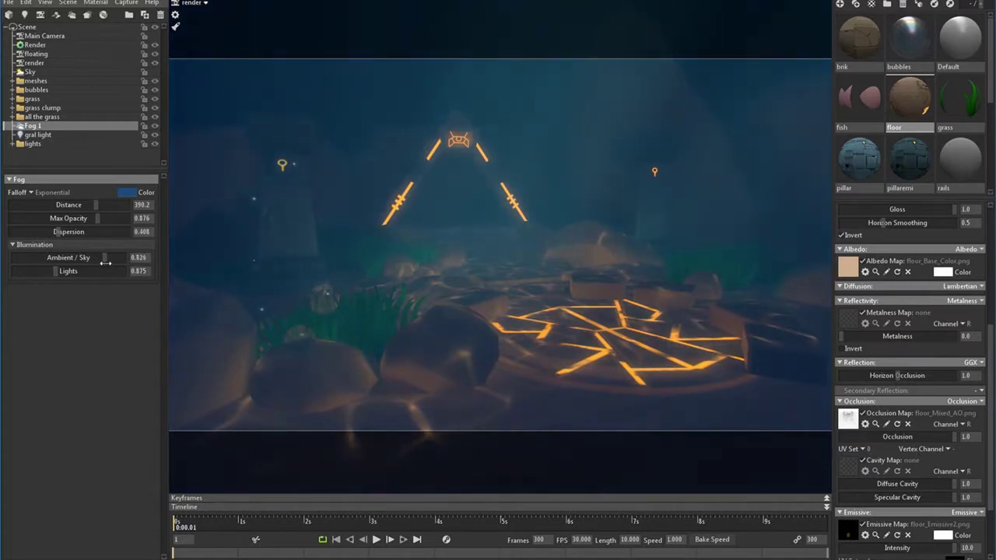
left_click(127, 192)
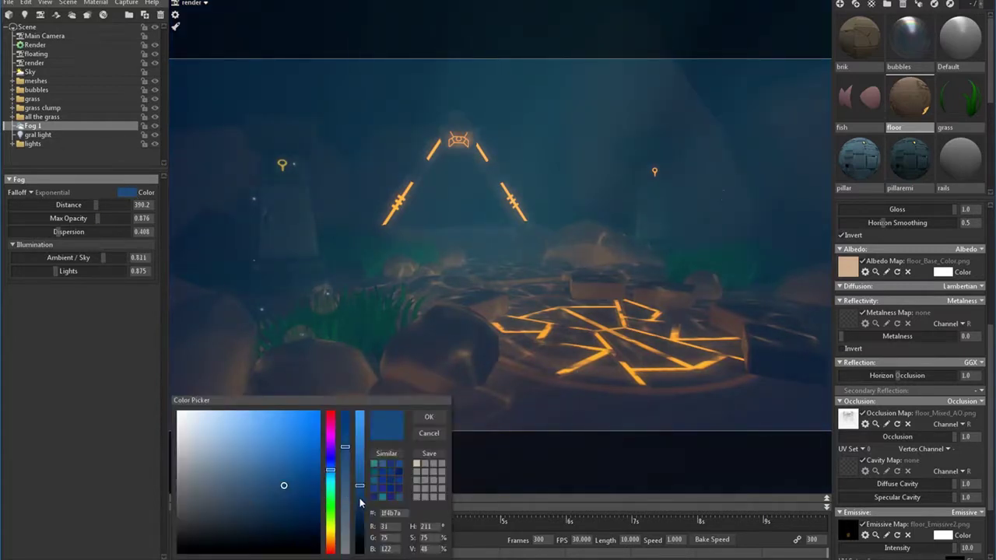
left_click_drag(360, 498, 359, 477)
left_click(429, 418)
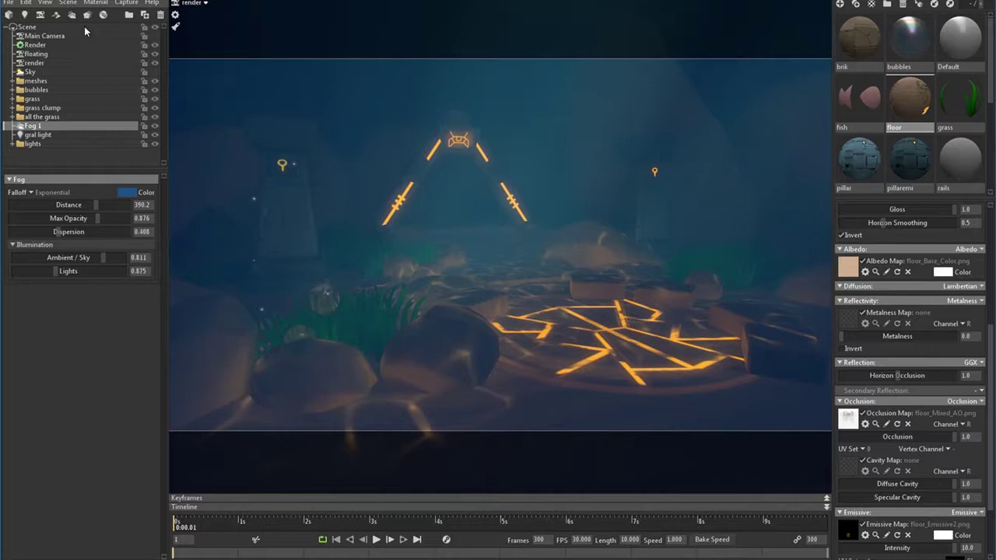
- Set the render camera's post effect tone mapping to Filmic (Hejl)
left_click(50, 62)
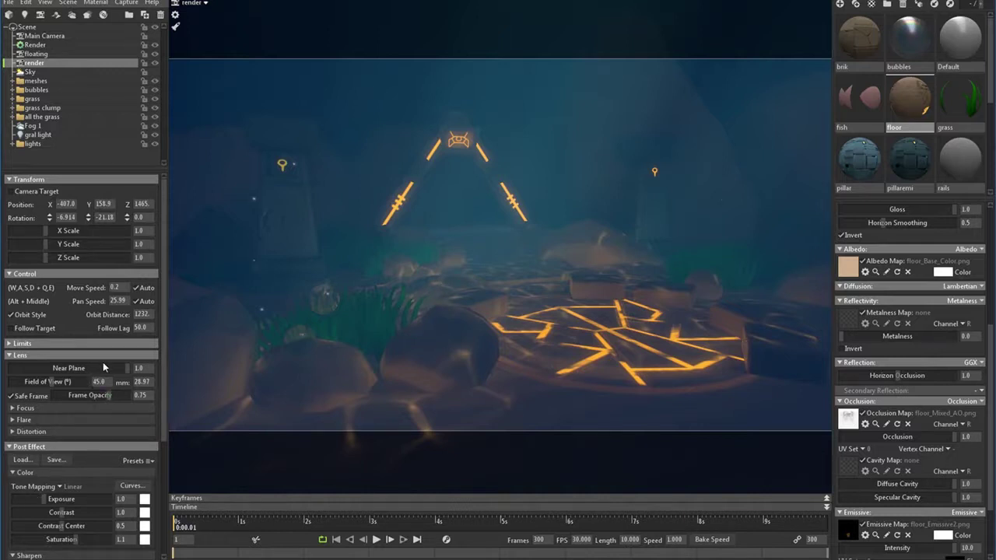
right_click_drag(460, 272, 272, 333, "alt")
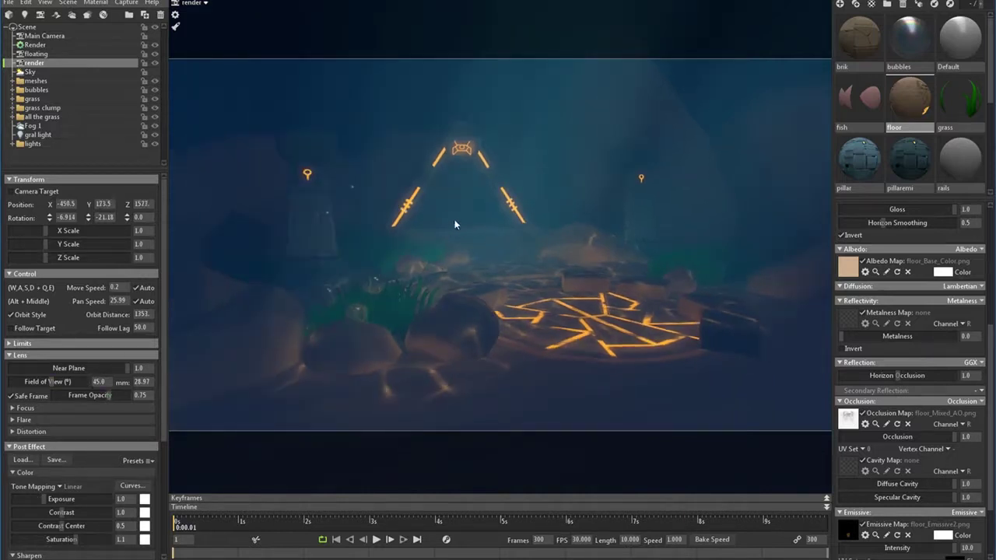
scroll(470, 270, "up", 3)
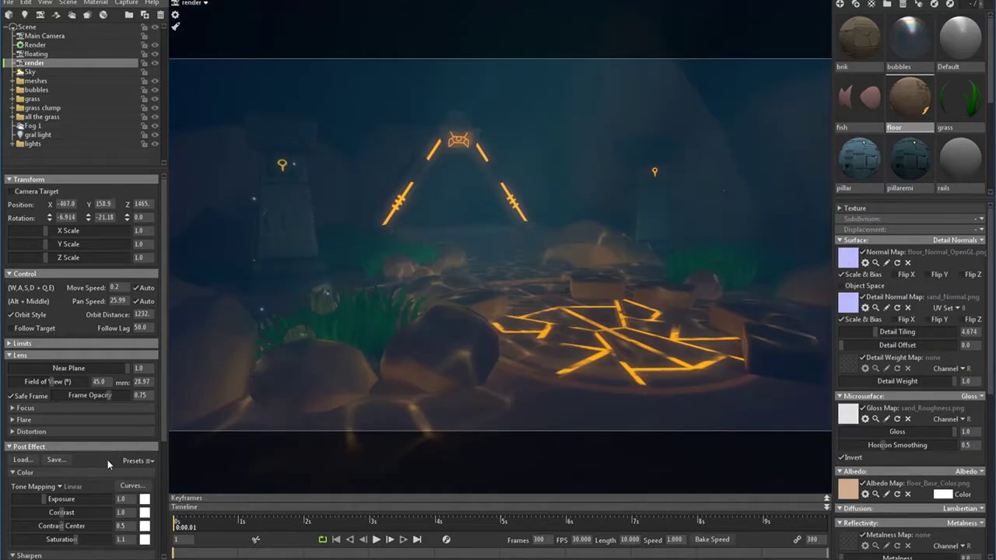
left_click(67, 489)
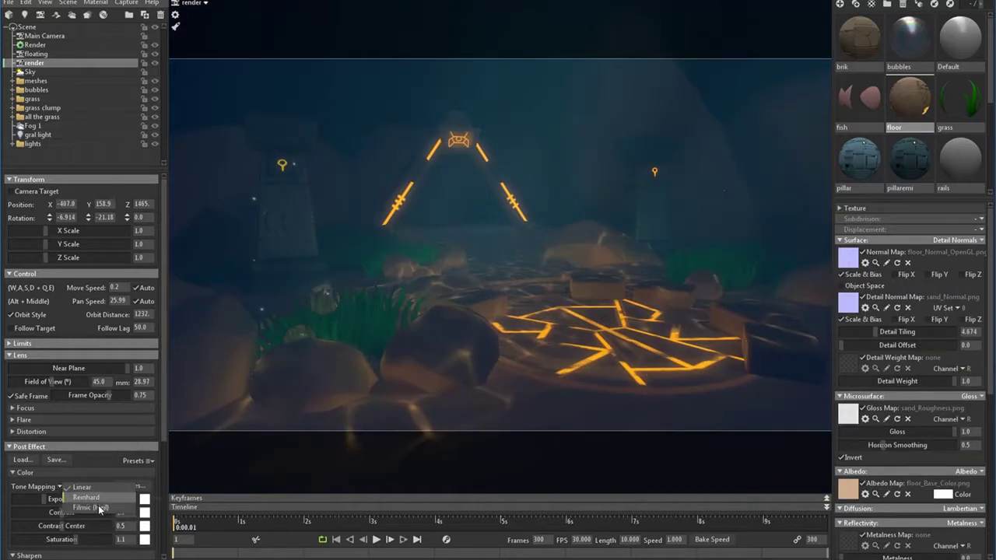
left_click(100, 507)
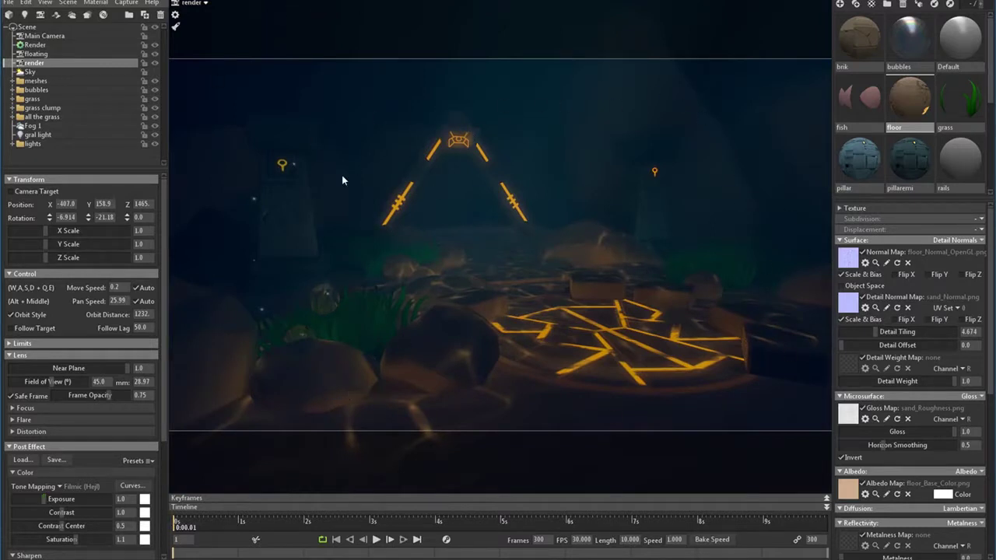
- Adjust Fog 1 to a distance of about 811, a max opacity of 0.878 and a lights illumination of about 2.87
left_click(31, 125)
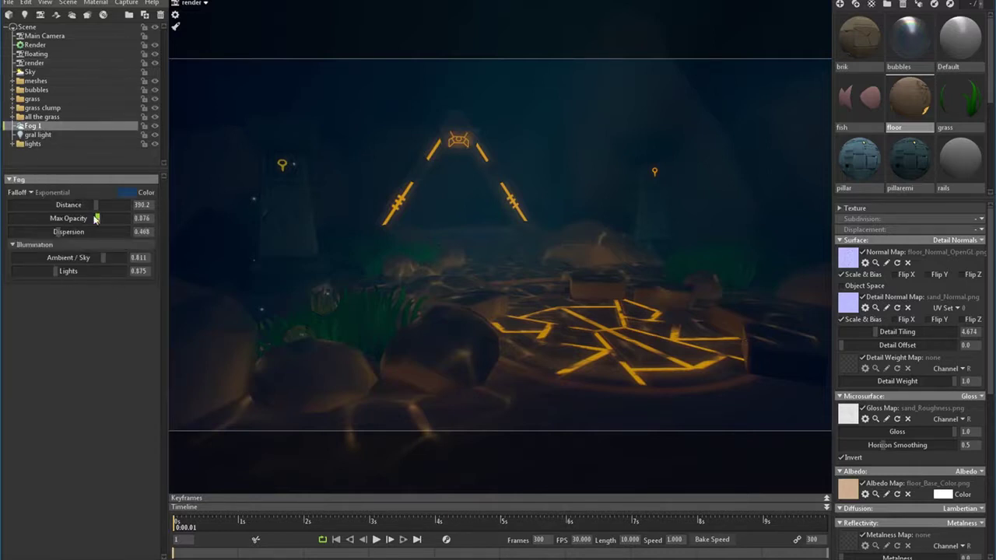
left_click_drag(103, 204, 98, 244)
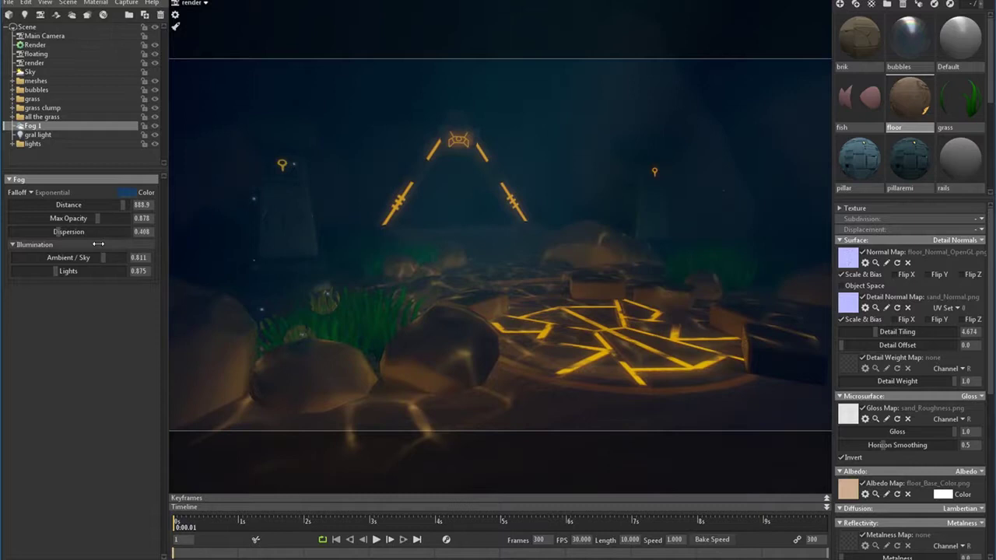
left_click_drag(39, 272, 61, 282)
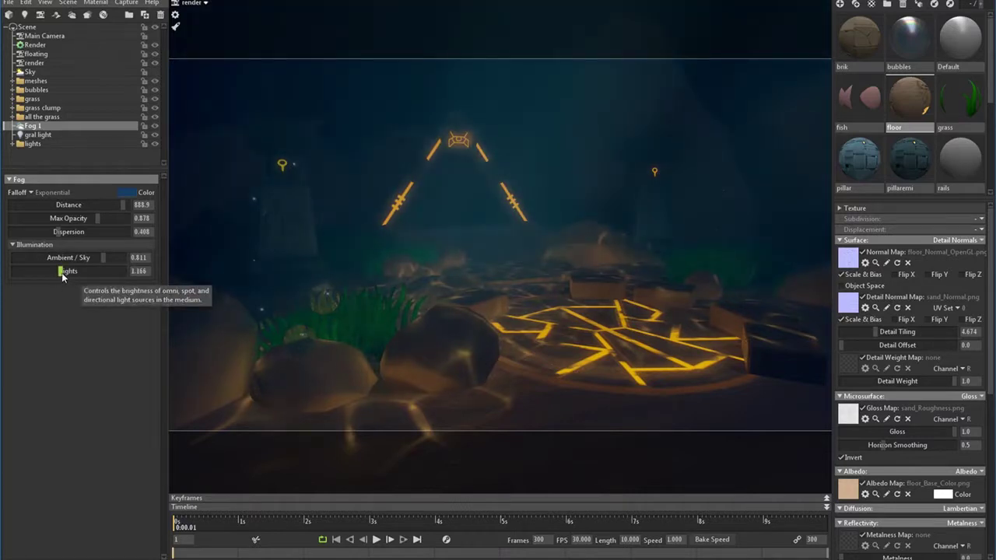
left_click_drag(60, 271, 94, 283)
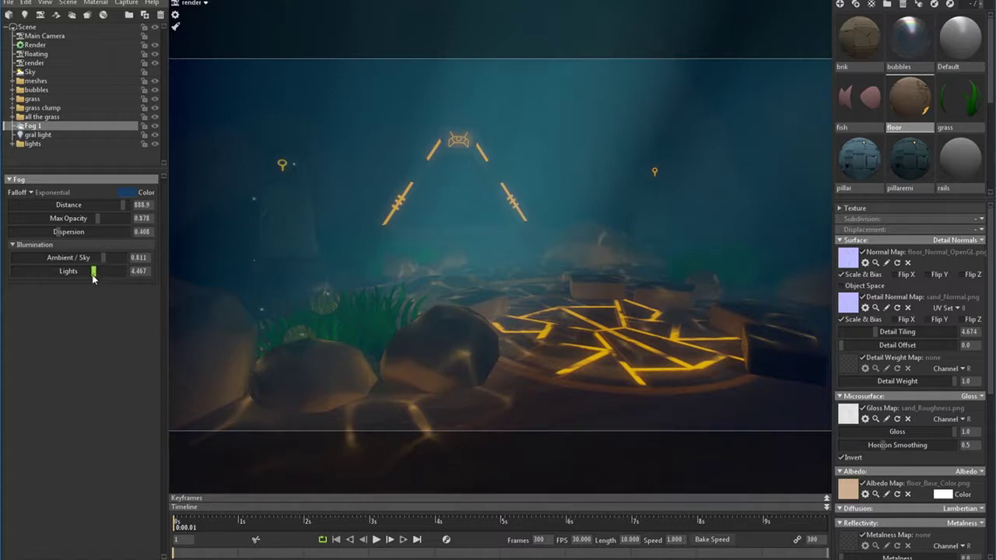
left_click_drag(94, 271, 82, 278)
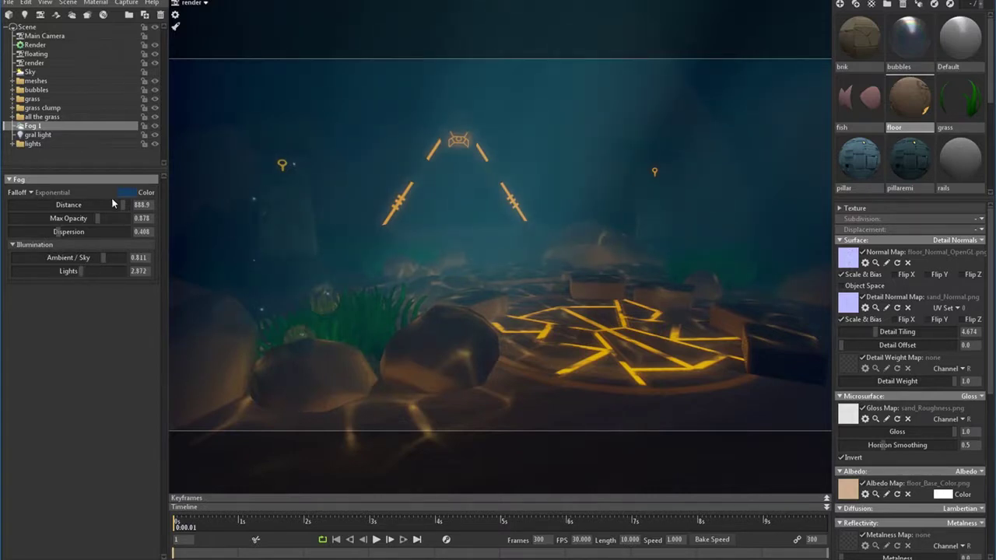
left_click_drag(123, 202, 119, 202)
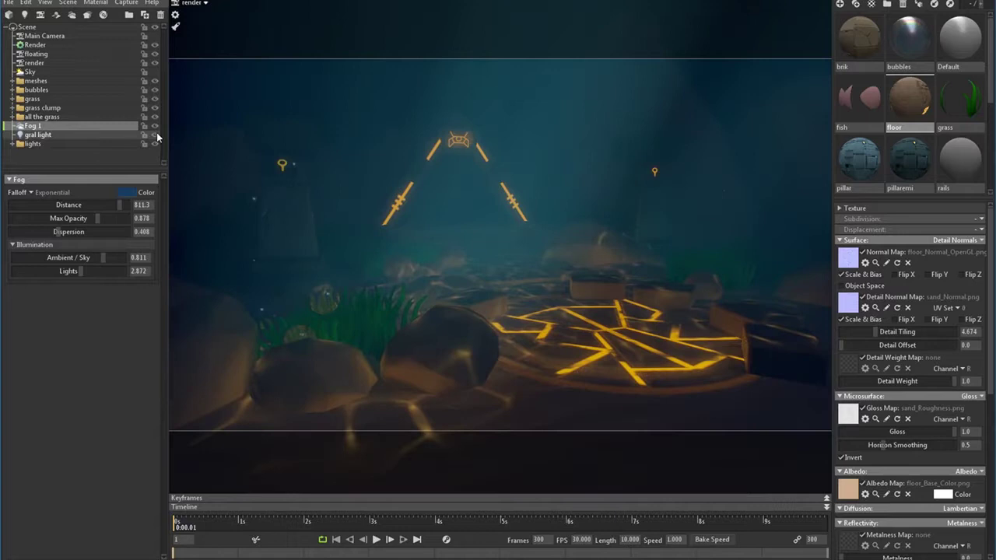
- Raise the gral light's brightness to about 1.63 and lower the brightness of Light 1 in the lights group to about 18
left_click(71, 135)
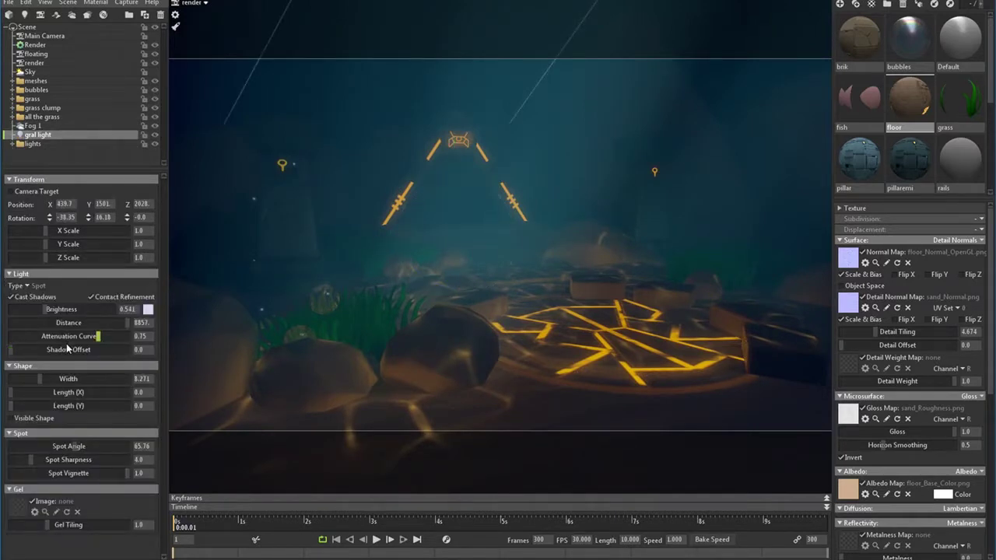
left_click_drag(45, 310, 51, 310)
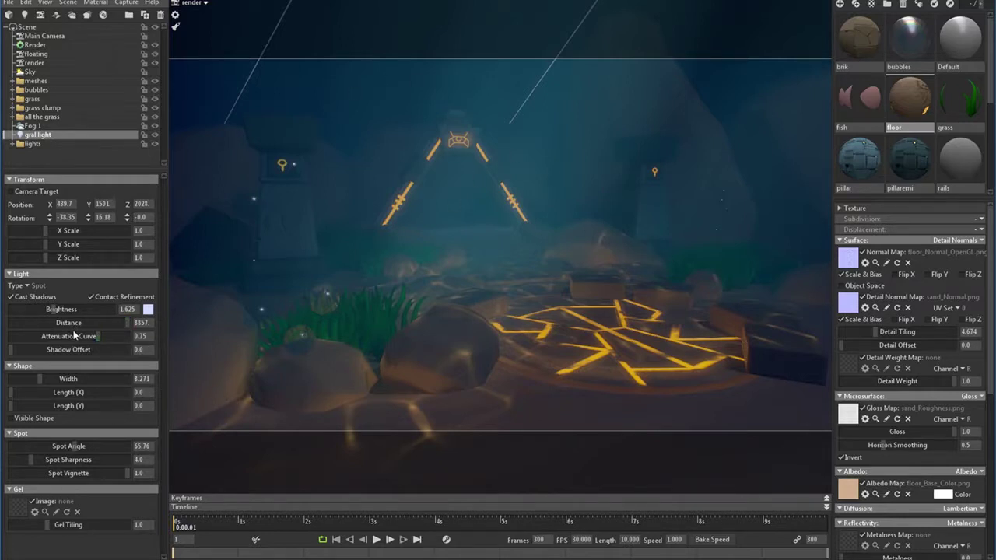
left_click(66, 144)
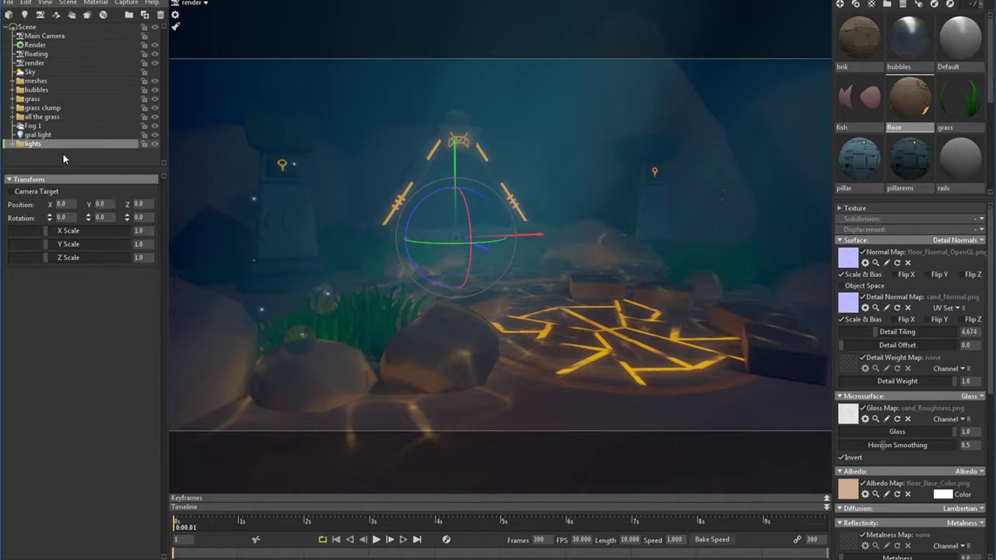
left_click(13, 145)
left_click(43, 152)
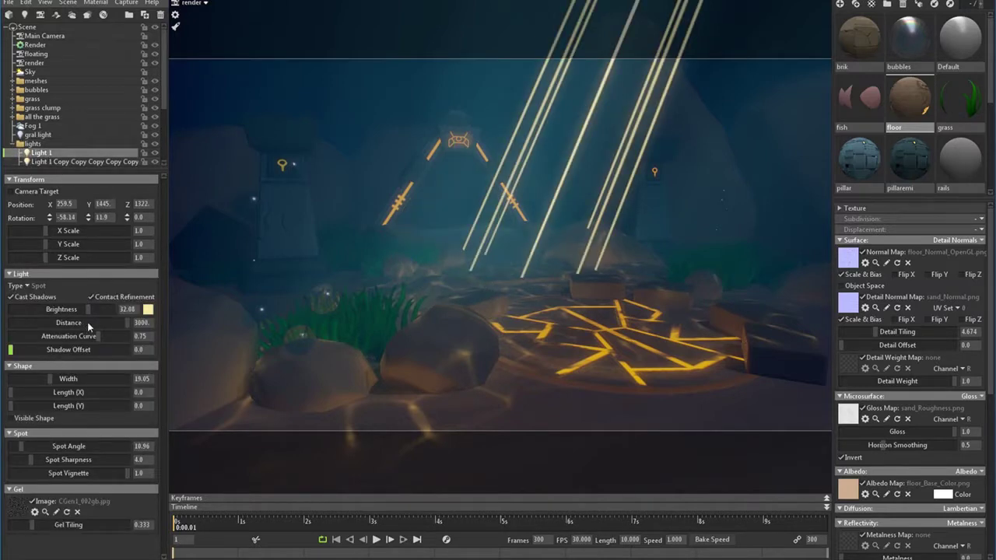
left_click_drag(81, 309, 78, 309)
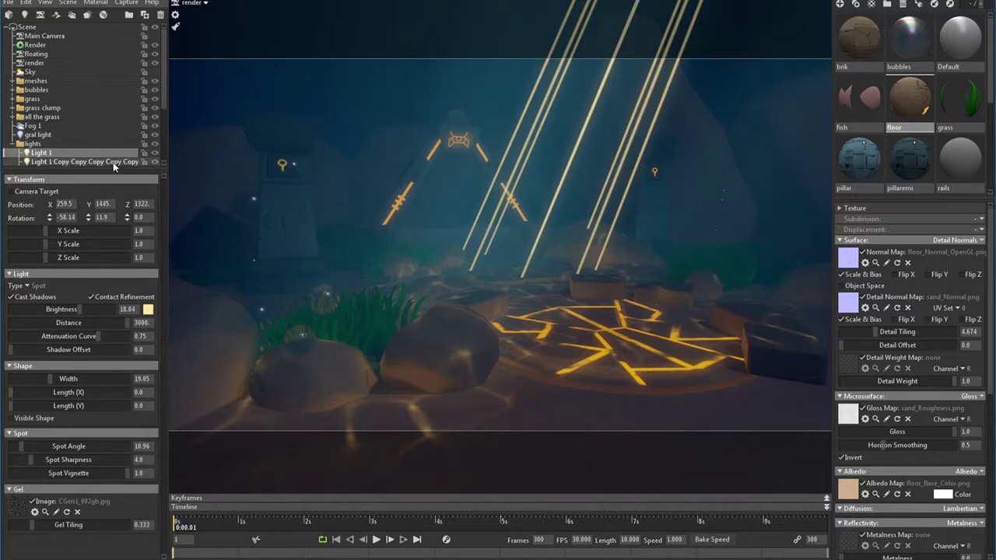
- Lower the brightness of Light 1 Copy Copy Copy Copy to about 11.8 and of the Light 1 Copy below it to about 11.3
scroll(113, 162, "down", 3)
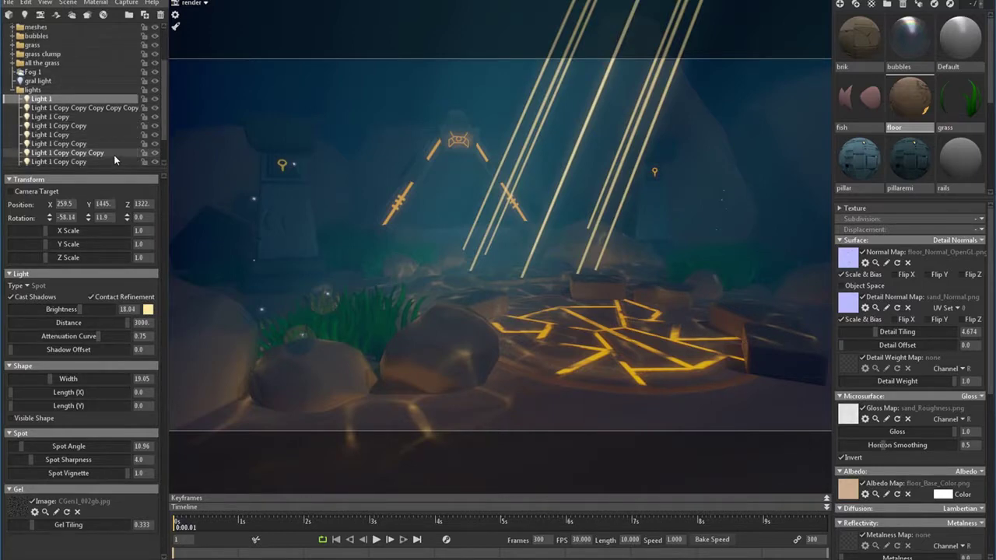
left_click(89, 108)
left_click_drag(79, 310, 75, 311)
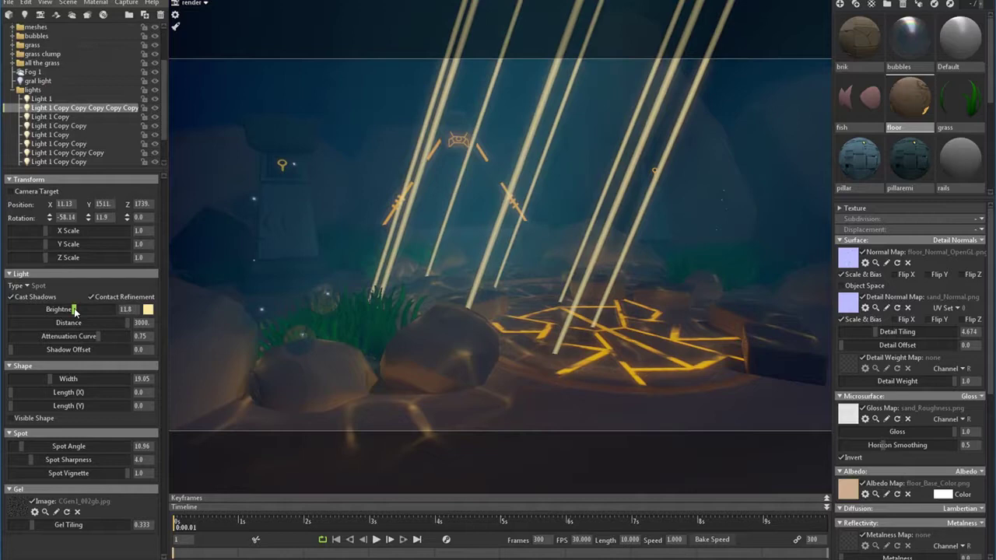
left_click(82, 116)
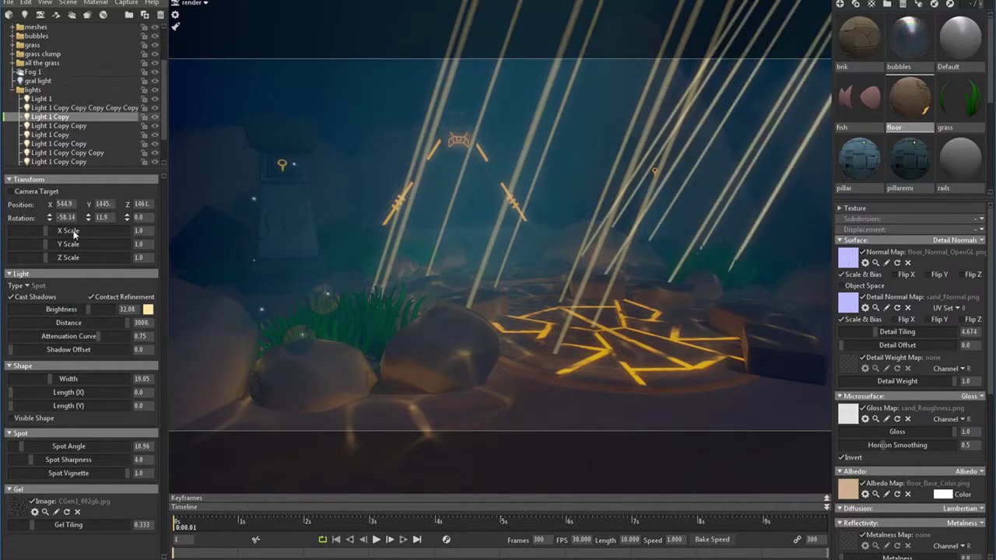
left_click_drag(88, 310, 78, 310)
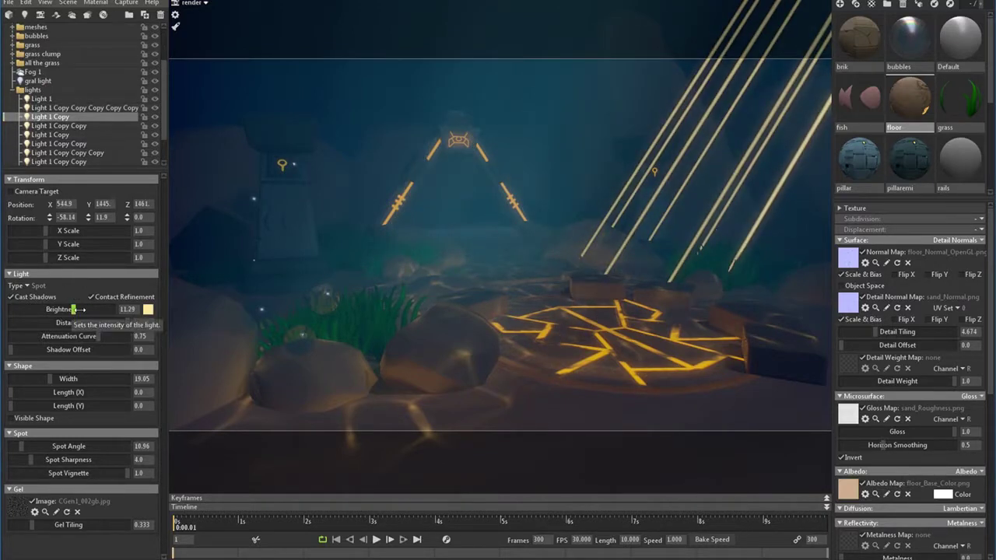
- Set the fourth light in the lights group to a brightness of about 18.8 and dim the two copies listed below it
left_click(87, 125)
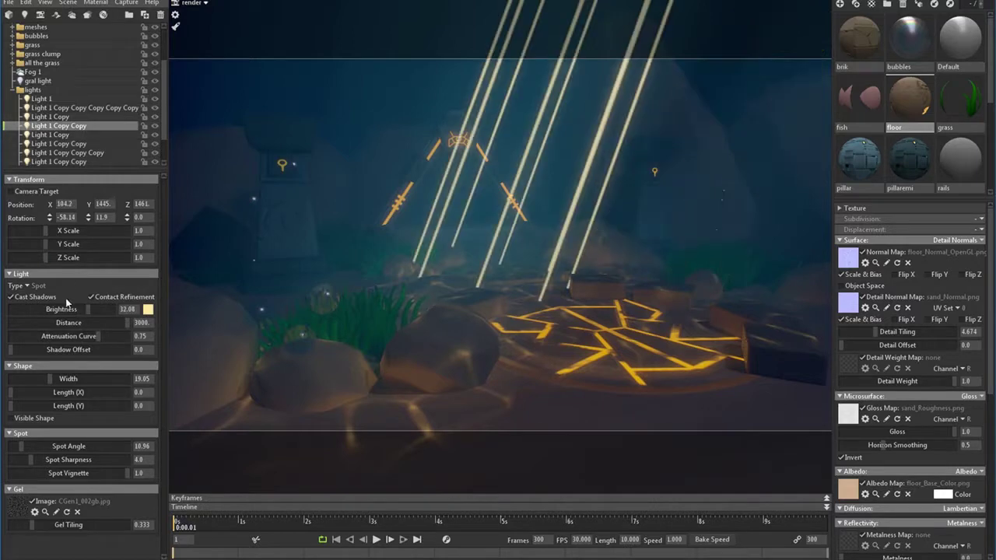
left_click_drag(80, 309, 80, 309)
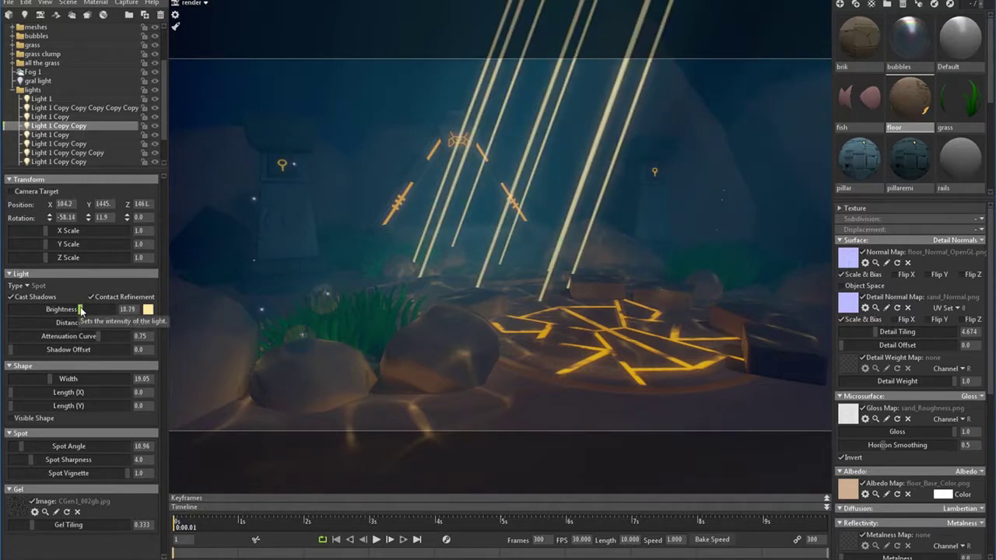
left_click(62, 134)
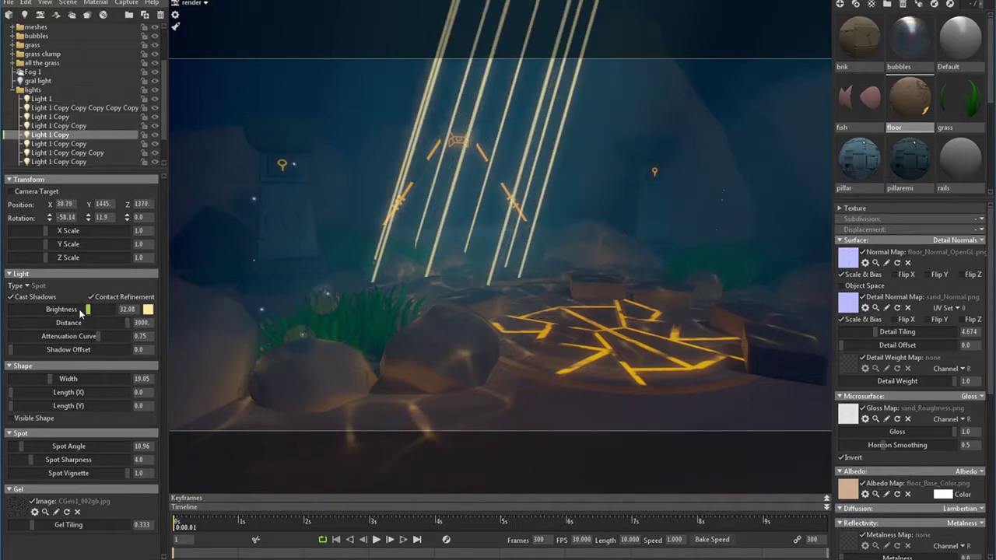
left_click(62, 144)
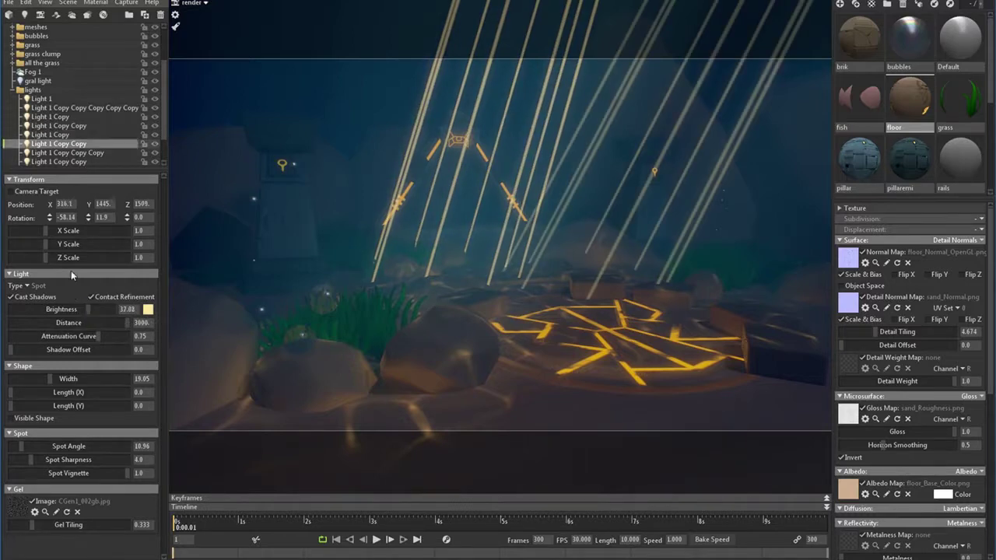
left_click_drag(79, 307, 77, 311)
- Set the brightness of the seventh light in the lights group to about 22 and of the eighth and ninth to about 21.2
left_click(84, 153)
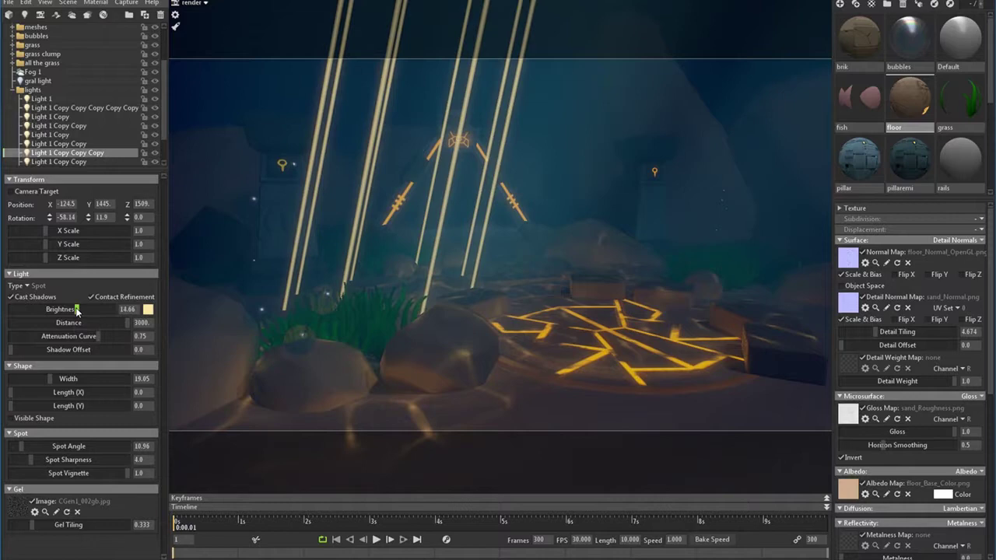
left_click(84, 315)
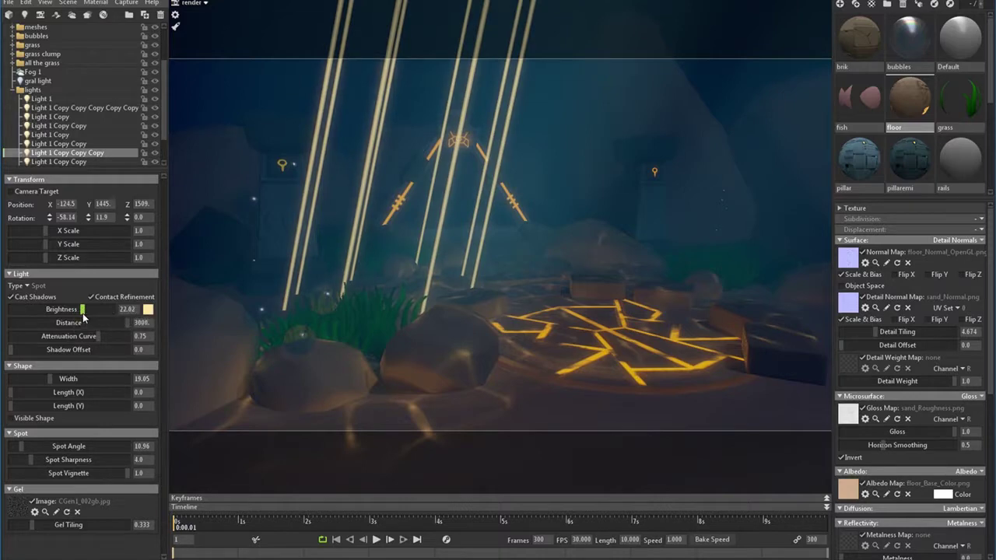
left_click(89, 160)
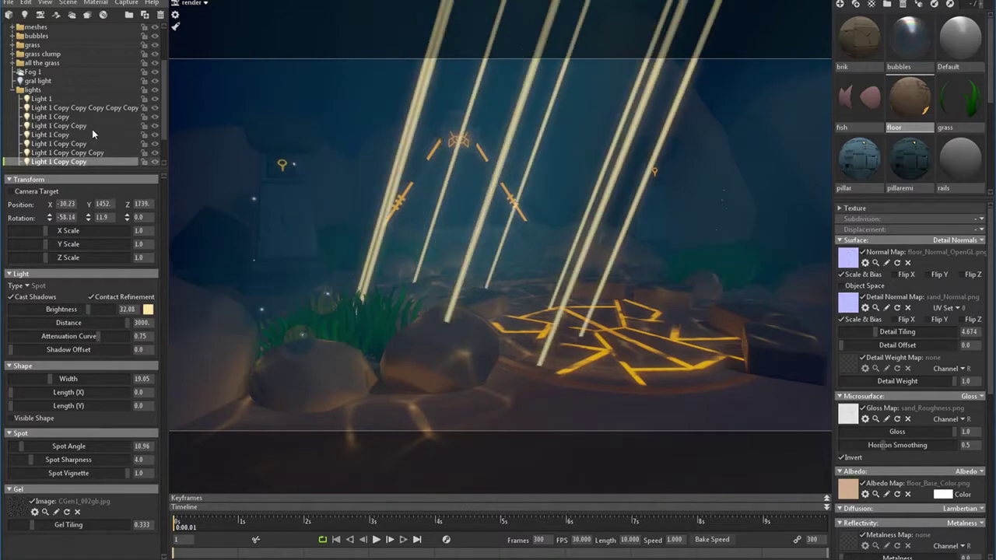
scroll(92, 132, "down", 2)
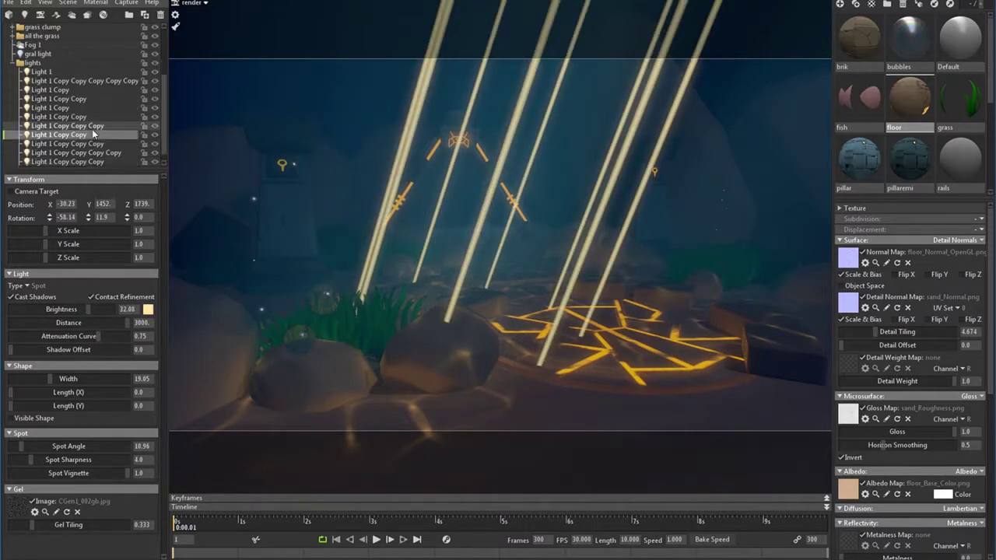
left_click(81, 311)
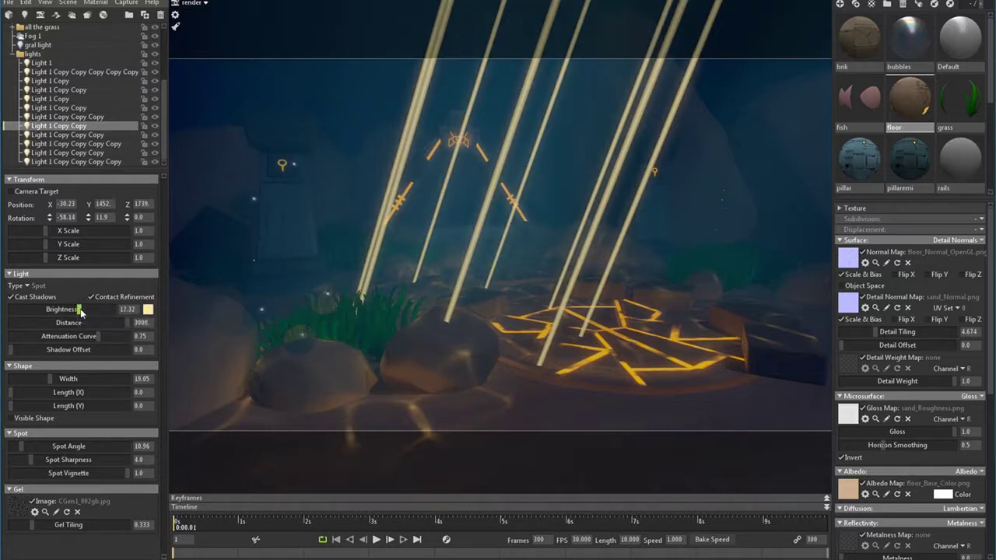
left_click_drag(80, 310, 85, 309)
left_click(70, 135)
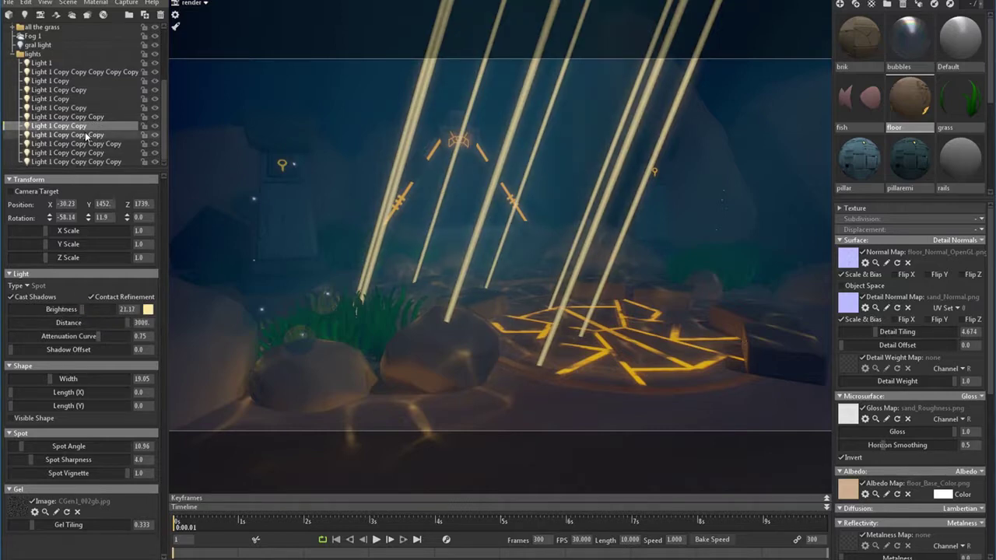
left_click(86, 309)
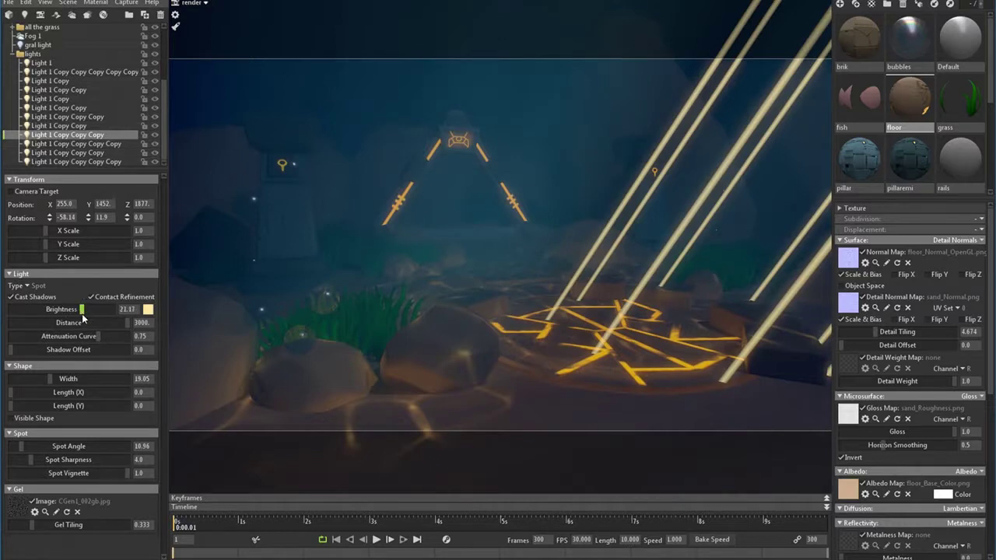
- Set the brightness of the last three lights in the lights group to about 15.3, 14.05 and 18.8, in list order
left_click(110, 144)
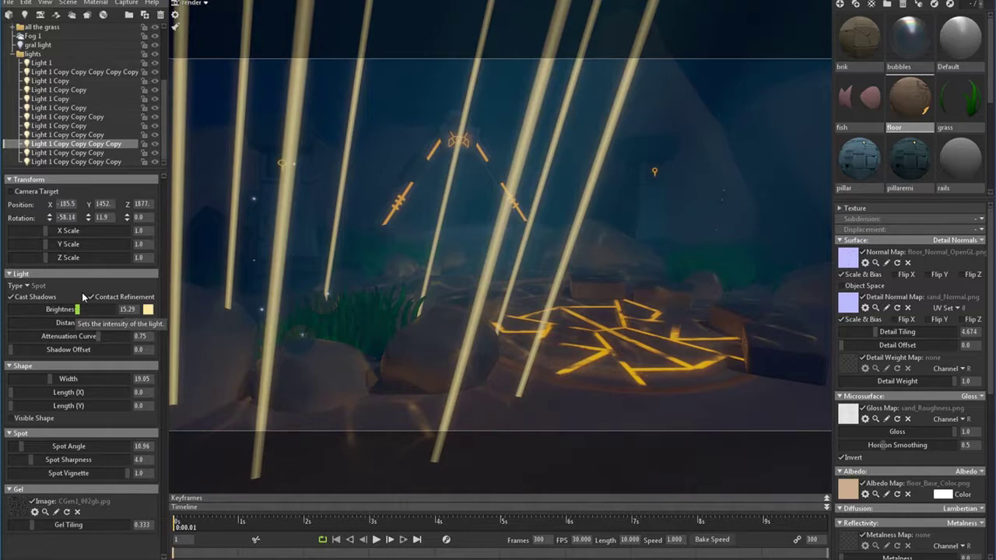
left_click(97, 153)
left_click(78, 309)
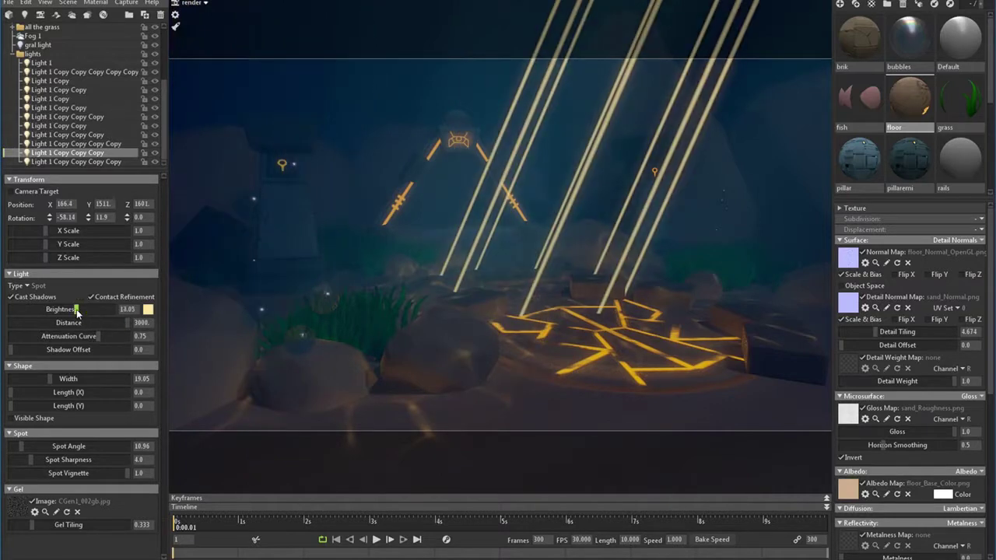
left_click(101, 162)
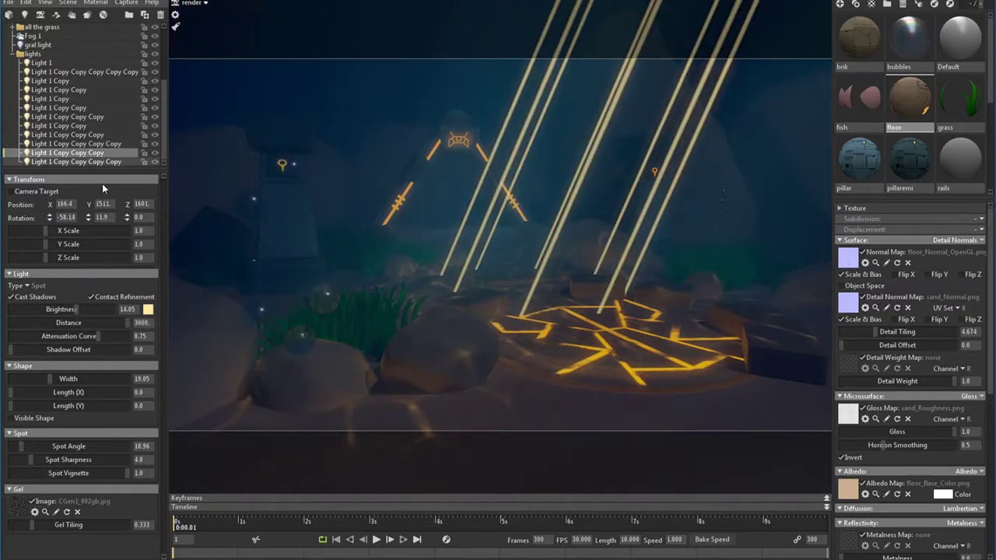
left_click(82, 310)
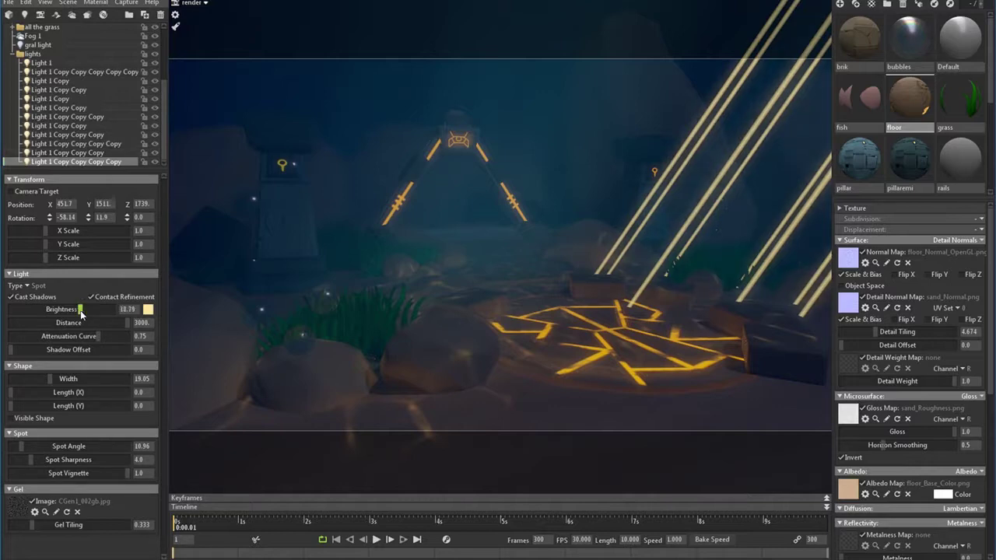
left_click(313, 292)
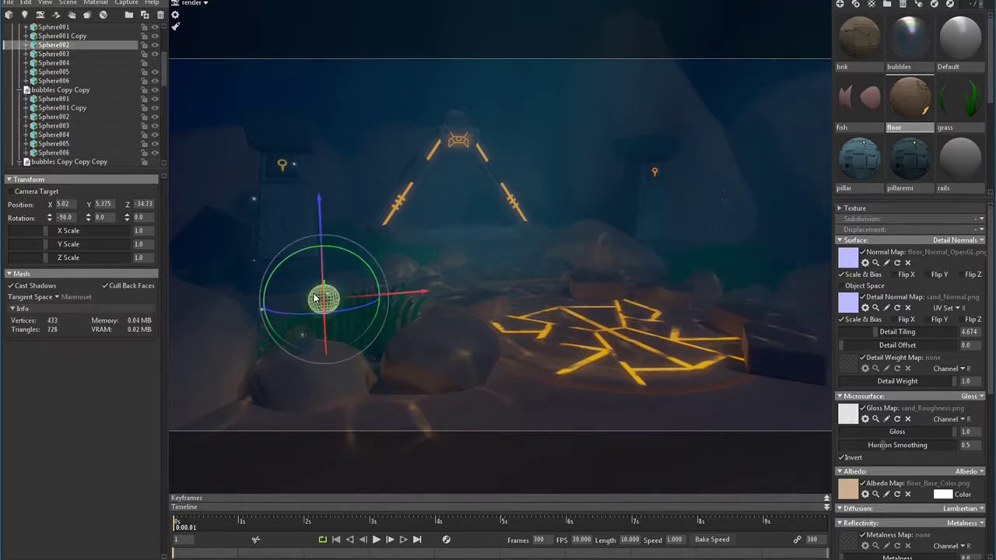
left_click(235, 94)
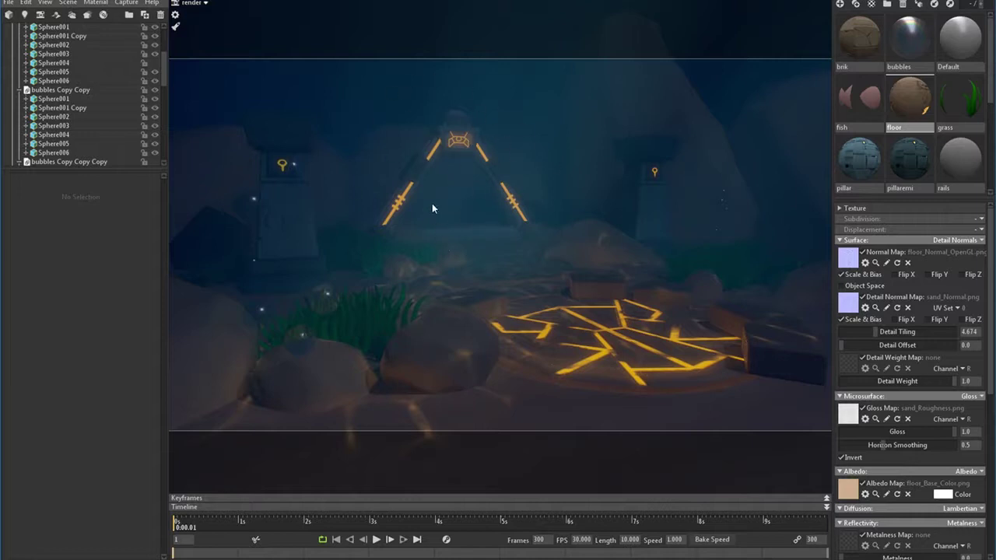
- Collapse the bubbles group in the scene outline
scroll(446, 128, "up", 1)
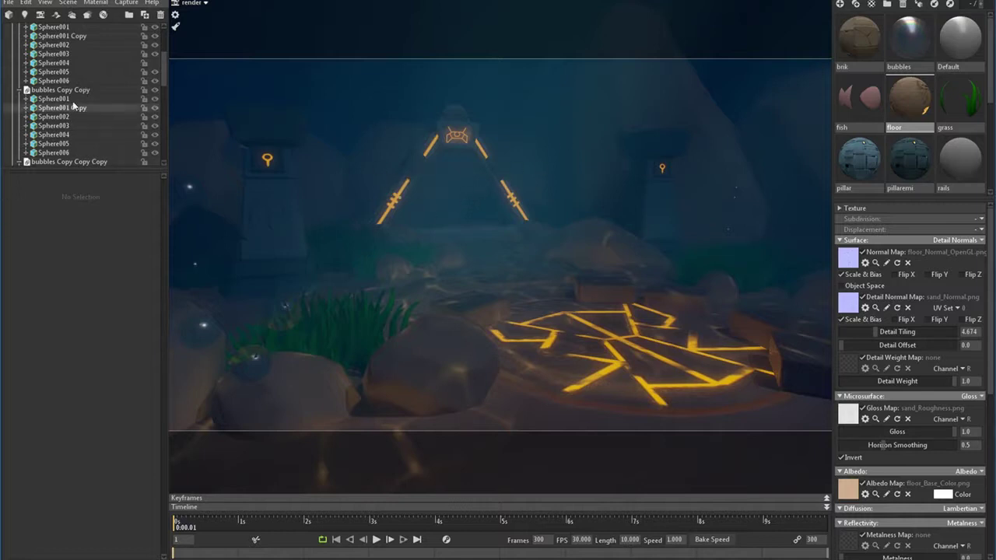
scroll(90, 144, "up", 3)
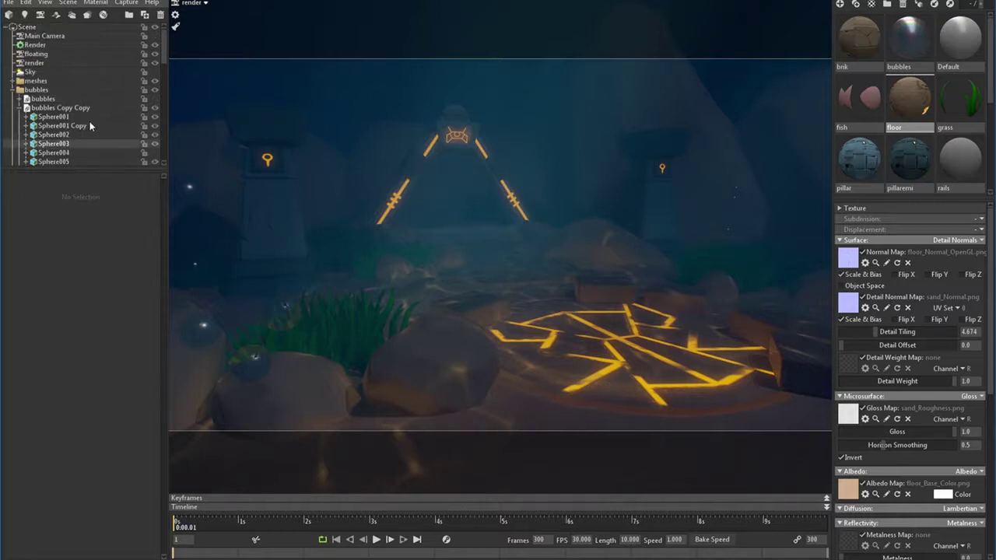
left_click(18, 90)
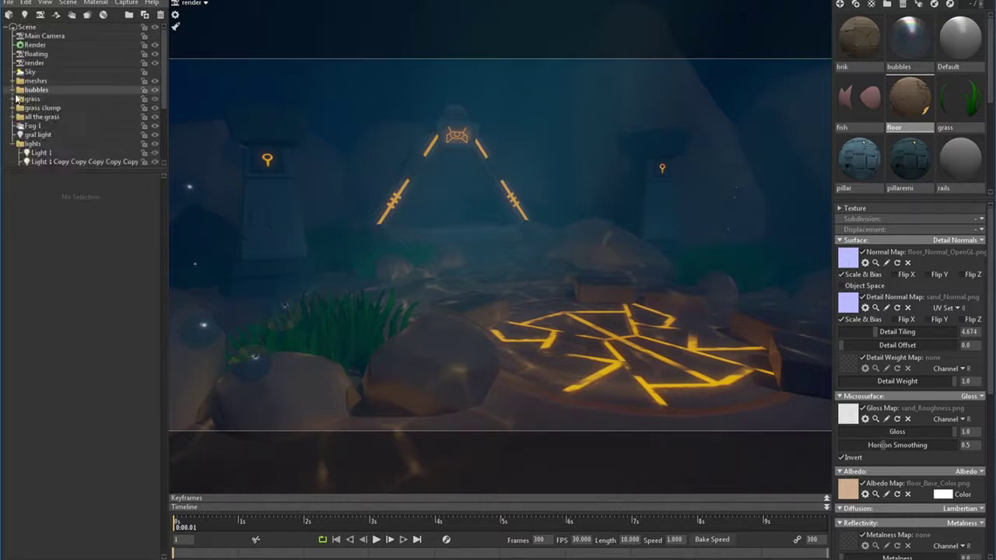
- Lift the upper part of the render camera's RGB tone curve slightly above the straight diagonal
left_click(47, 62)
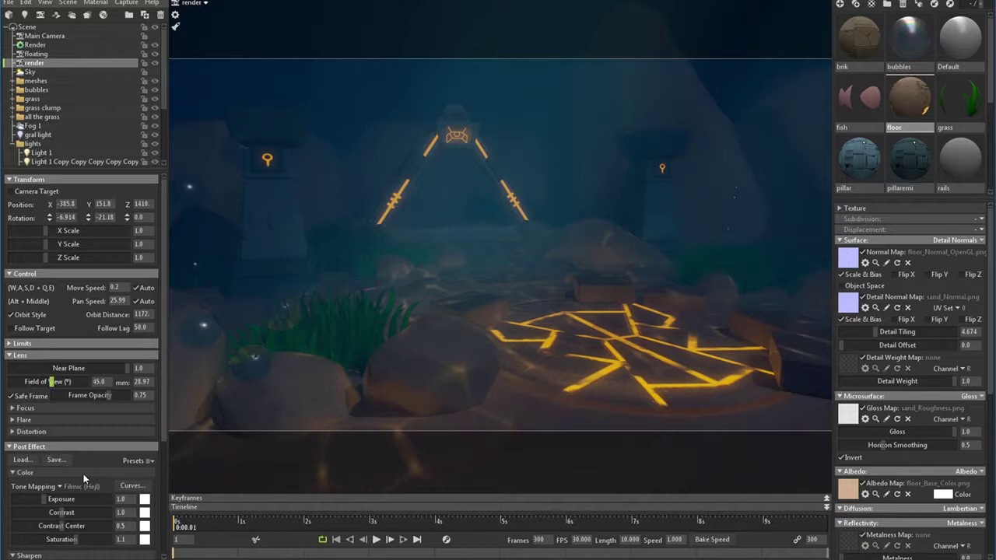
scroll(91, 499, "down", 3)
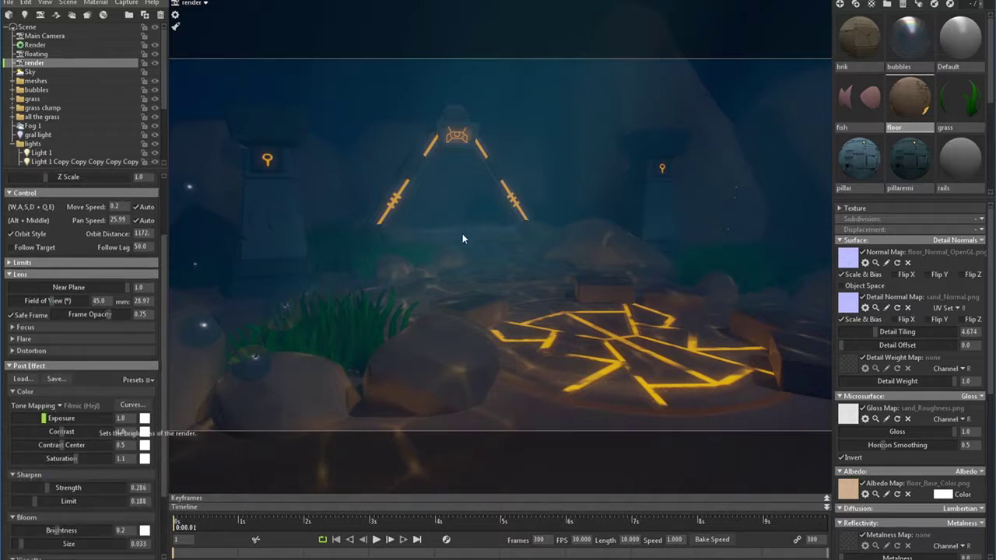
left_click(133, 406)
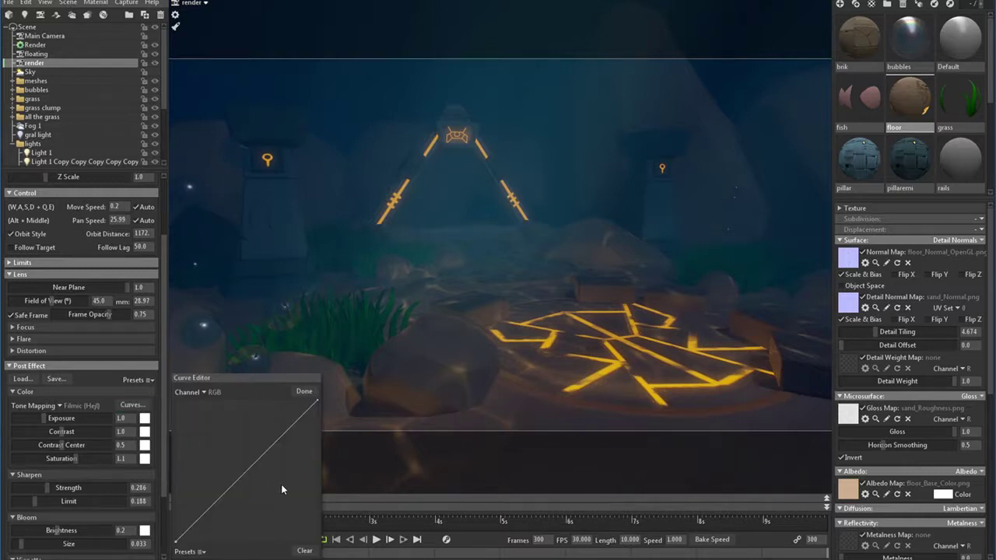
left_click(280, 435)
left_click_drag(279, 437, 280, 440)
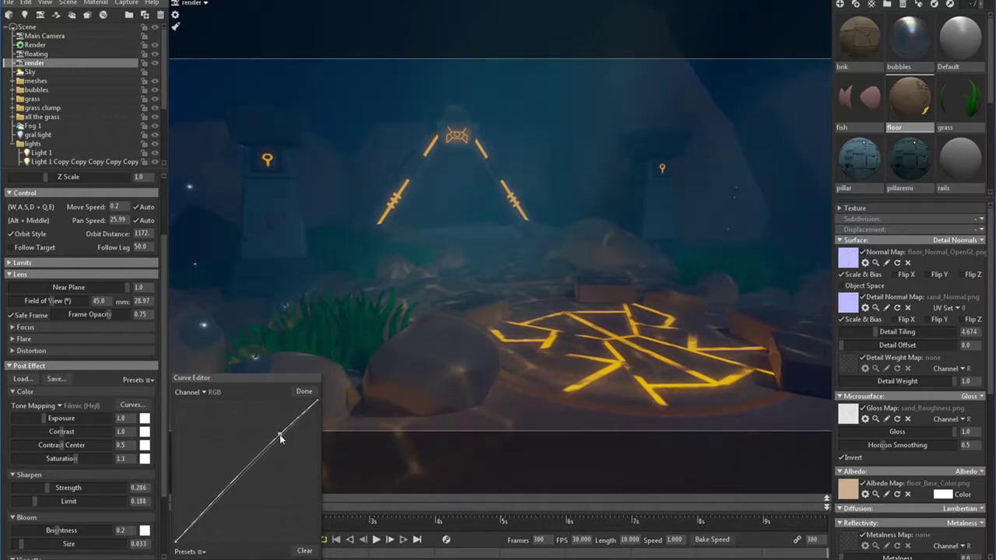
left_click(304, 391)
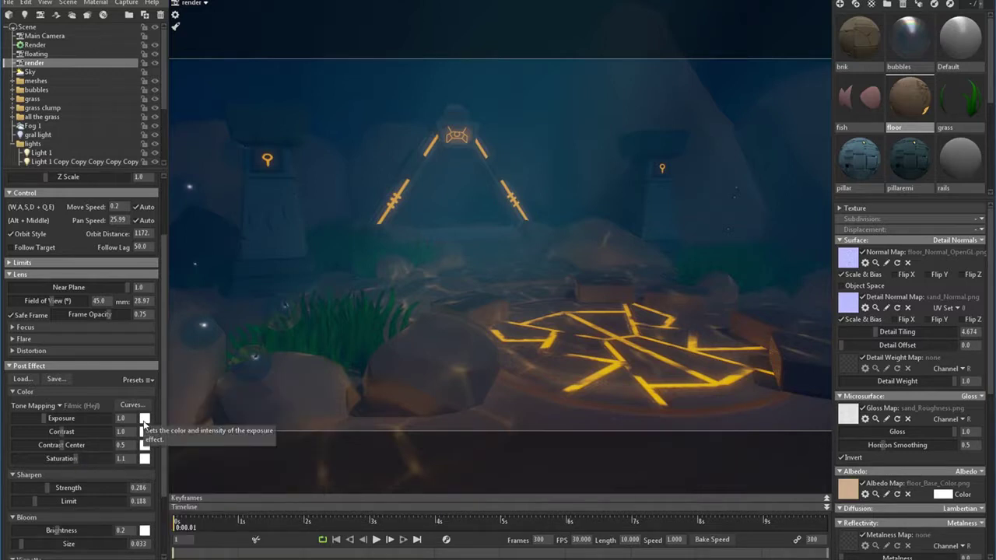
- Tint the render camera's exposure pale blue (RGB 213, 230, 255) and save that color as a swatch
left_click(144, 419)
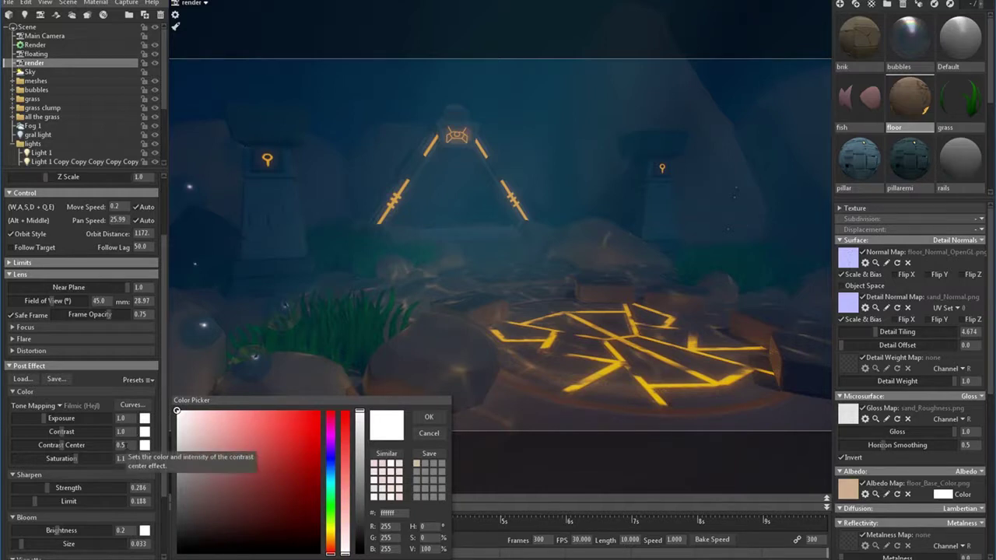
left_click(332, 469)
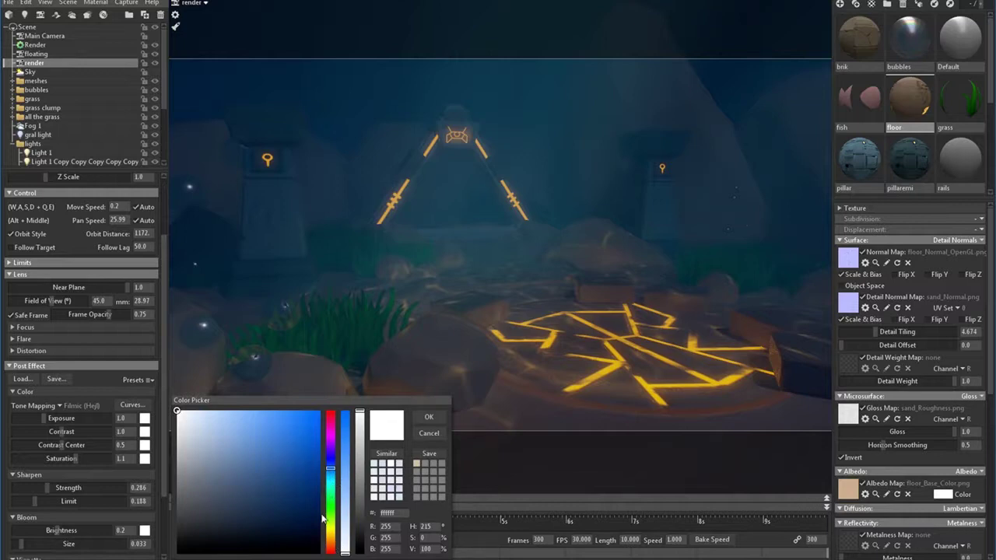
left_click(344, 514)
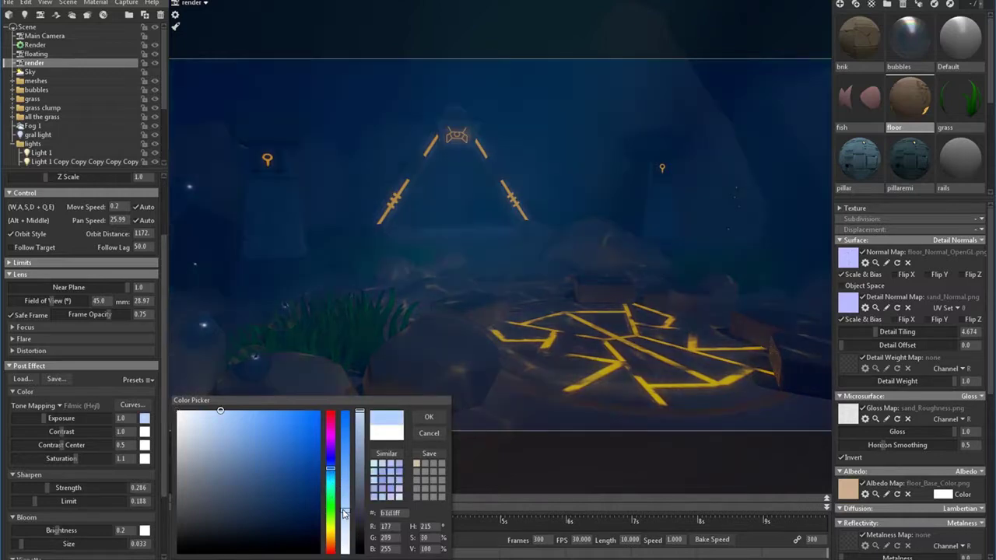
mouse_move(345, 514)
left_mouse_down()
mouse_move(345, 541)
mouse_move(345, 530)
left_mouse_up()
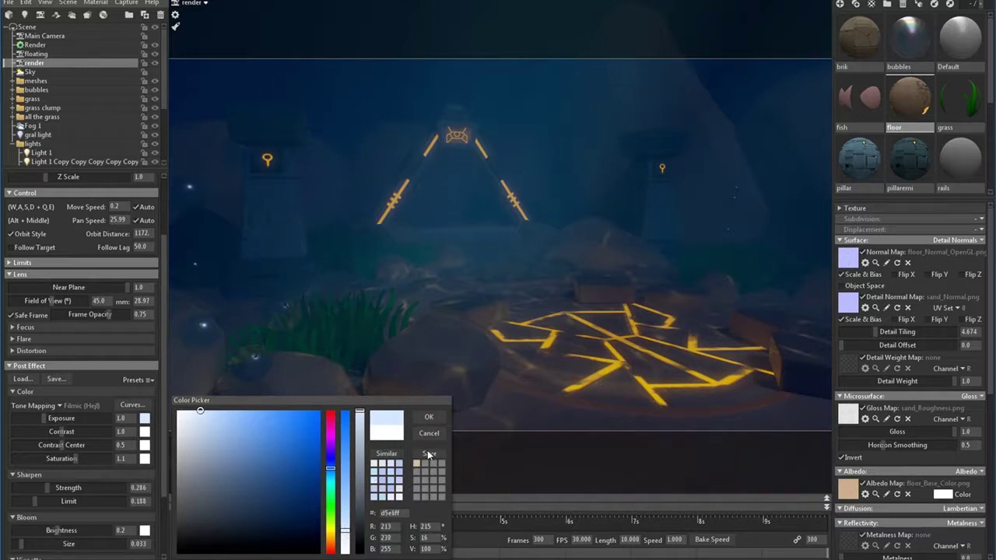
left_click(432, 455)
left_click(430, 418)
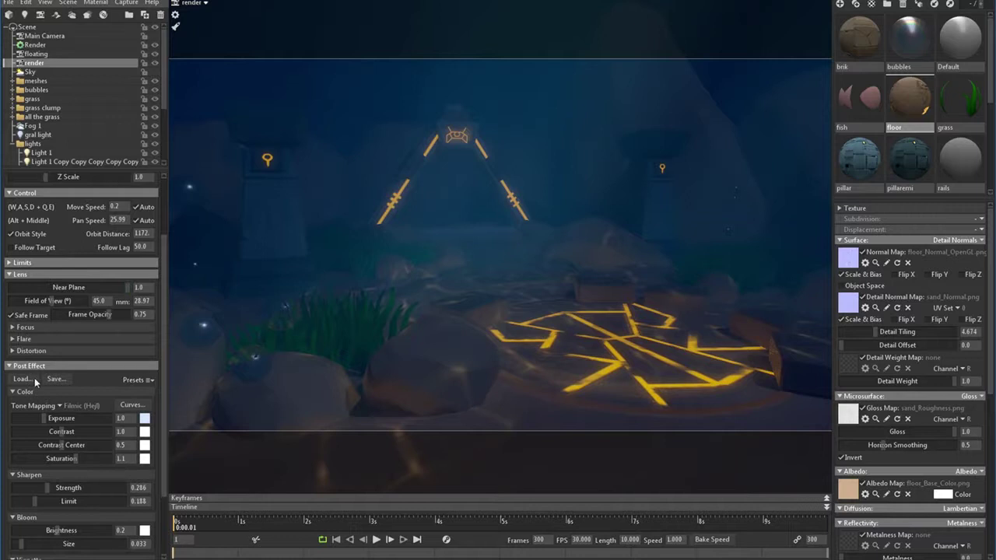
- Set the render camera's bloom brightness to about 0.216 and its grain strength to about 0.056
scroll(79, 442, "down", 3)
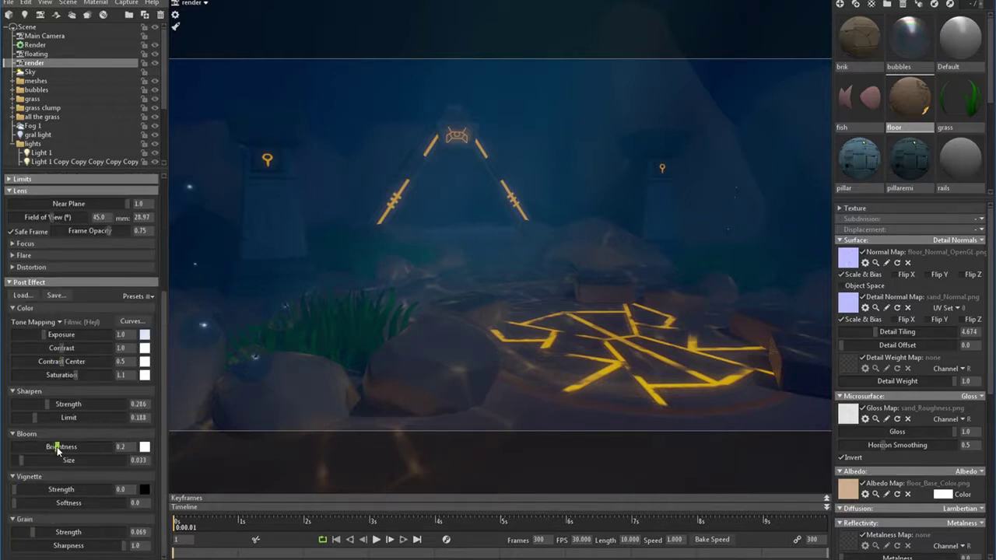
left_click_drag(57, 447, 58, 448)
mouse_move(35, 533)
left_mouse_down()
mouse_move(45, 533)
mouse_move(31, 533)
left_mouse_up()
- Compare the scene with the gral light hidden and shown
left_click(156, 137)
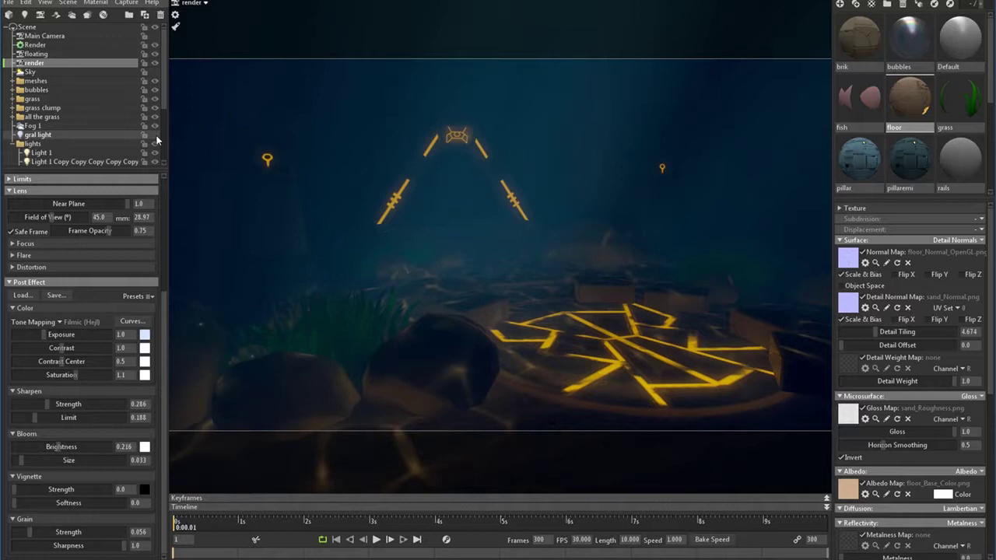
left_click(156, 138)
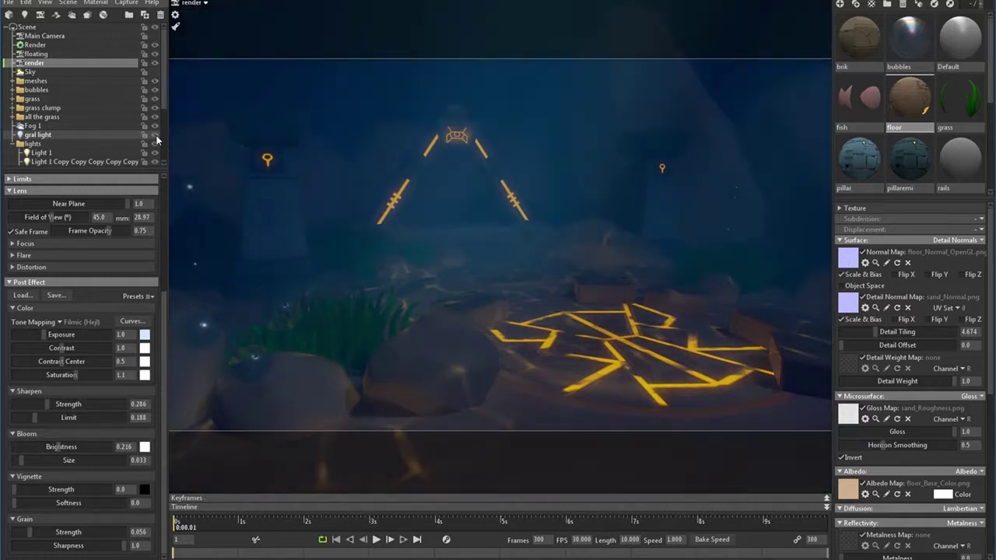
- Shift Fog 1's color hue slightly and set its distance to 1000, max opacity to 0.915, dispersion to 0.461 and lights illumination to 4.235
left_click(35, 127)
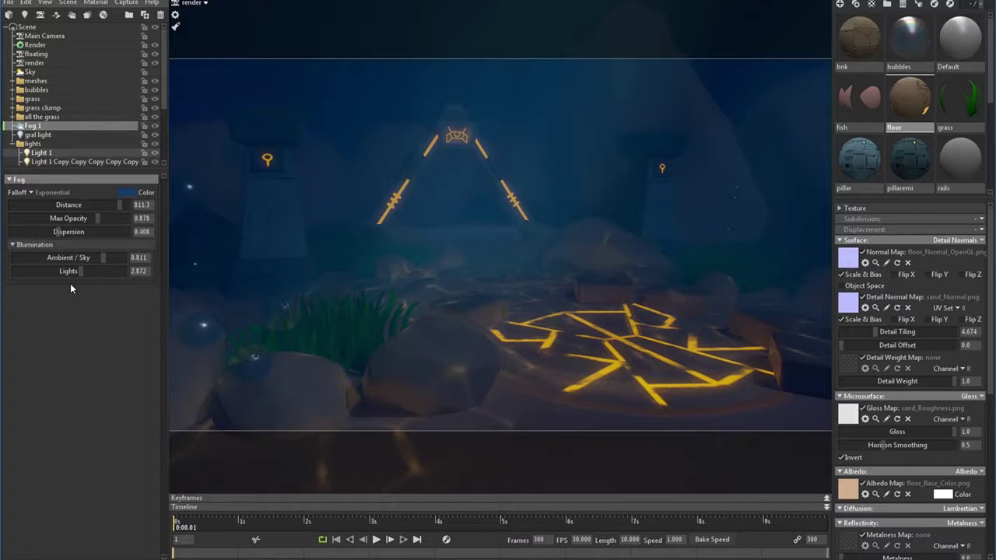
left_click(129, 193)
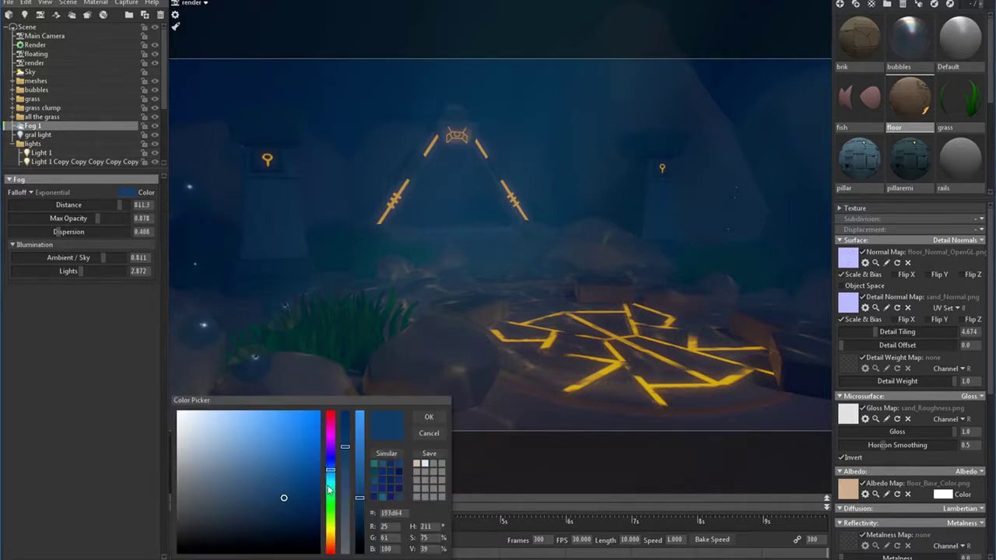
left_click_drag(334, 471, 333, 474)
left_click(429, 417)
left_click_drag(123, 205, 64, 263)
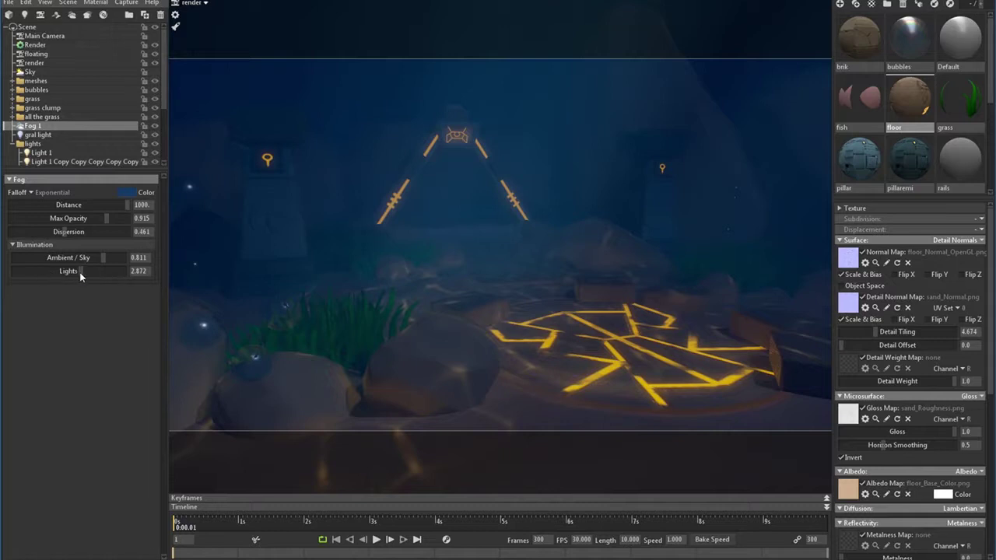
left_click_drag(80, 275, 92, 271)
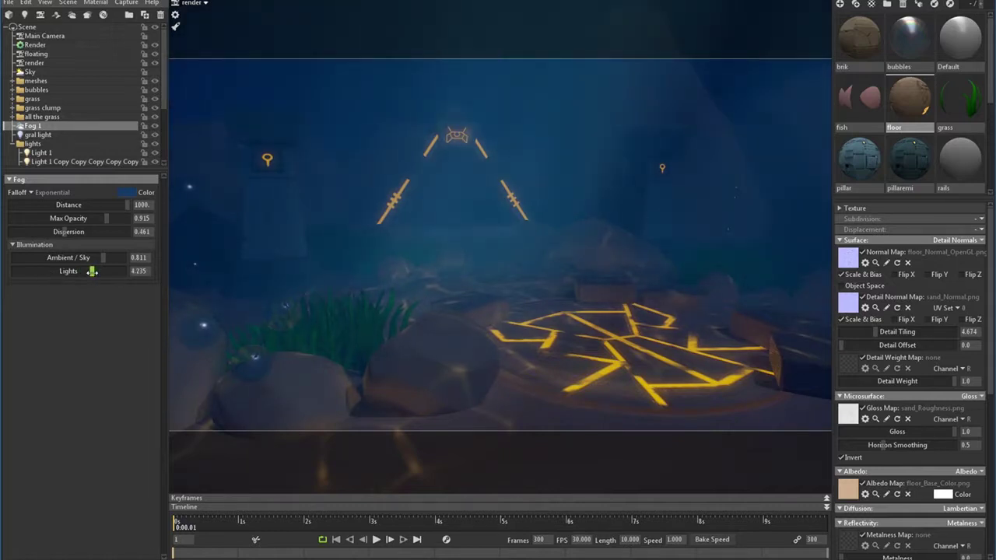
- View through the floating camera and move the spotlight of brightness 21.17 to about X 225, Y 1543, Z 1735
left_click(203, 4)
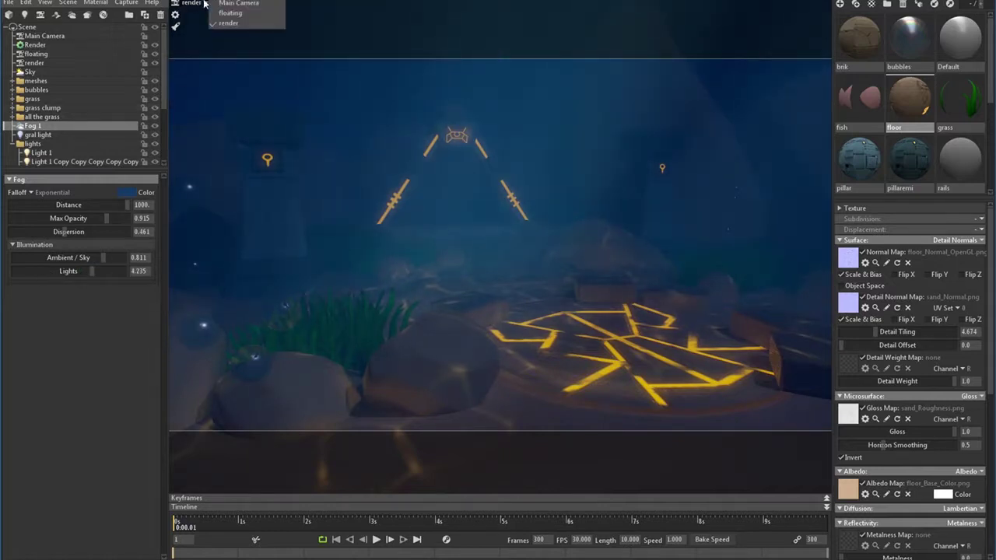
left_click(243, 15)
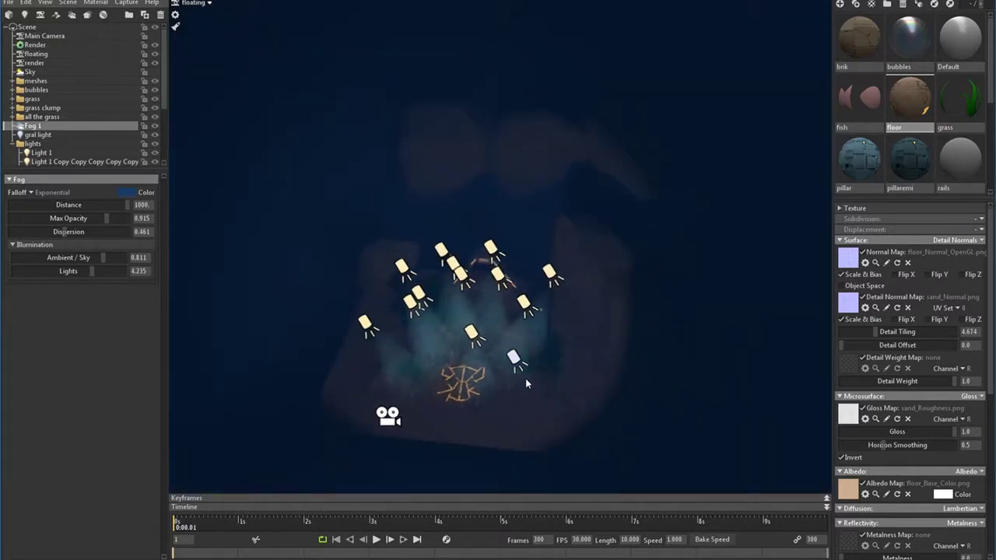
left_click(482, 348)
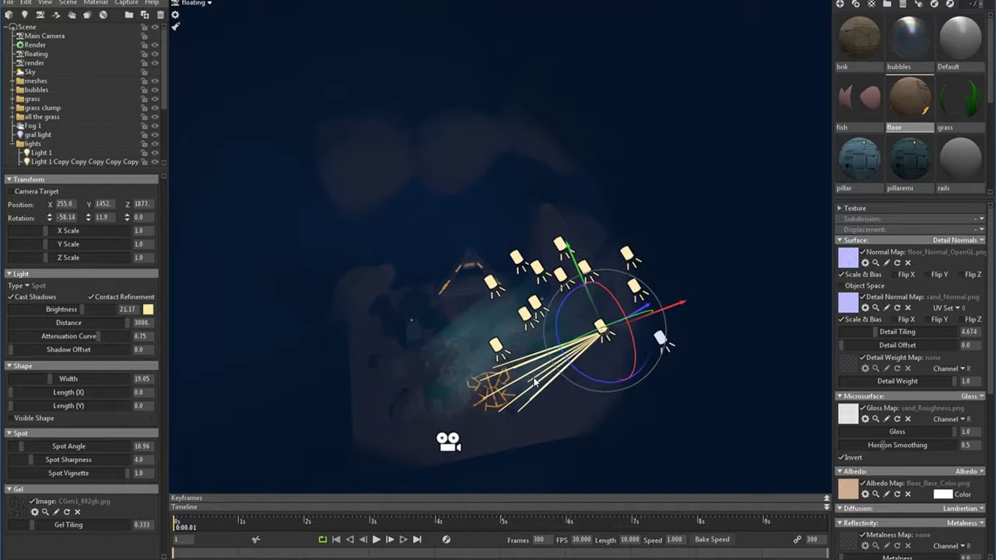
left_click_drag(569, 247, 563, 310)
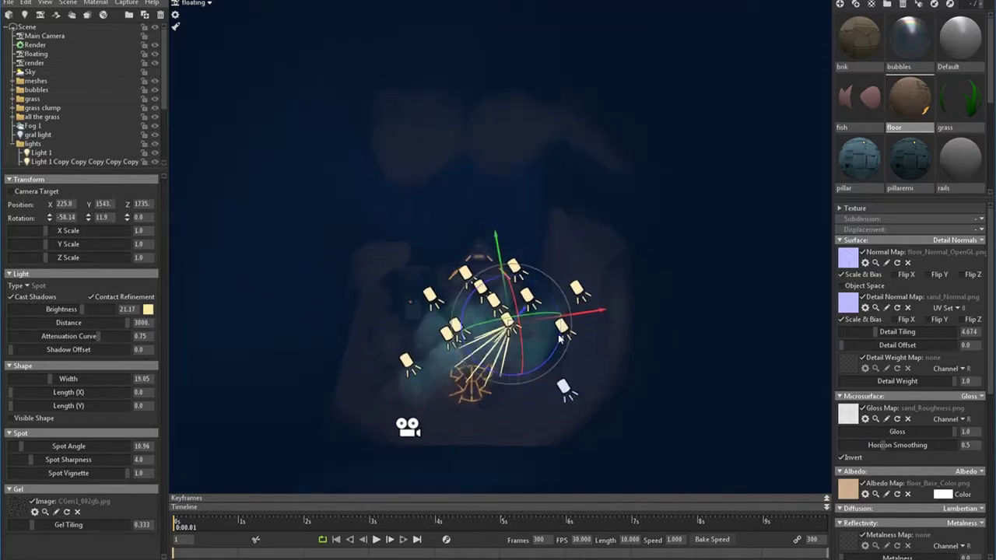
- Move the spotlight nearest the render camera to the far side of the light cluster, at about X 181, Y 1659, Z 1461
left_click(407, 362)
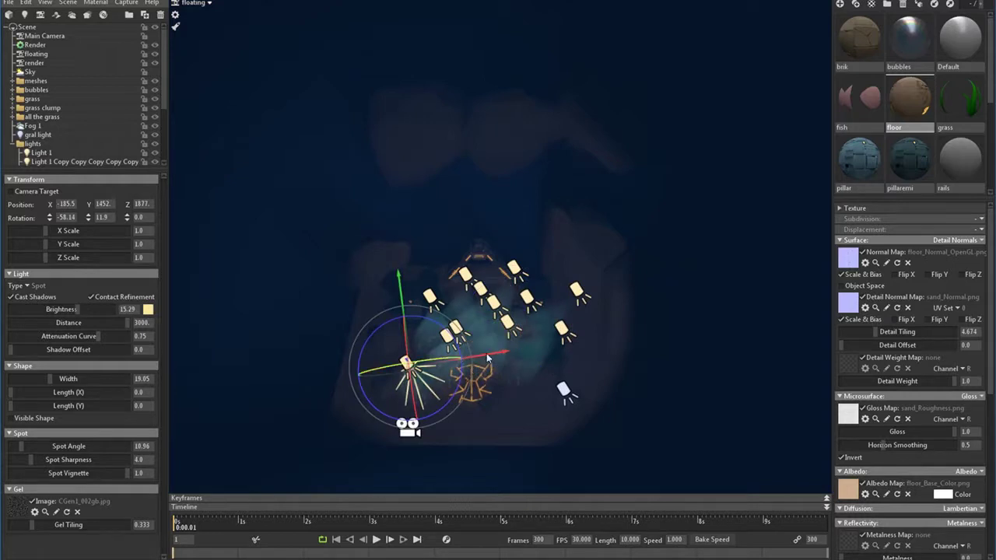
left_click_drag(552, 338, 627, 315)
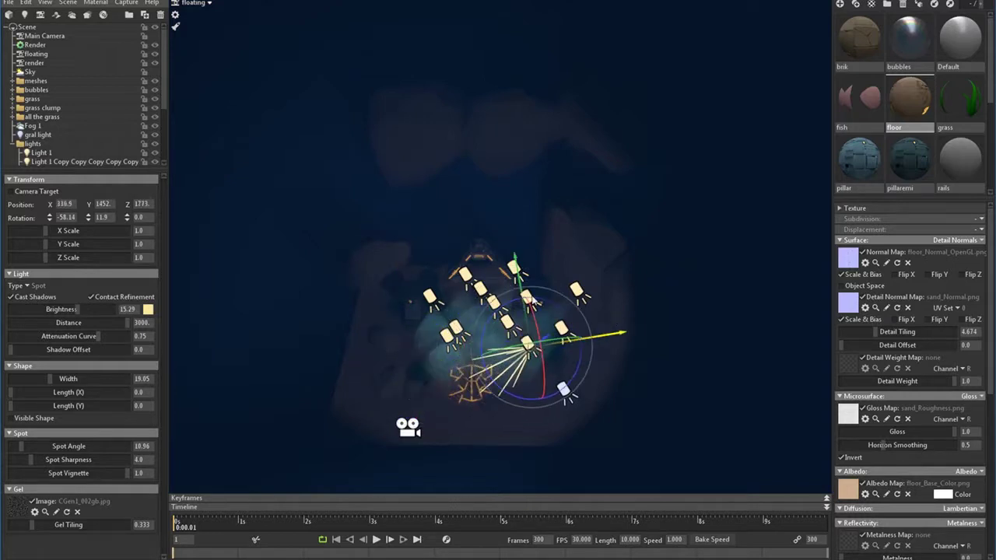
left_click_drag(516, 273, 505, 208)
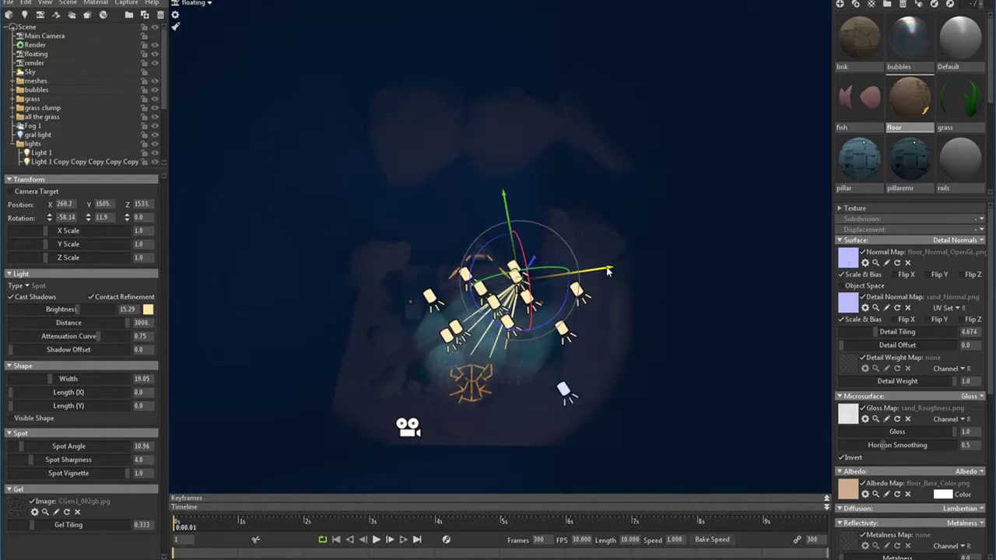
left_click_drag(605, 267, 590, 271)
left_click_drag(498, 204, 491, 204)
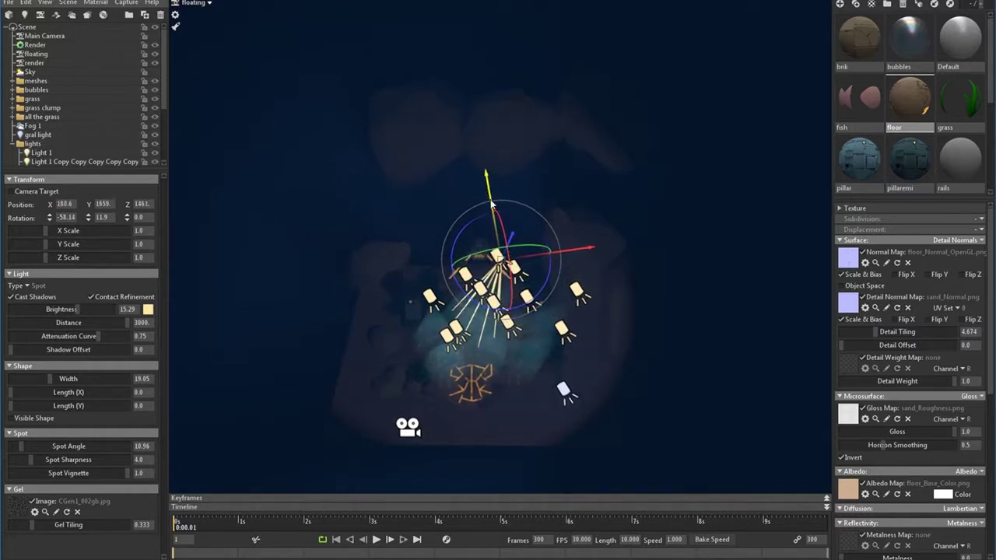
- Move the outermost spotlight of brightness 18.04 inward to about X 357, Y 1463, Z 1470
left_click(576, 296)
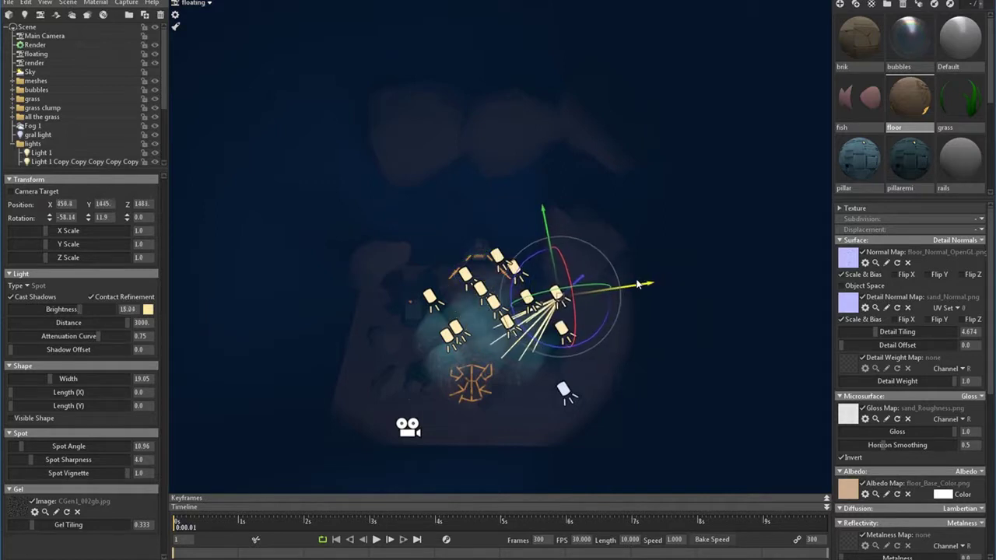
left_click_drag(637, 281, 618, 281)
mouse_move(526, 228)
left_mouse_down()
mouse_move(515, 206)
mouse_move(519, 224)
left_mouse_up()
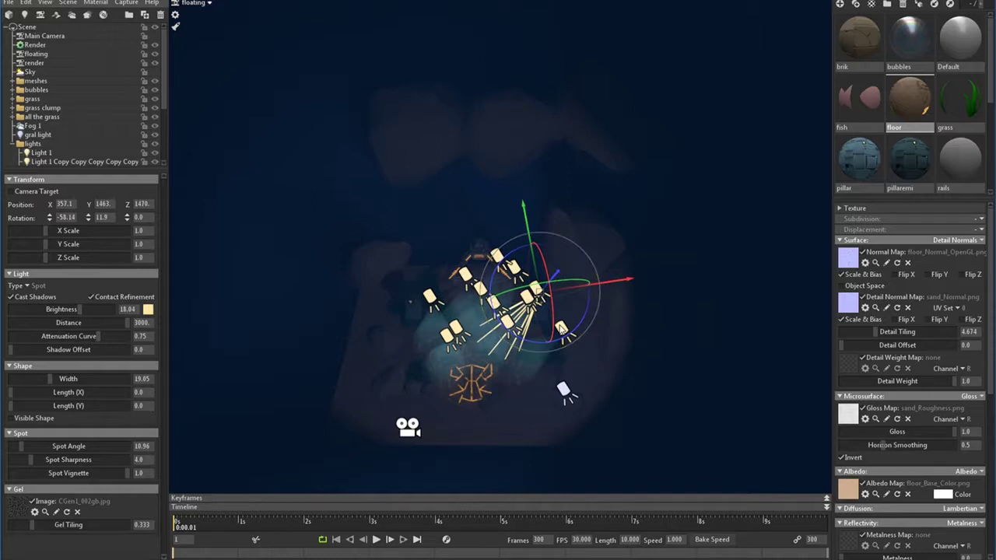
- Move the spotlight of brightness 18.79 toward the cluster, to about X 346, Y 1548, Z 1701
left_click(562, 328)
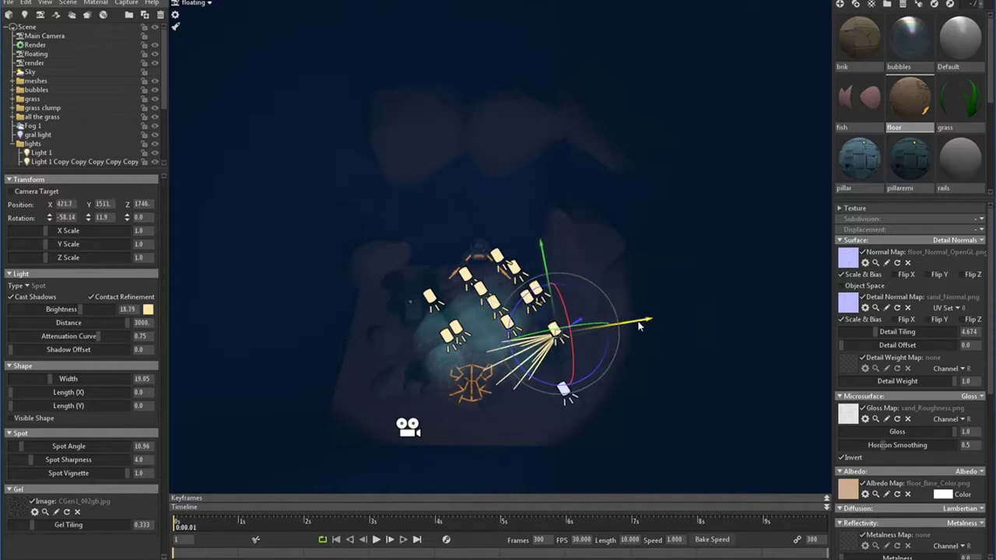
left_click_drag(639, 327, 626, 328)
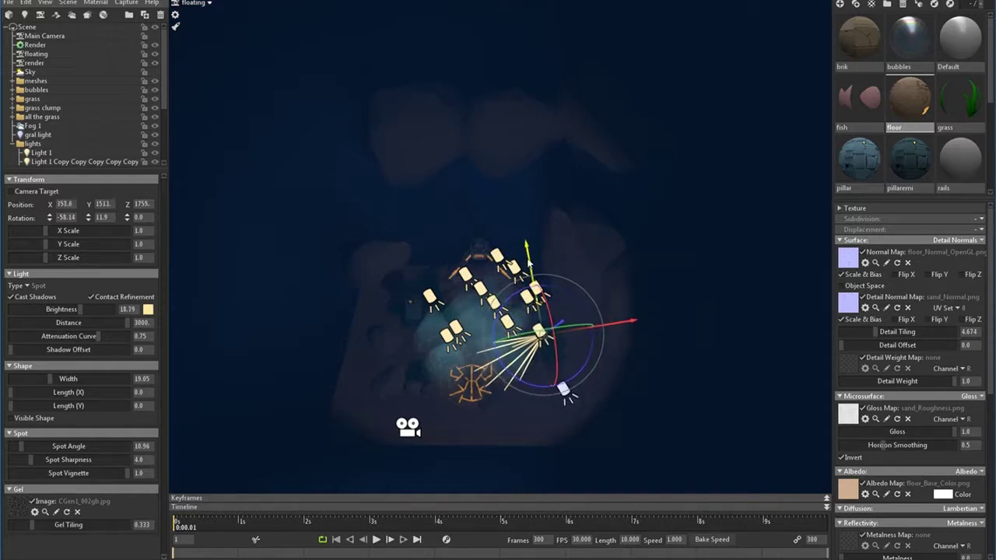
left_click_drag(527, 257, 525, 240)
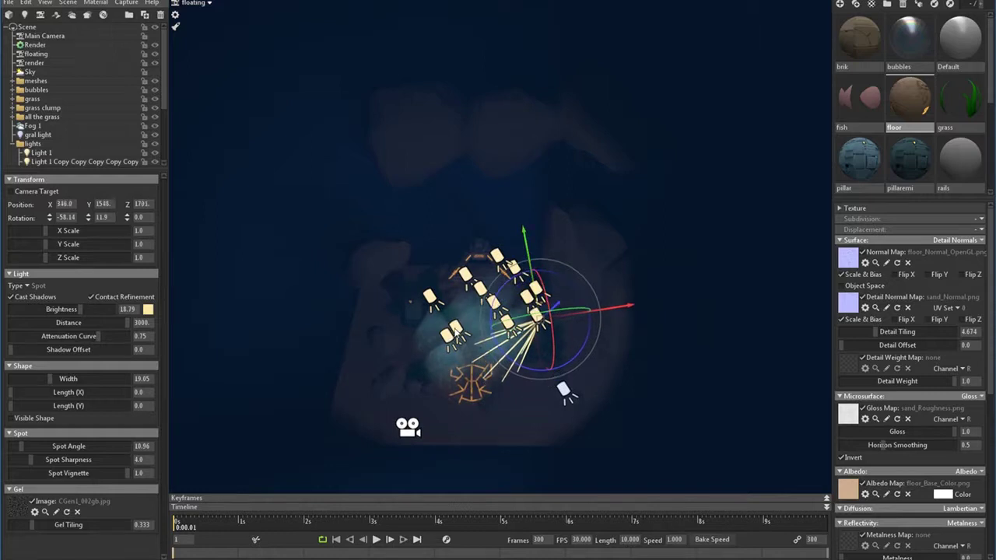
- Shift one of the paired front spotlights along X into the cluster and move the brightness 22.02 spotlight to about X -52, Y 1445, Z 1494
left_click(456, 330)
left_click_drag(548, 318, 581, 314)
left_click(430, 296)
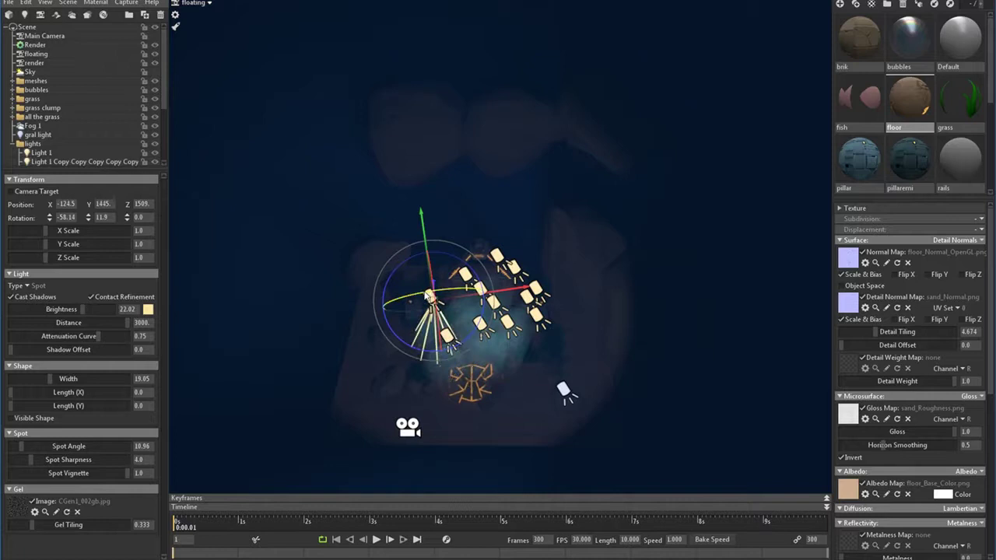
left_click_drag(520, 288, 537, 288)
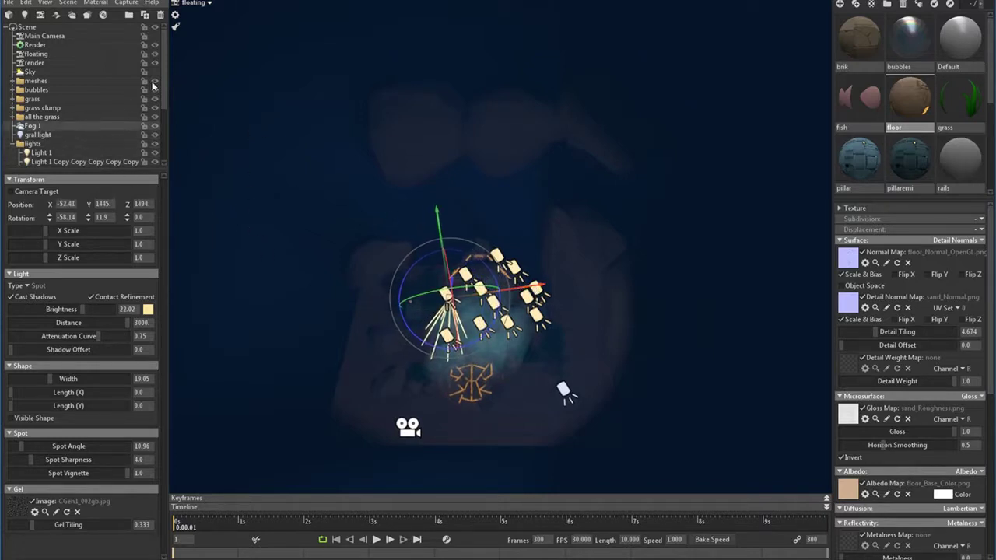
- View the scene through the render camera and clear the light selection
left_click(204, 5)
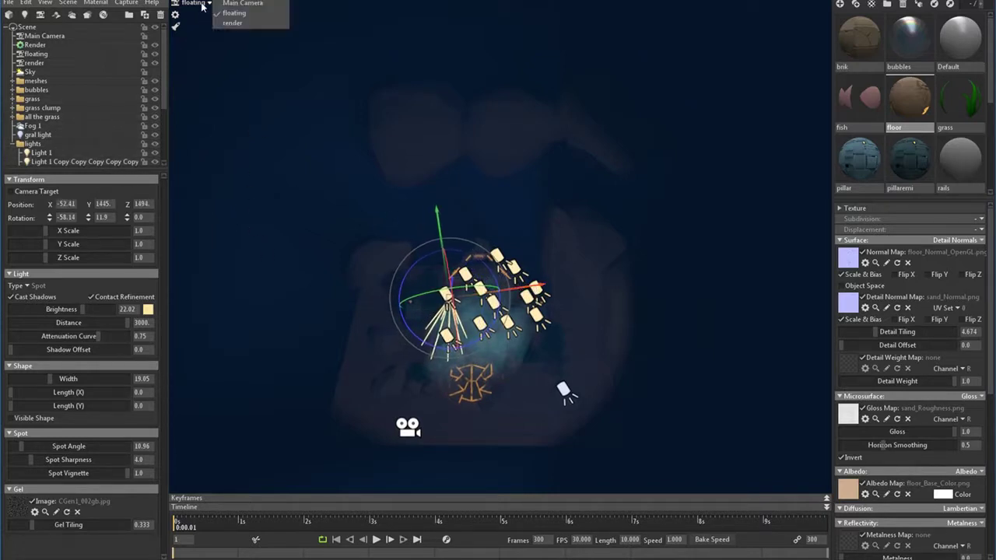
left_click(239, 22)
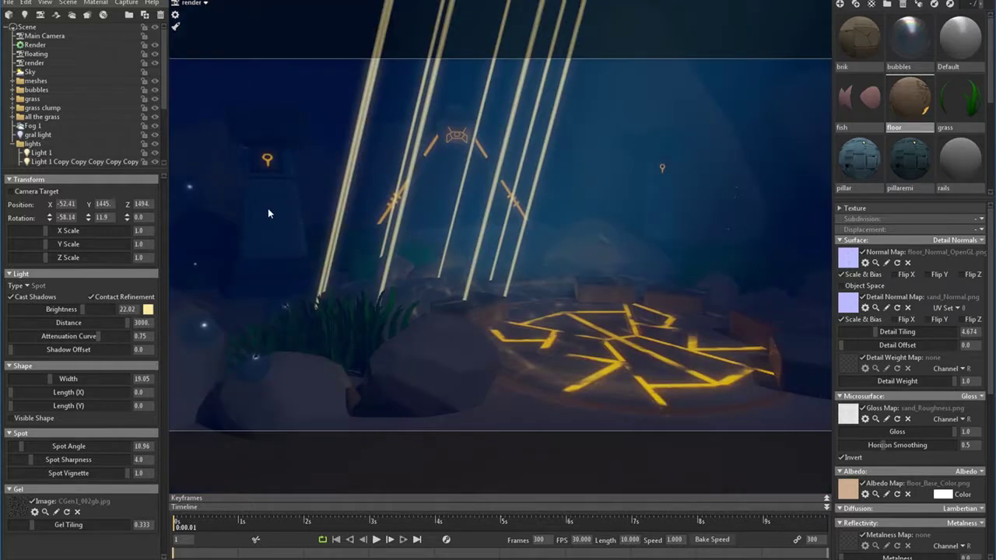
left_click(195, 87)
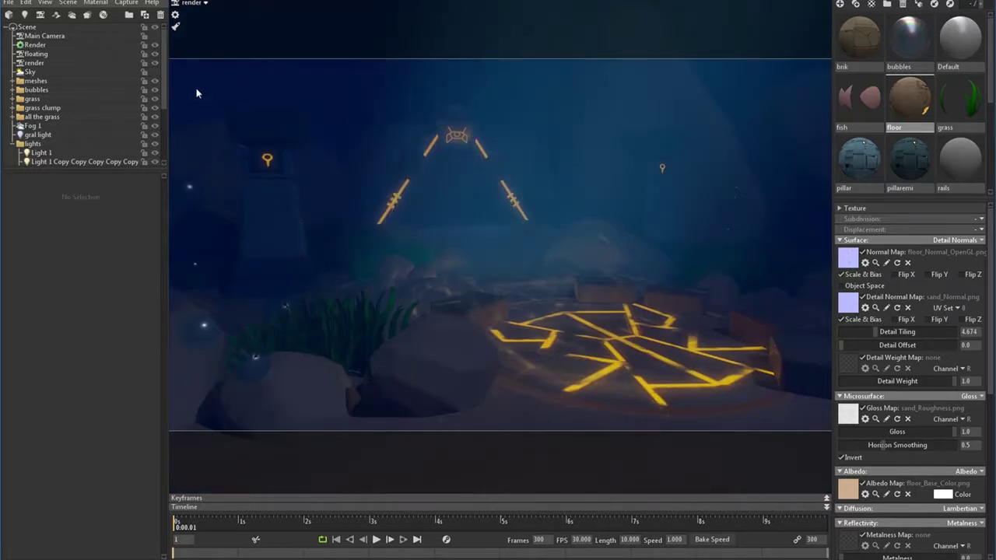
- Load CGen1_002gb as the gral light's gel image and compare the scene with the gel off and on
left_click(87, 135)
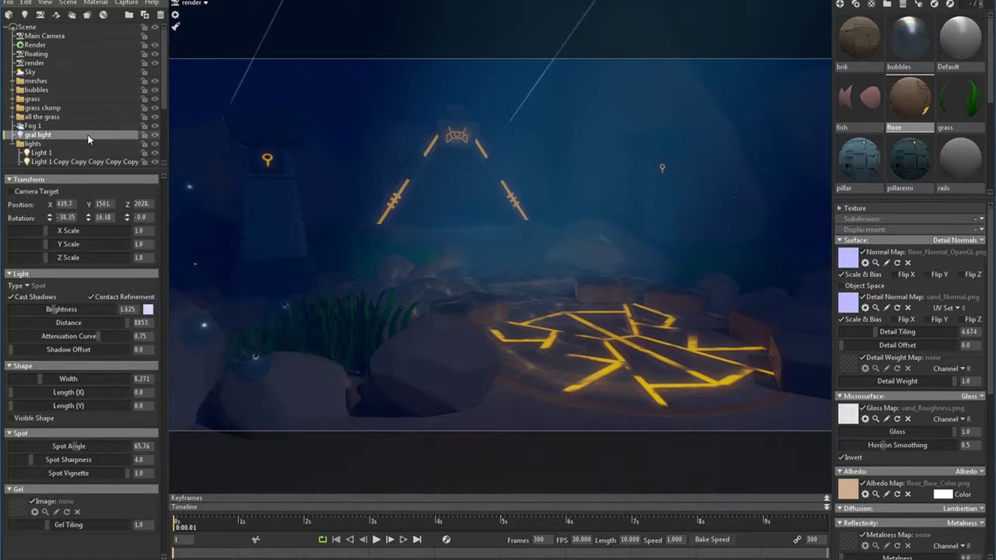
left_click(19, 510)
left_click(637, 100)
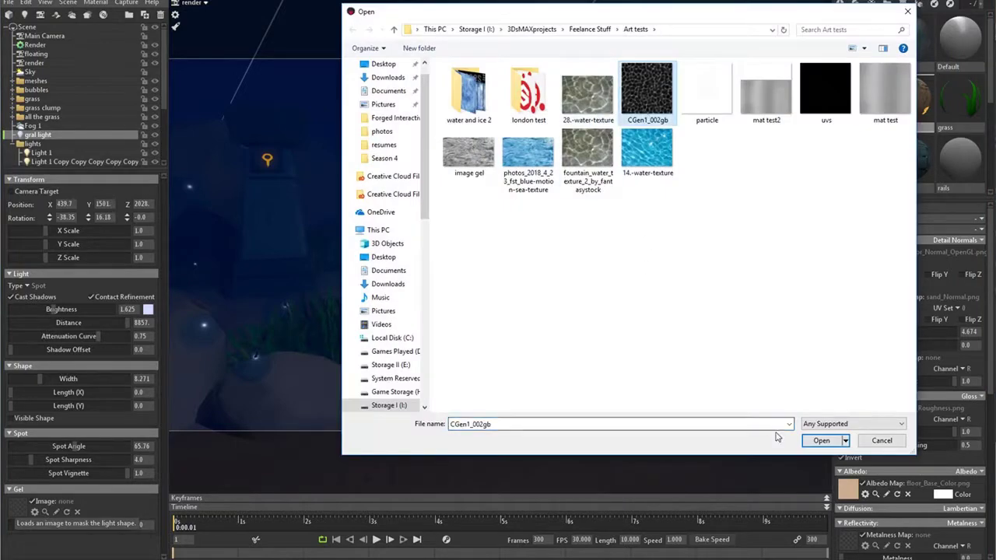
left_click(811, 442)
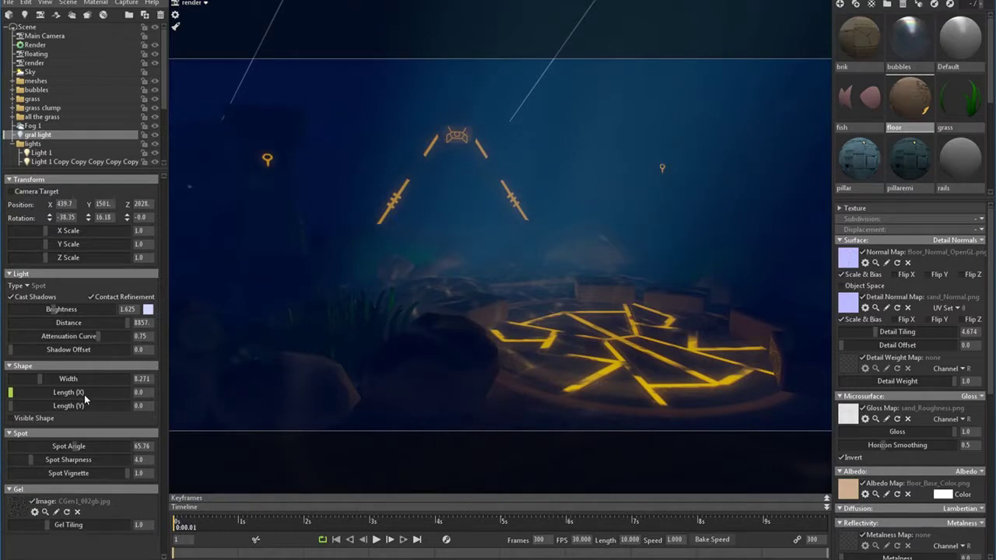
left_click(32, 502)
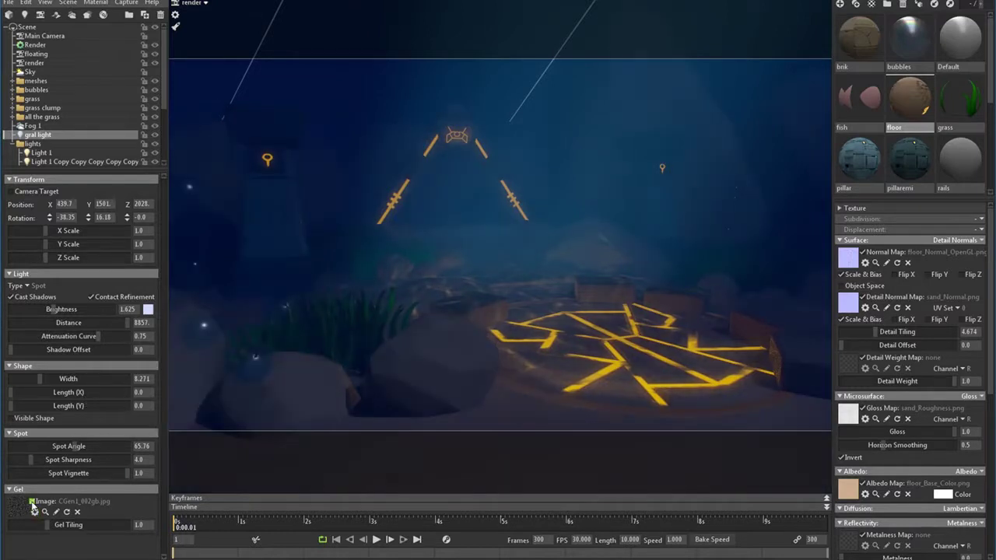
left_click(32, 502)
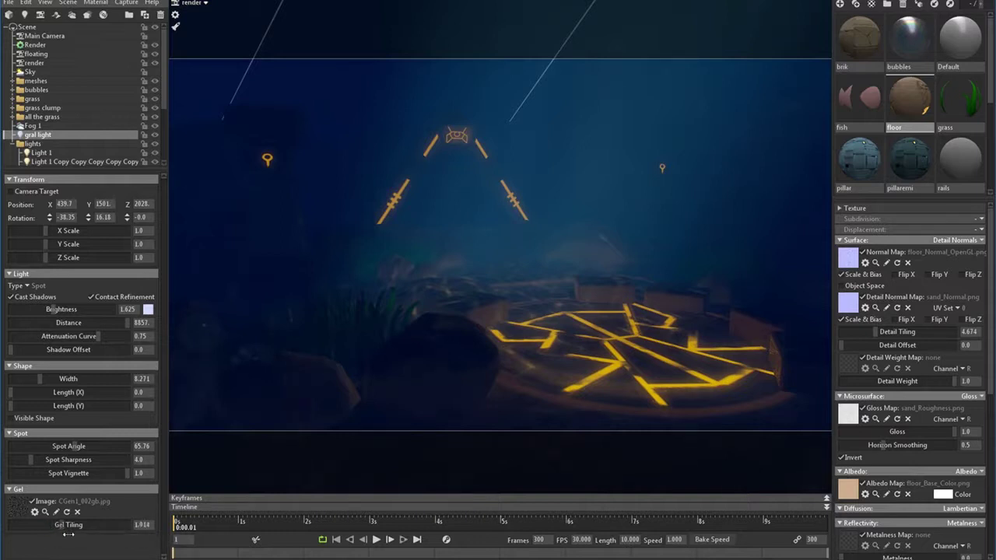
- Set the gral light's brightness to 4.0 and its gel tiling to about 2.311
left_click_drag(66, 529, 70, 536)
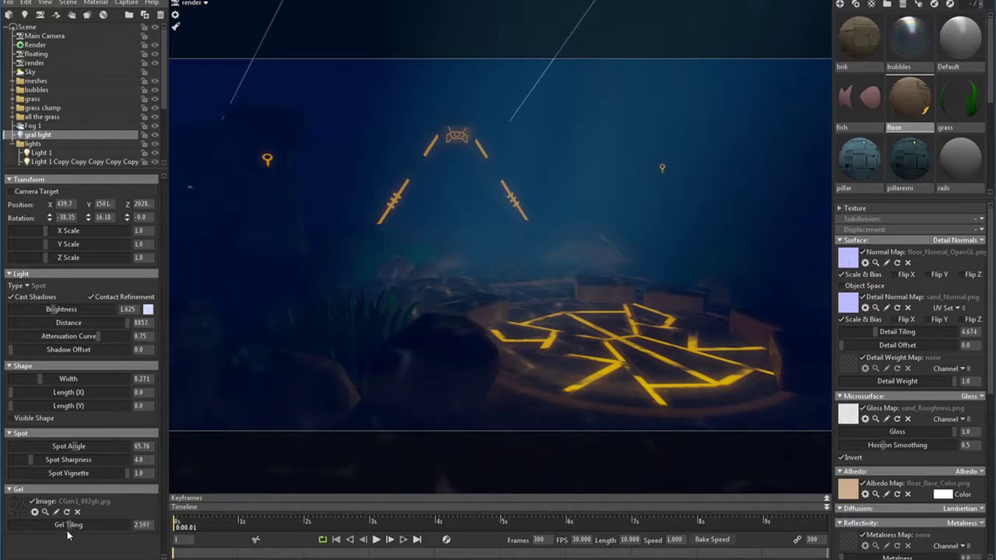
left_click_drag(56, 310, 63, 309)
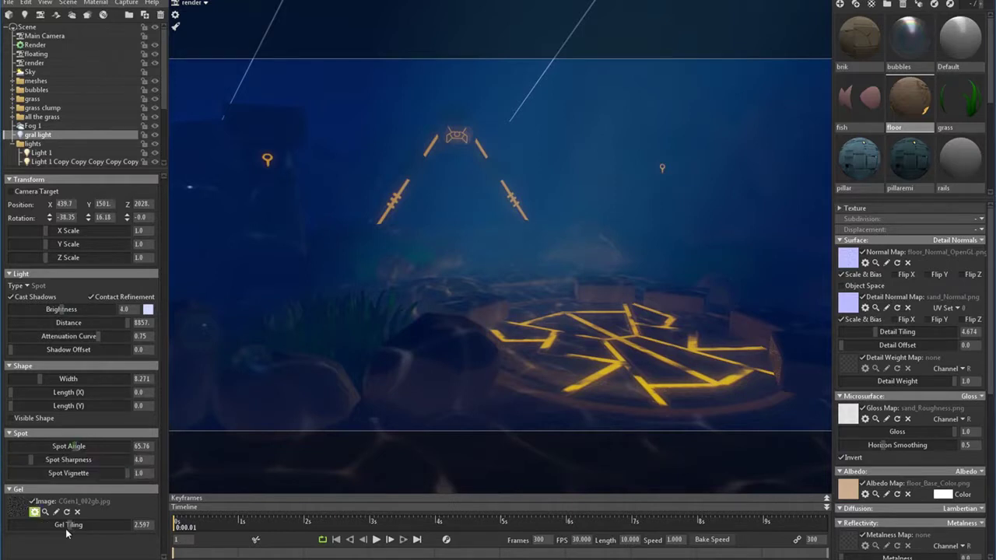
left_click_drag(69, 526, 66, 526)
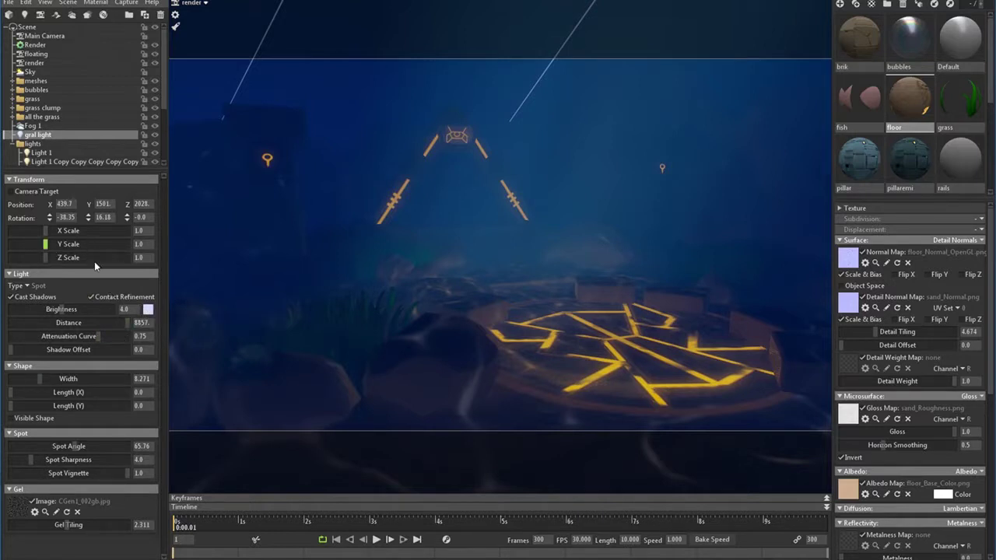
- Try shortening Light 1's distance to 2000 and to 1000
left_click(81, 151)
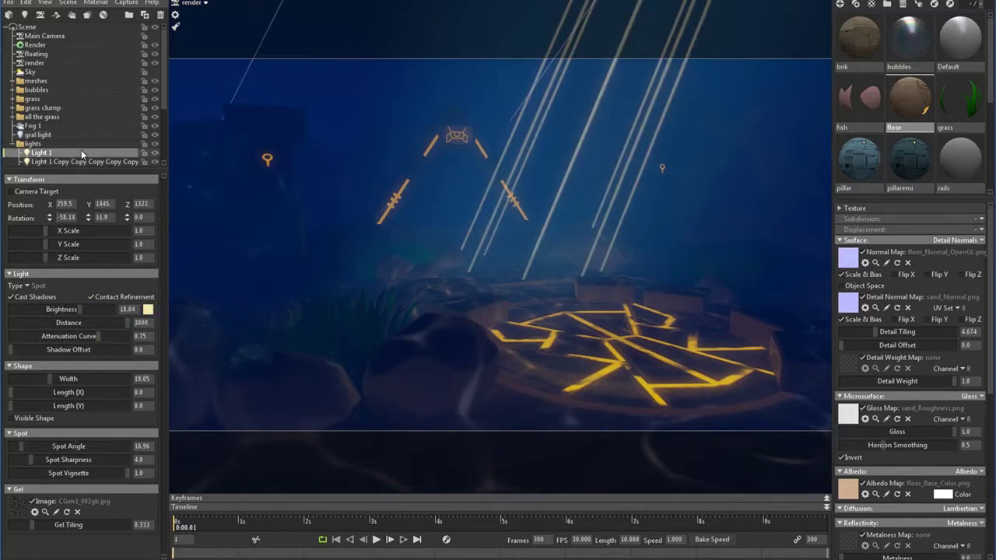
double_click(118, 325)
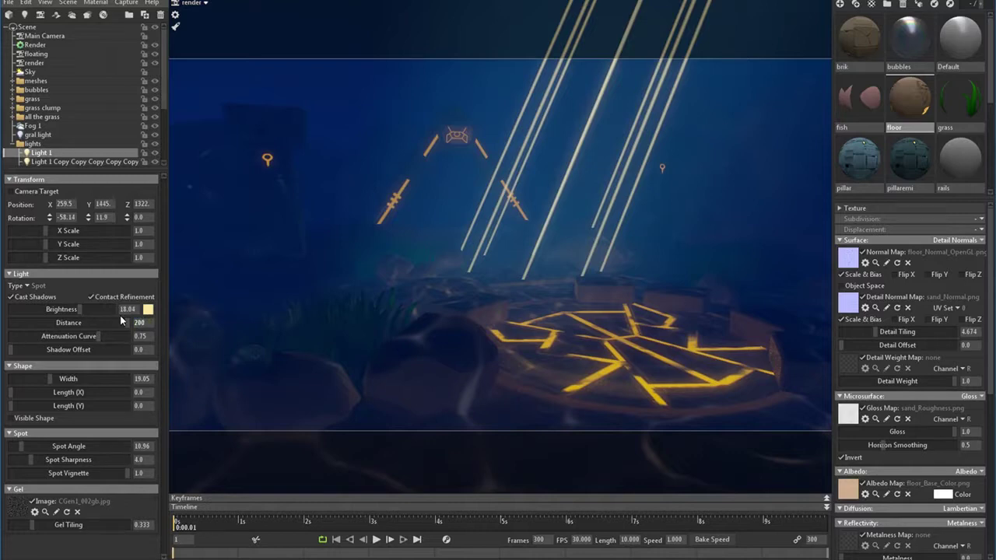
key("Return")
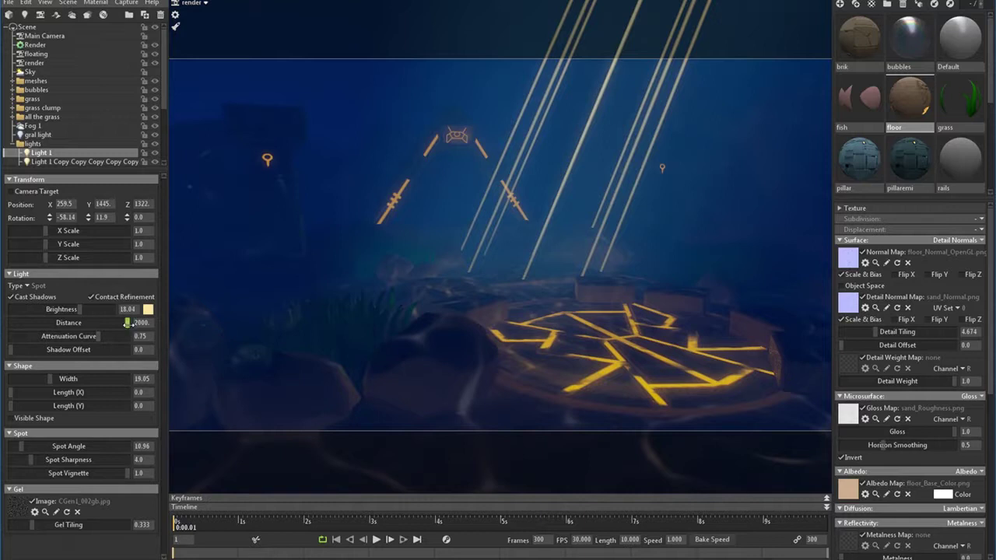
mouse_move(127, 322)
left_mouse_down()
mouse_move(110, 323)
mouse_move(145, 323)
left_mouse_up()
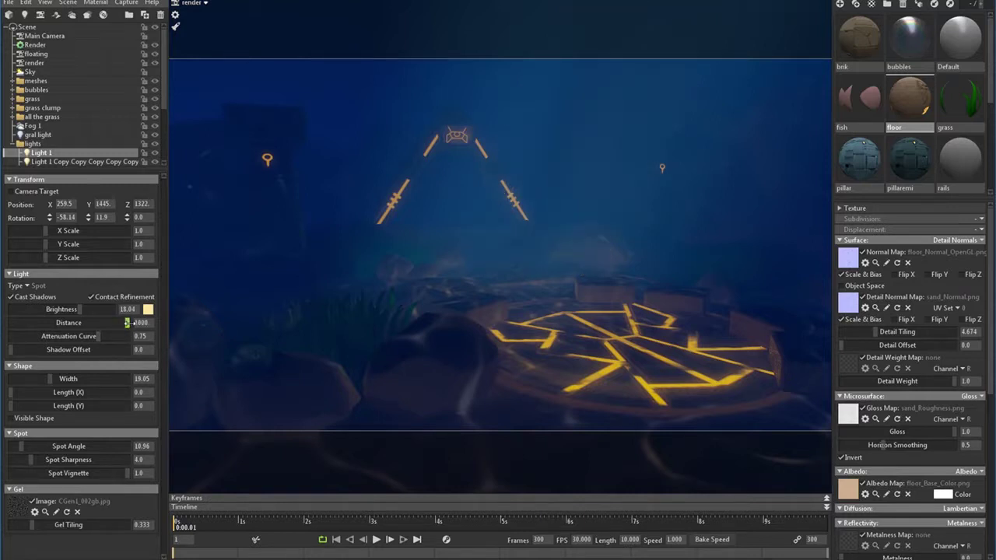
- Compare the scene with the lights folder hidden and shown, and hide every Light 1 copy except Light 1 itself
left_click(155, 144)
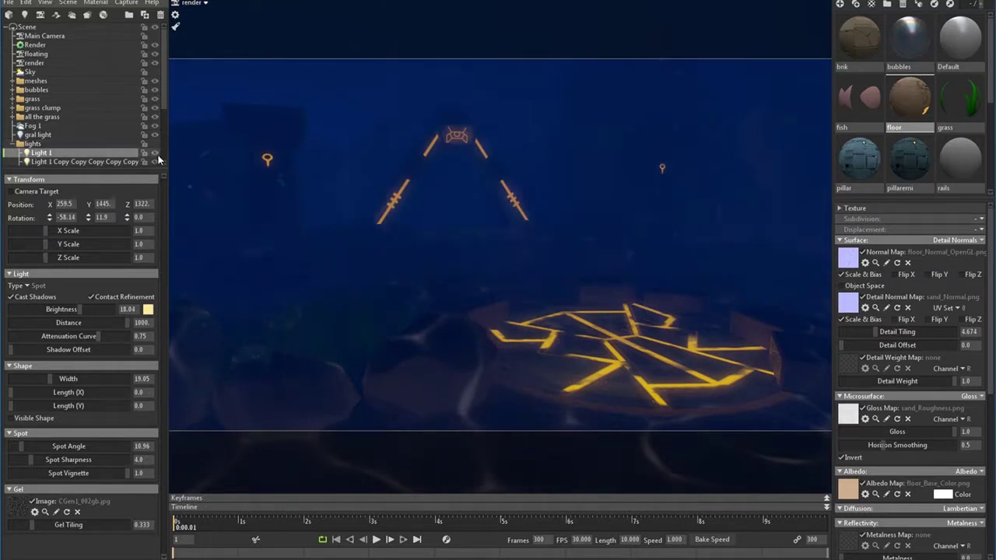
left_click(155, 144)
scroll(163, 114, "down", 5)
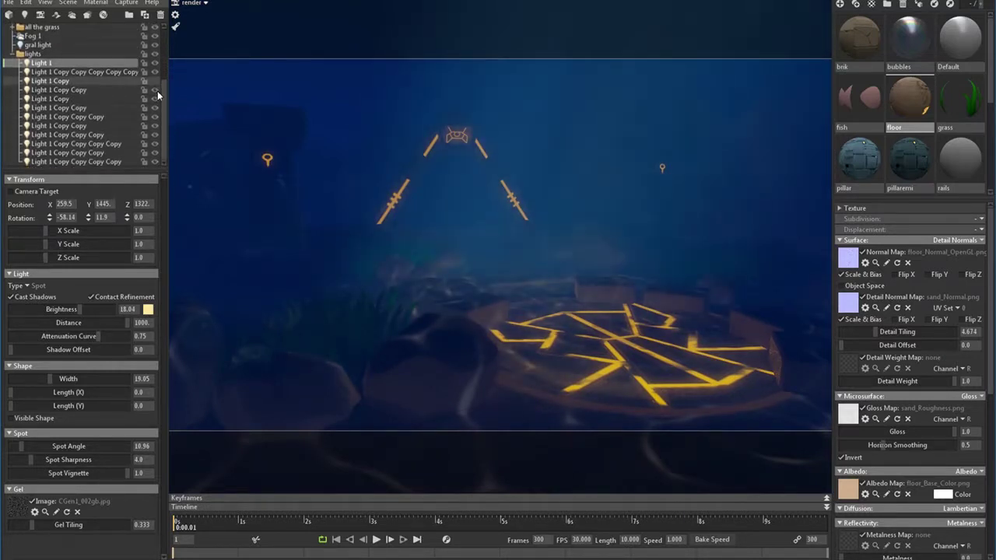
left_click(155, 108)
left_click(154, 117)
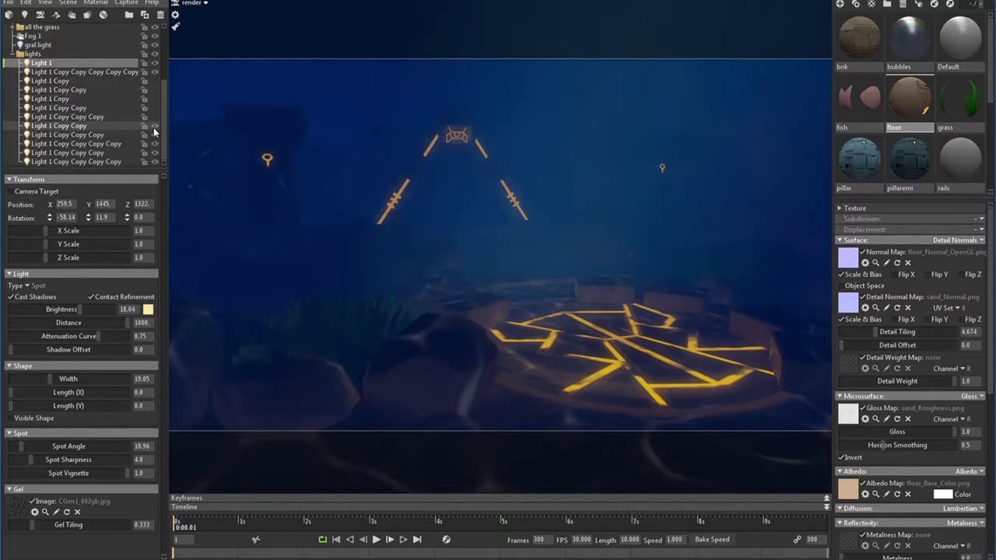
left_click(155, 126)
left_click(155, 134)
left_click(156, 144)
left_click(157, 153)
left_click(155, 161)
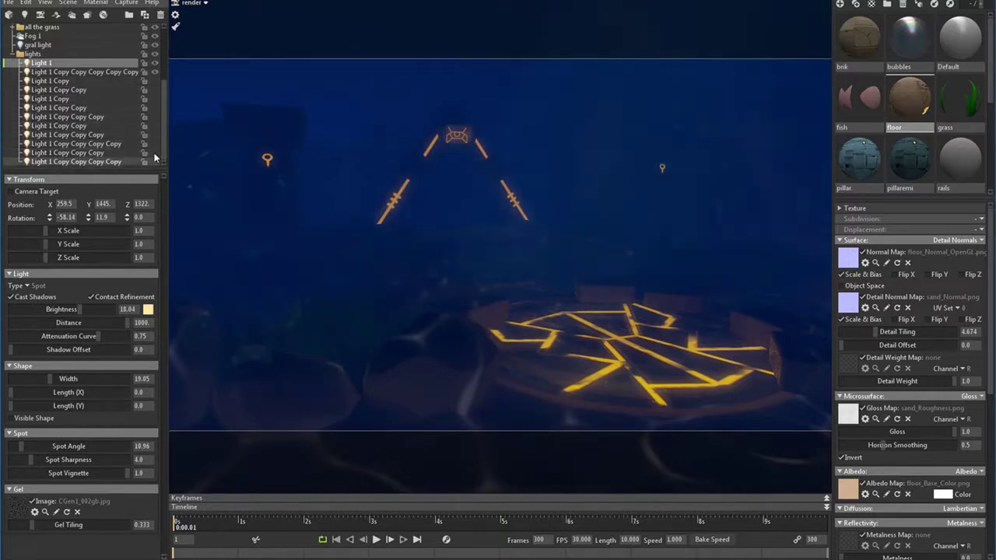
left_click(155, 73)
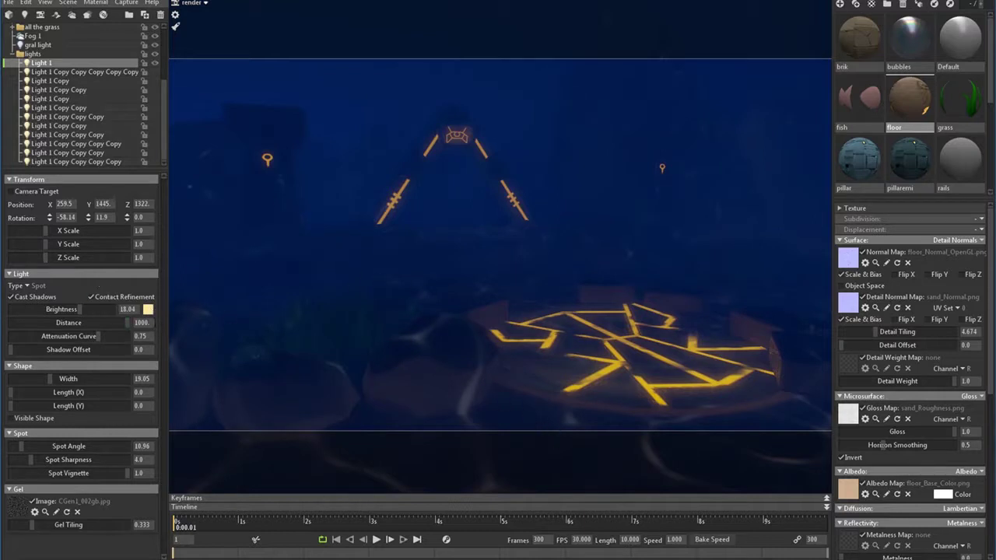
- Set Light 1's distance to 4000 and its brightness to 55
left_click(143, 322)
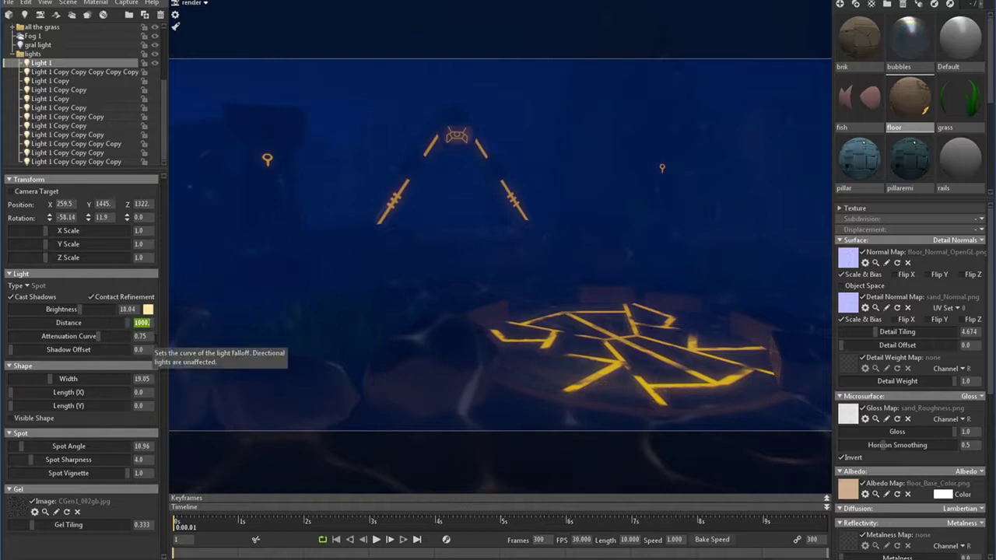
type("2500")
key("Return")
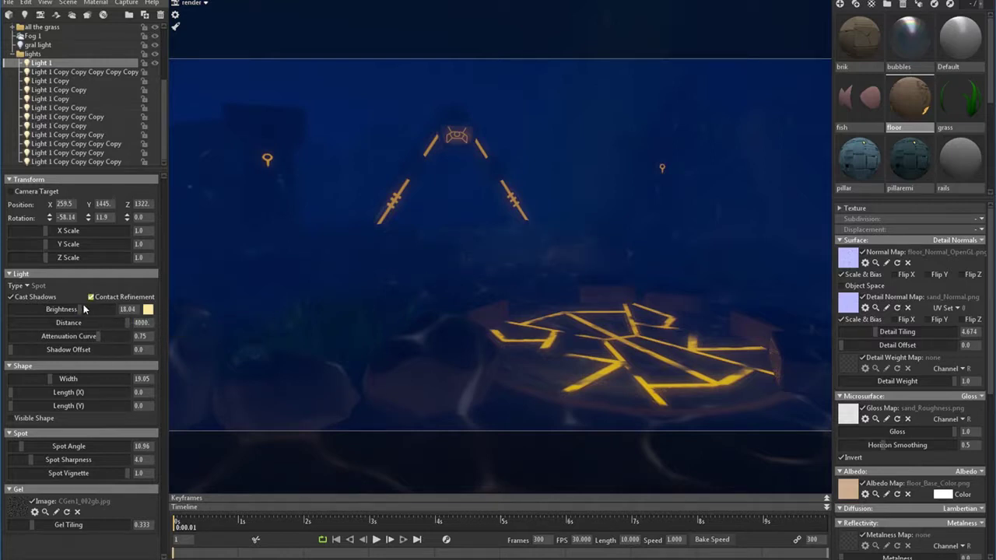
left_click_drag(86, 309, 98, 309)
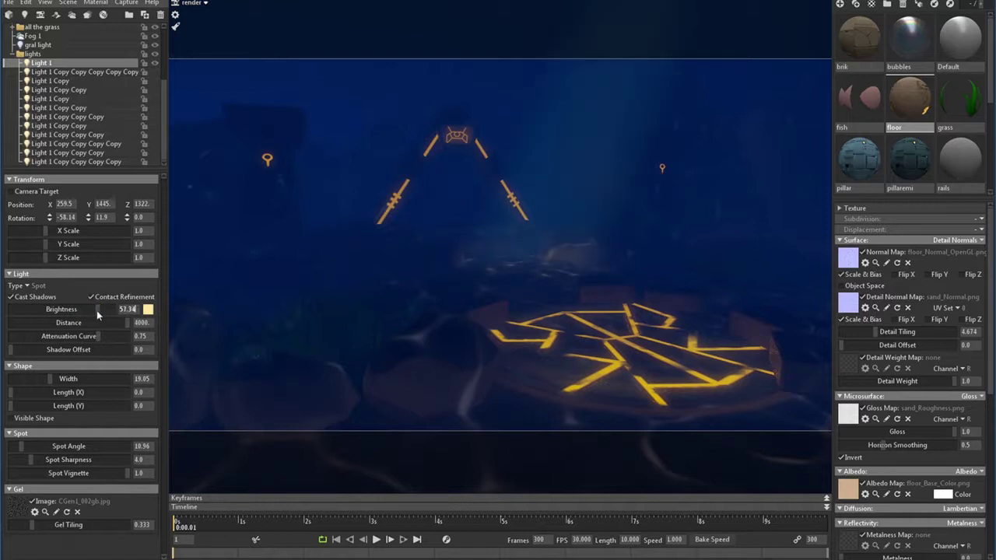
left_click(127, 309)
type("55")
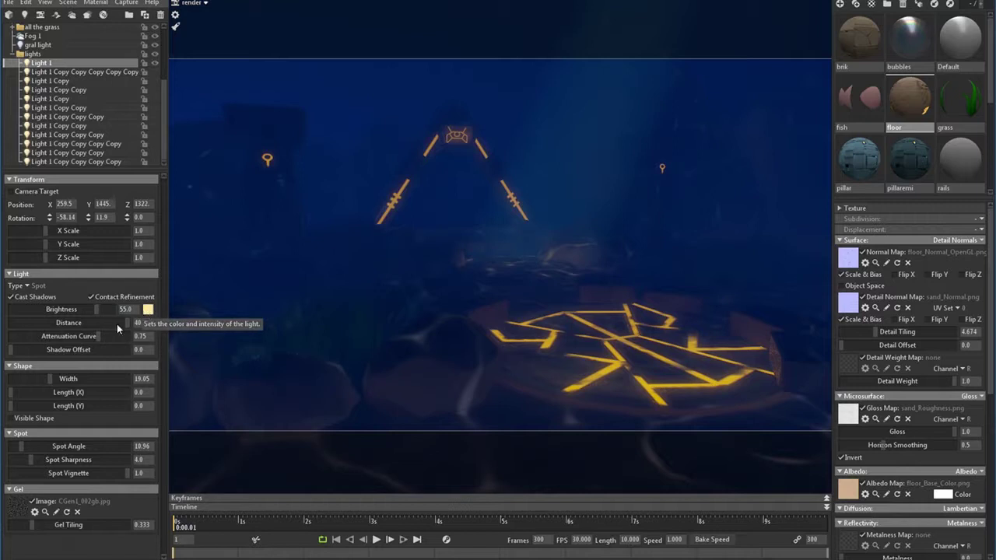
key("Return")
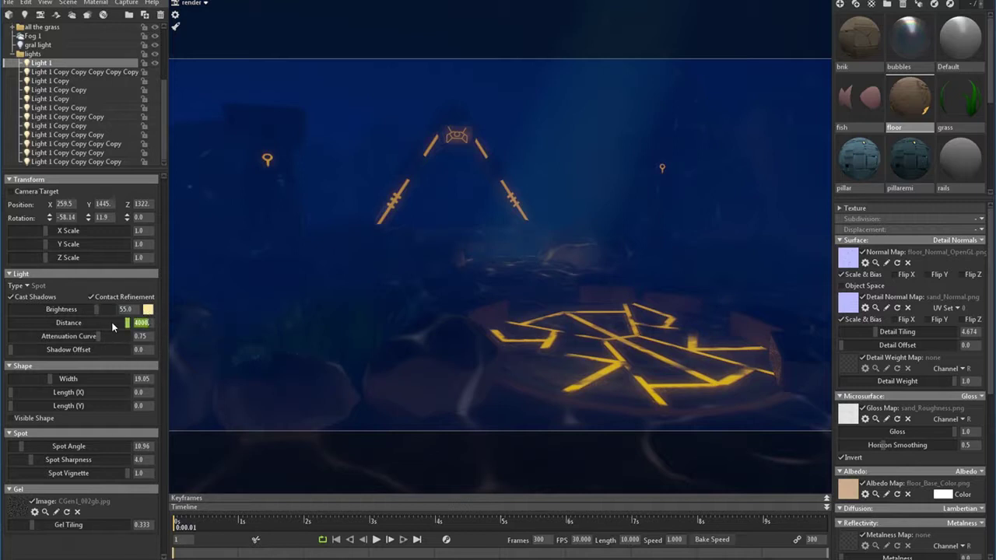
- Try shorter distances for Light 1, starting at 3000, and settle on 2700
type("3000")
key("Return")
double_click(138, 322)
type("2")
left_click_drag(152, 323, 96, 310)
type("2")
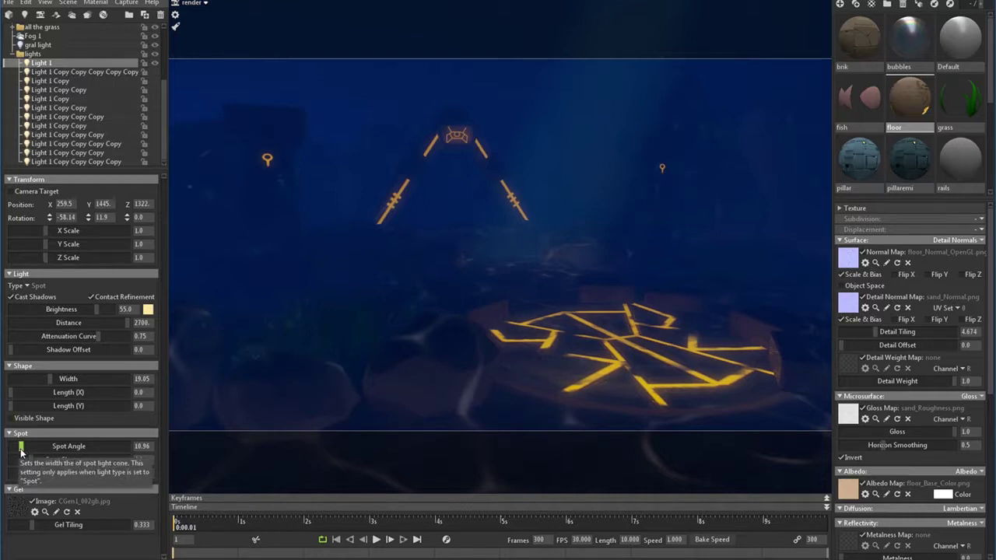
- Narrow Light 1's spot angle, trying about 8.653 and tighter cones, and readjust its brightness
left_click_drag(20, 446, 19, 446)
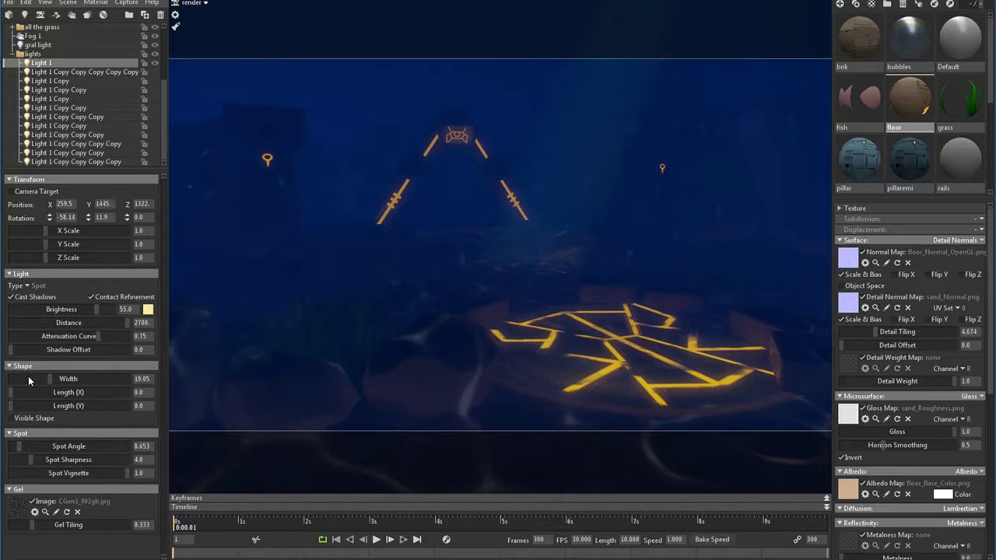
left_click_drag(19, 446, 21, 450)
left_click_drag(17, 448, 16, 449)
left_click_drag(121, 309, 104, 310)
- Delete every Light 1 copy in the lights folder, keeping only Light 1
left_click(107, 73)
left_click(123, 163, "shift")
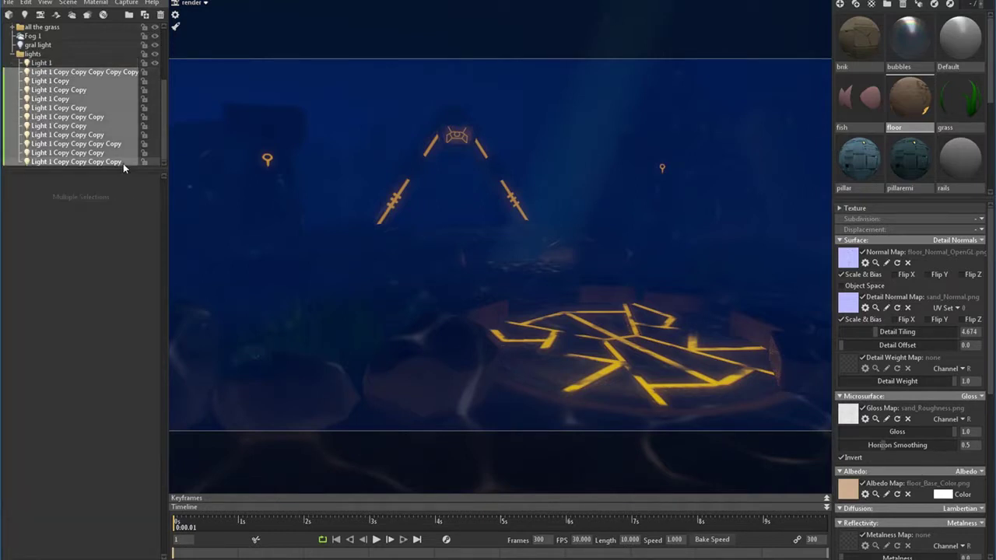
key("Delete")
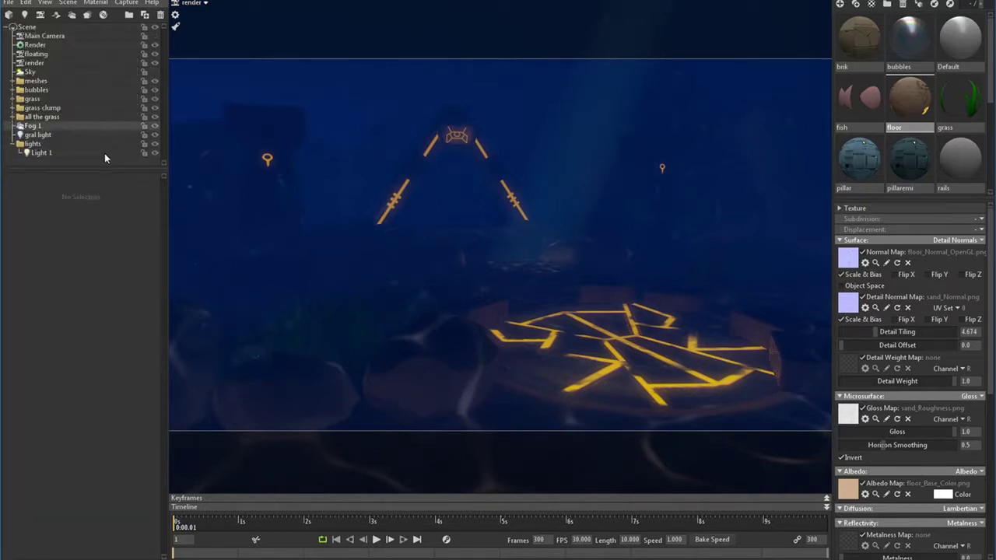
- Try other yellow tints for Light 1, including ffe1a1 and fff198, and discard the colour change
left_click(104, 154)
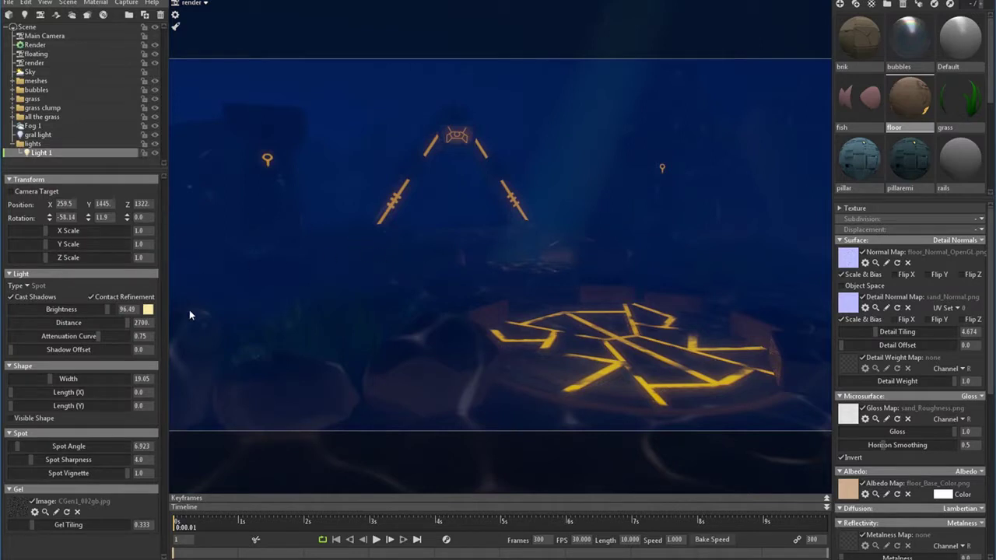
left_click(148, 310)
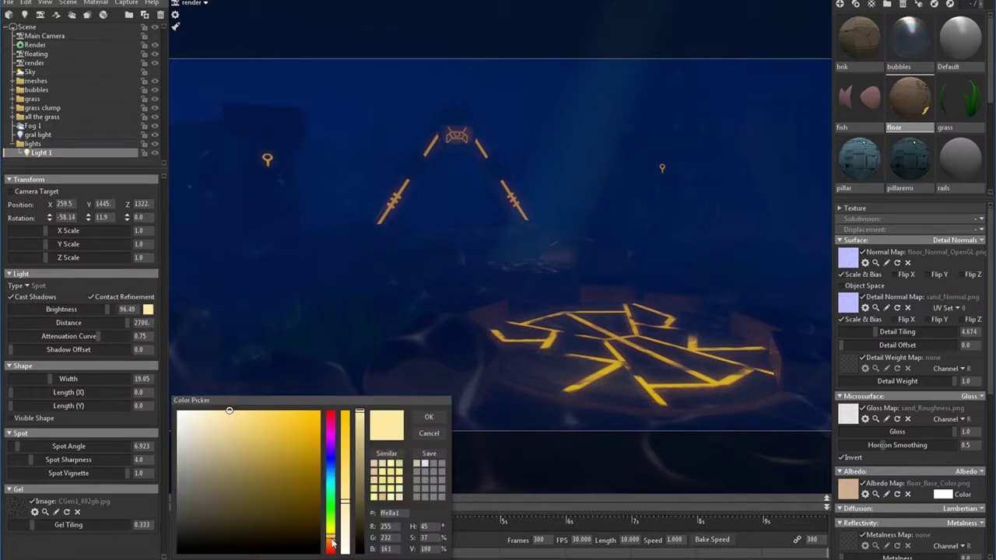
left_click(331, 541)
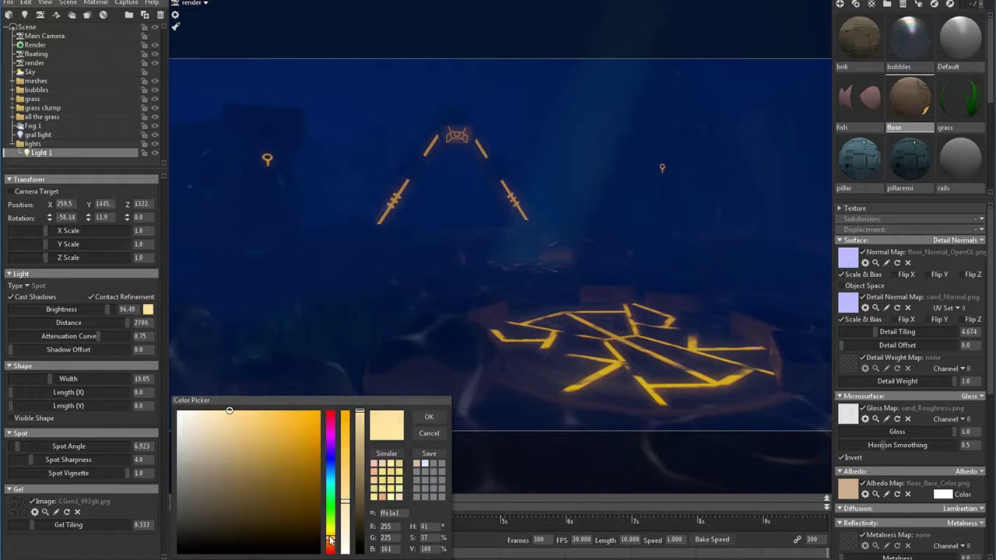
left_click(330, 535)
mouse_move(345, 501)
left_mouse_down()
mouse_move(347, 429)
mouse_move(347, 502)
left_mouse_up()
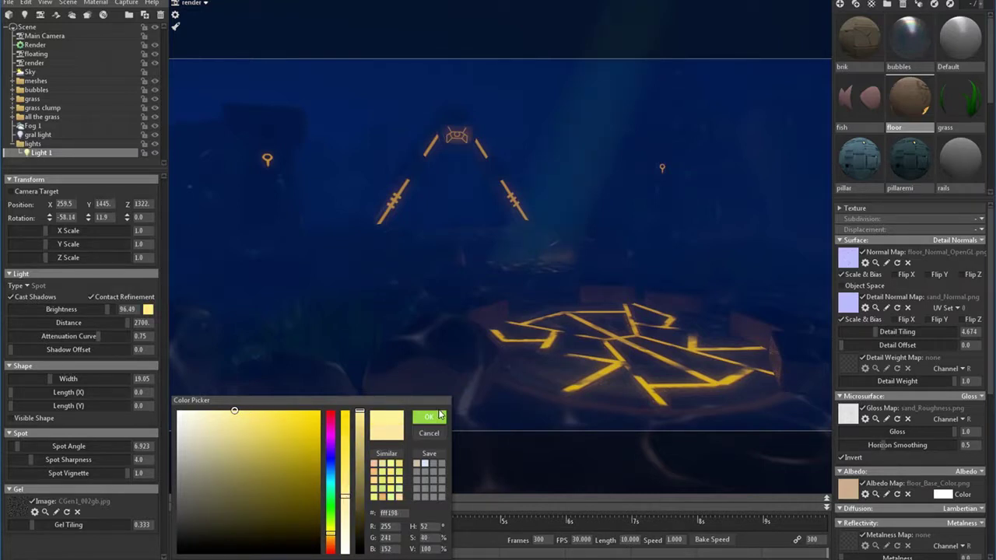
left_click(430, 434)
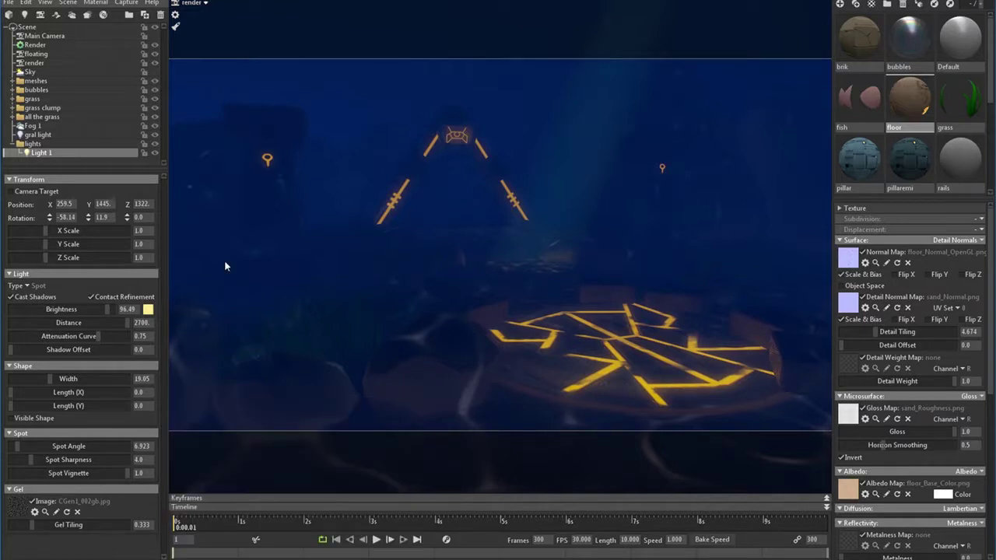
- Switch to the floating camera, duplicate Light 1, and shift the copy sideways to about X 165.8, Z 1342
left_click(200, 4)
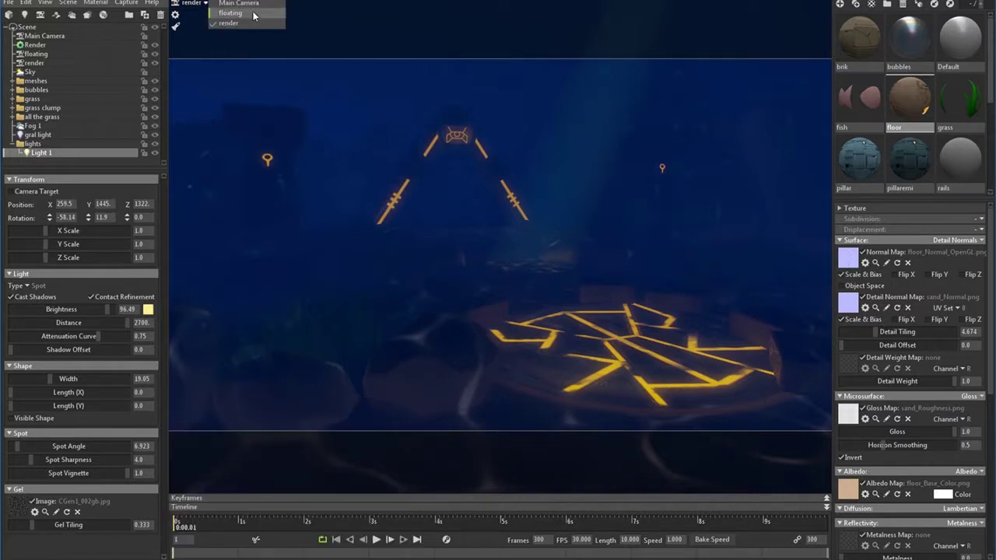
left_click(234, 14)
mouse_move(627, 416)
left_mouse_down()
mouse_move(583, 422)
mouse_move(615, 420)
left_mouse_up()
left_click_drag(506, 363, 387, 331)
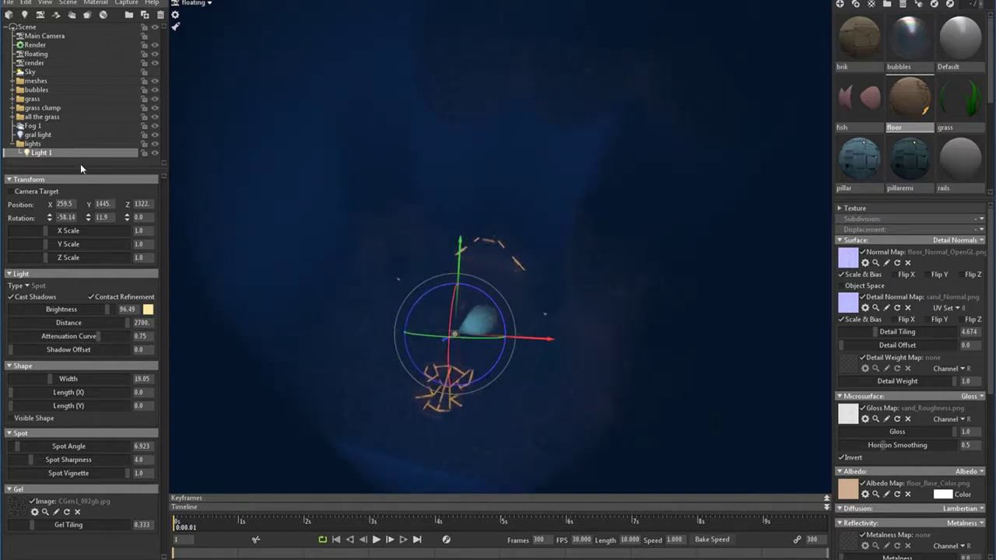
left_click(128, 135)
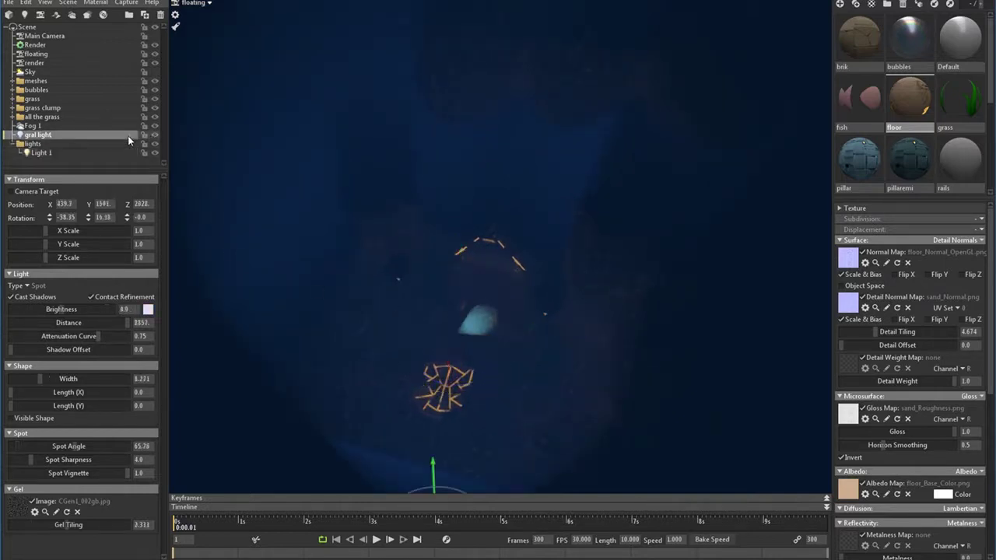
left_click(100, 153)
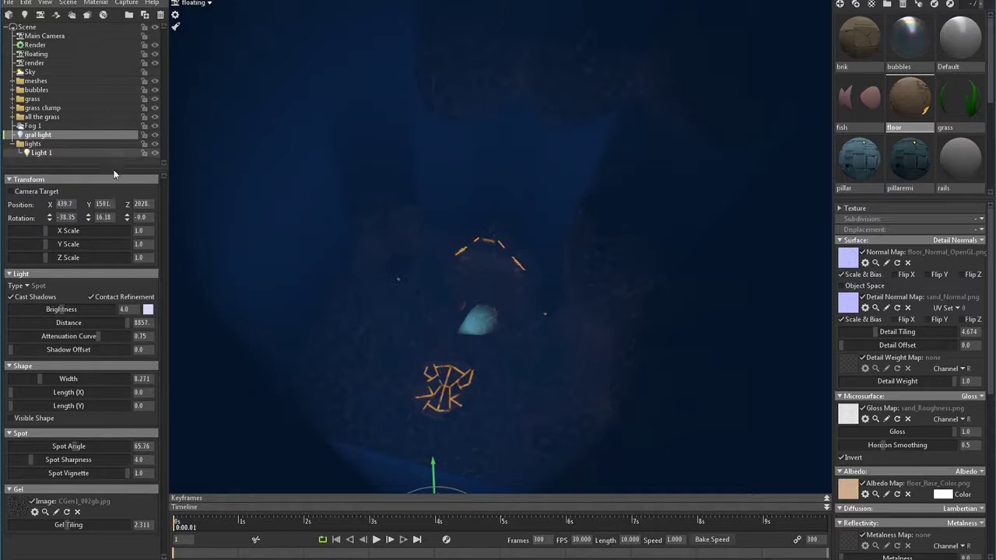
left_click_drag(430, 344, 534, 379)
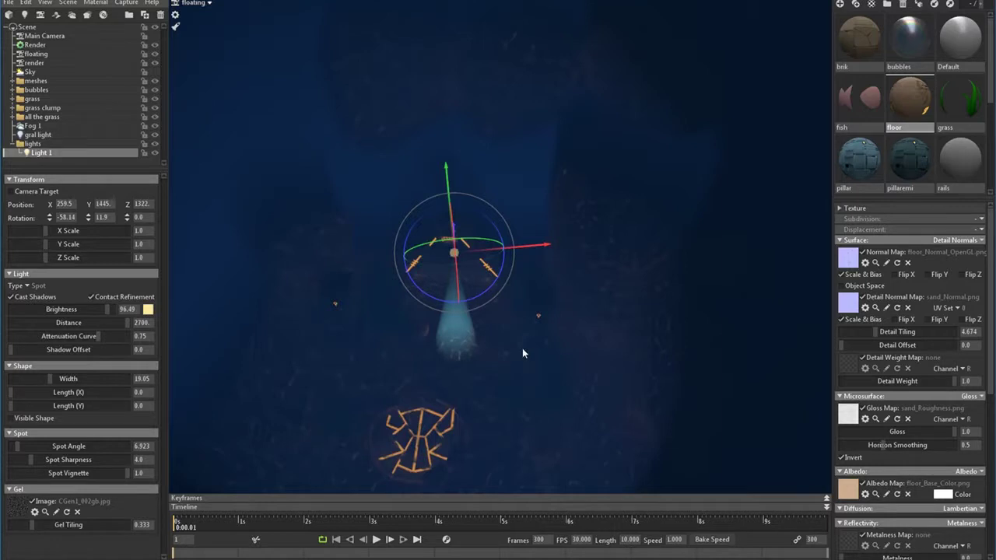
key("ctrl+d")
left_click_drag(542, 251, 498, 250)
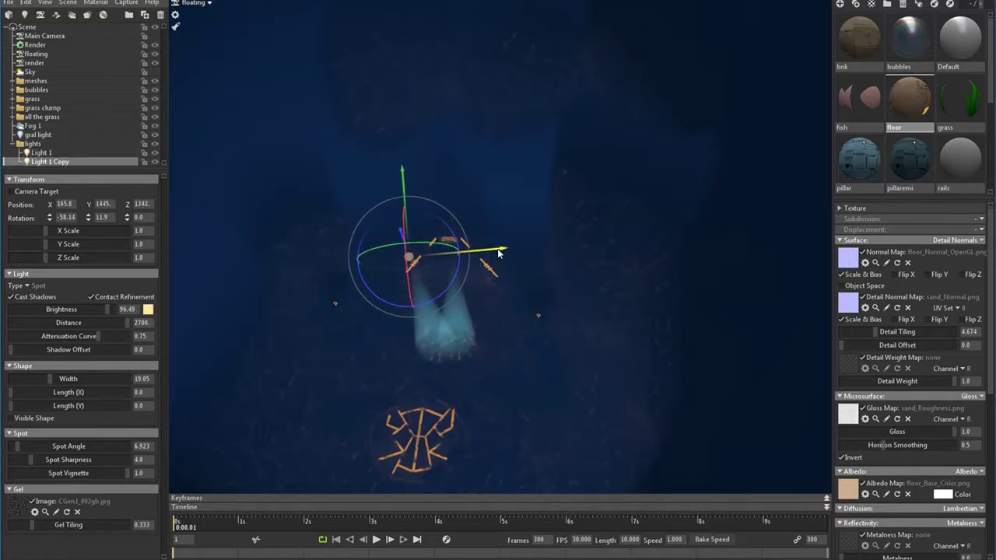
- Add two more spotlight copies beside the first pair, at about X 182, Z 1419 and X 245, Z 1406
key("ctrl+d")
left_click_drag(448, 367, 515, 380, "alt")
left_click_drag(527, 204, 549, 236)
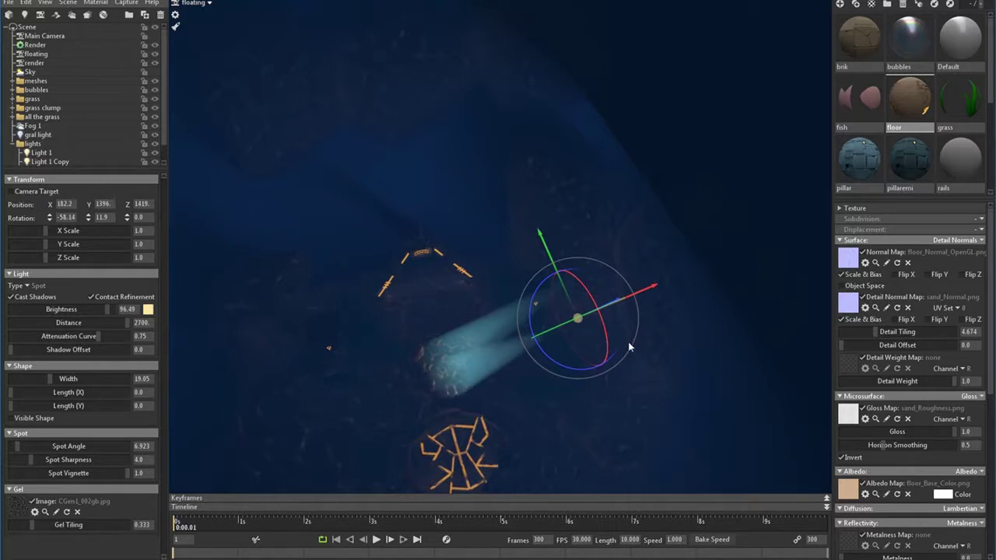
left_click_drag(628, 342, 589, 345)
left_click_drag(496, 339, 551, 334)
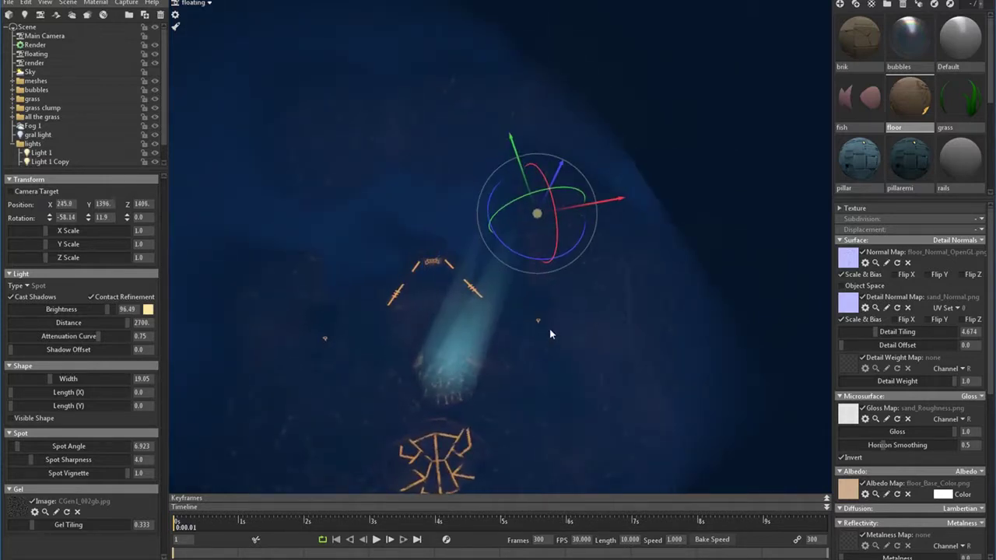
- Check the four-spotlight beam through the render camera and return to the floating camera
left_click(204, 3)
left_click(255, 23)
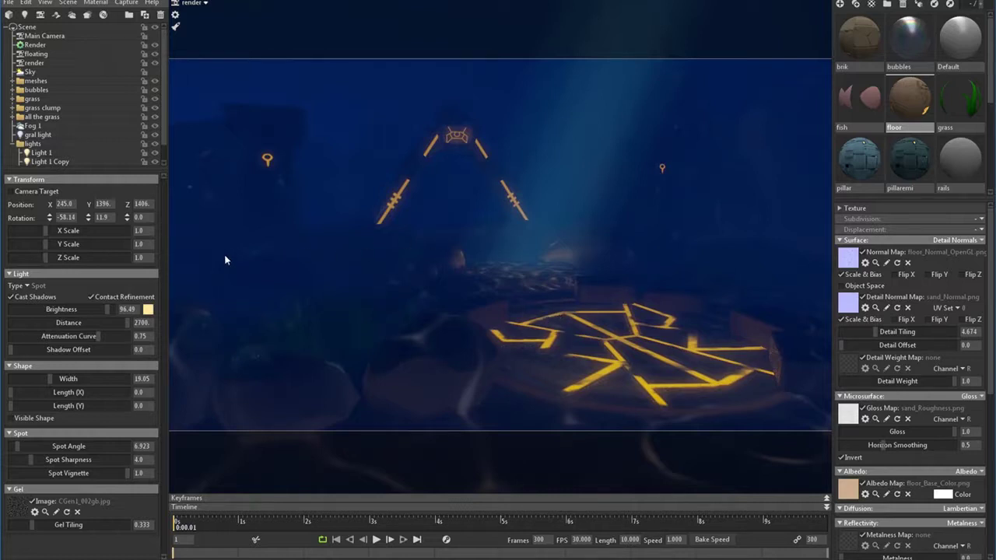
left_click(205, 6)
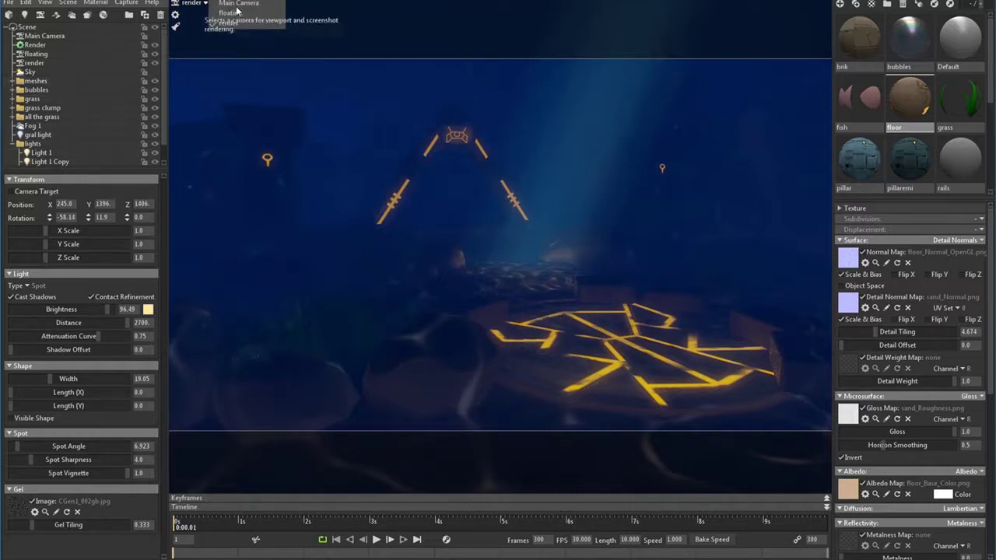
left_click(243, 14)
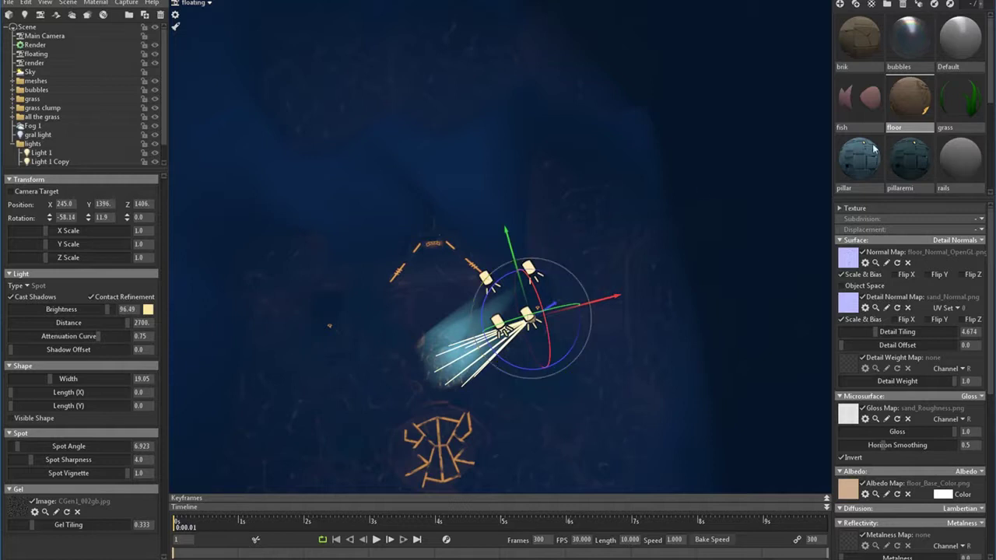
- Select all four spotlights together, move them back toward the triangular gate, and raise them so Light 1 Copy sits at about Y 1498, Z 936.5
left_click(748, 158)
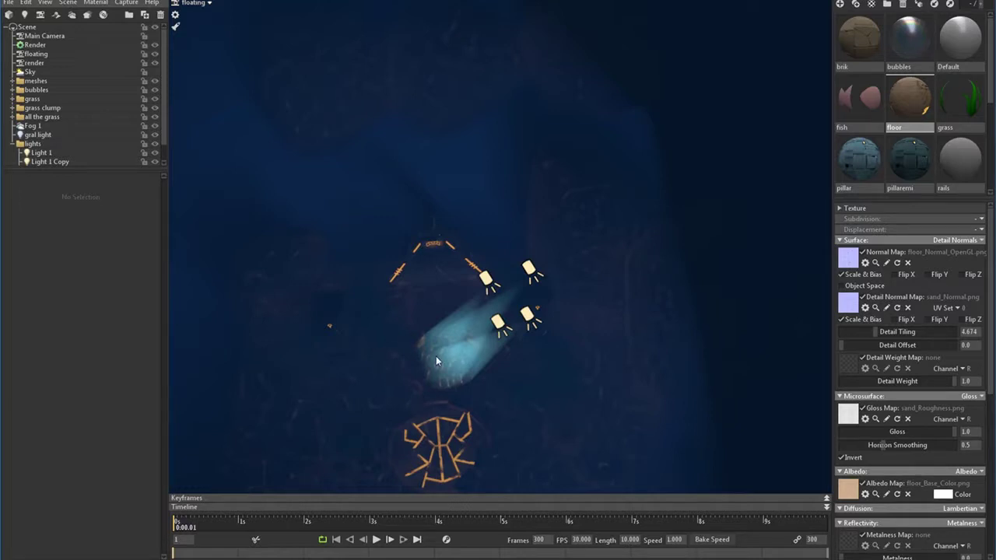
left_click(500, 325)
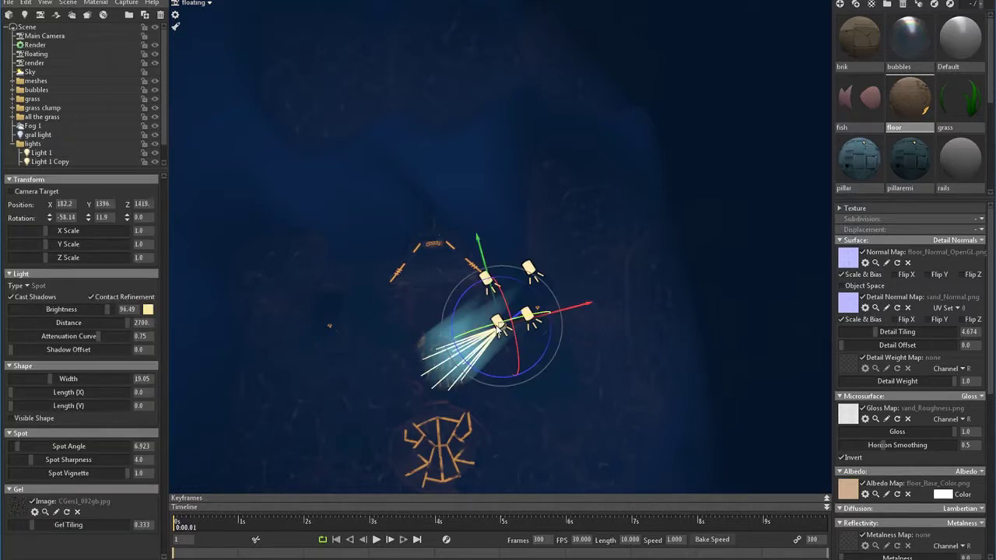
left_click_drag(482, 371, 520, 356)
left_click(542, 314, "ctrl")
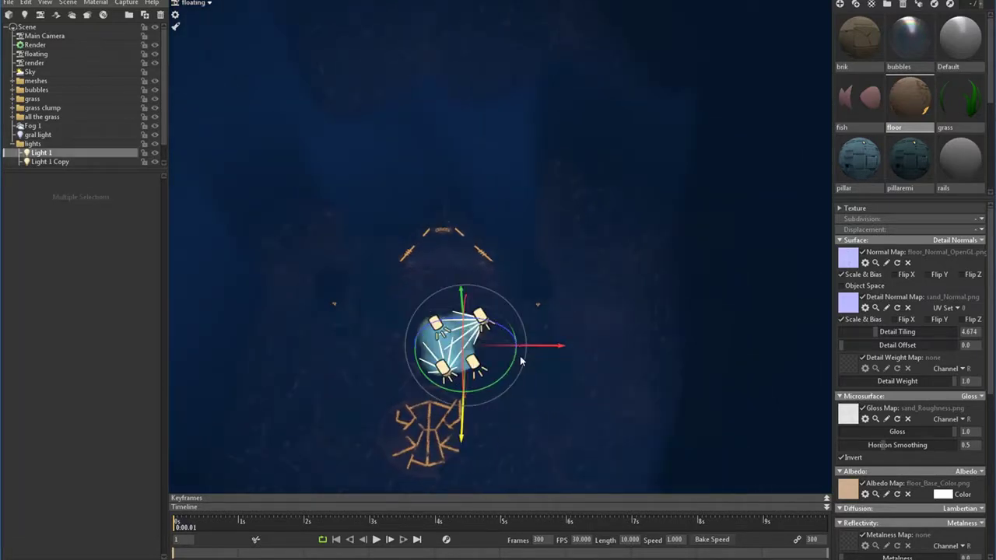
left_click(437, 328, "ctrl")
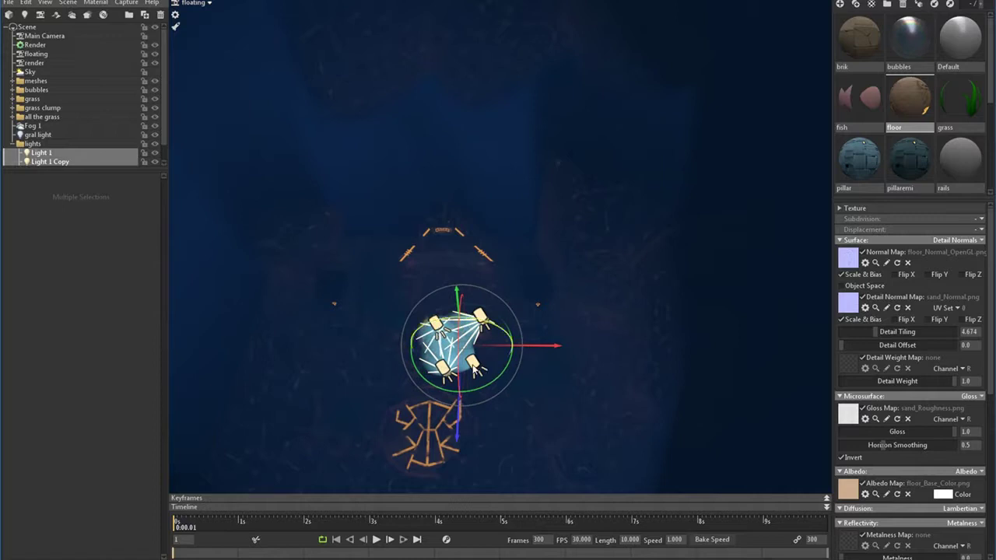
left_click_drag(458, 403, 573, 255)
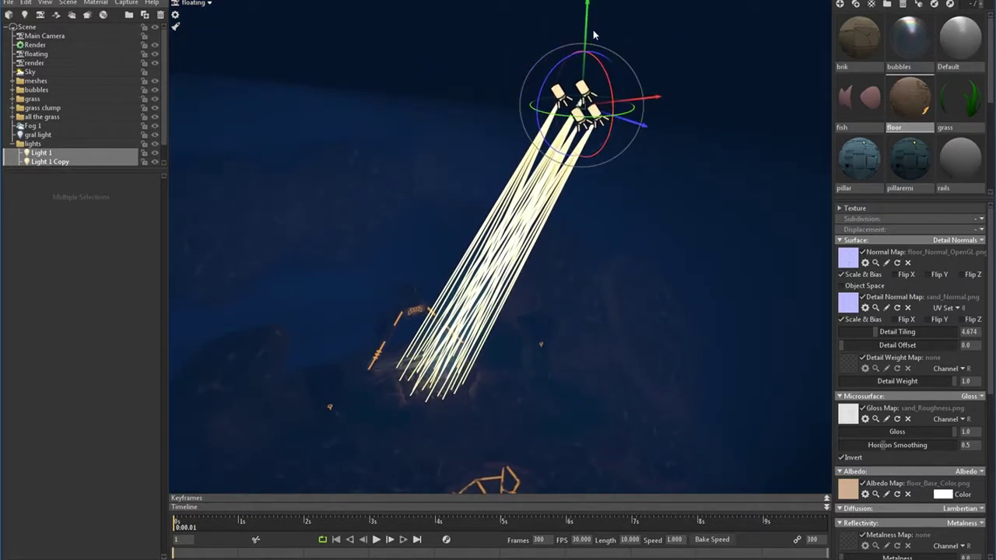
left_click_drag(593, 35, 597, 0)
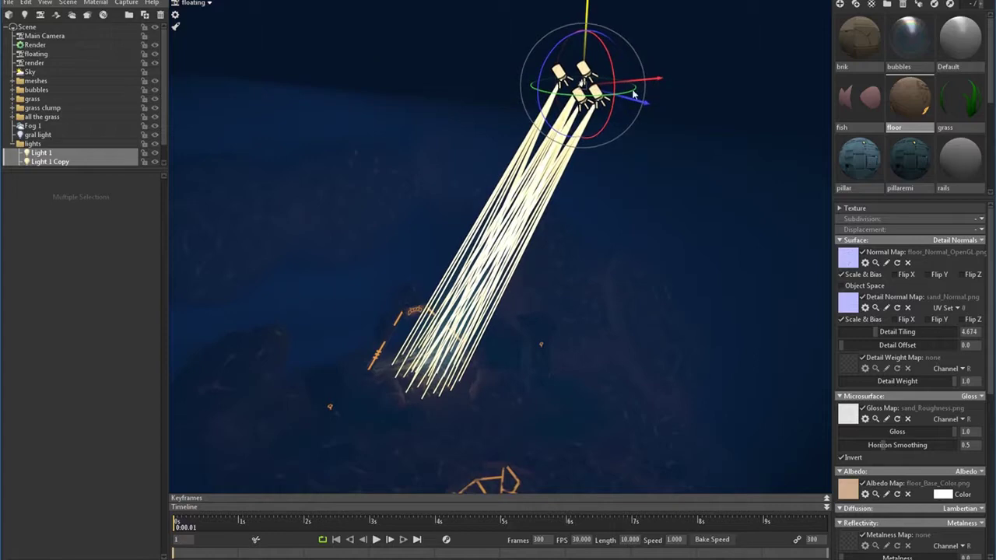
mouse_move(643, 104)
left_mouse_down()
mouse_move(636, 121)
mouse_move(629, 104)
left_mouse_up()
key("ctrl+z")
- Examine how the moved spotlights hit the triangular gate in the render camera, and go back to the floating camera
left_click(199, 13)
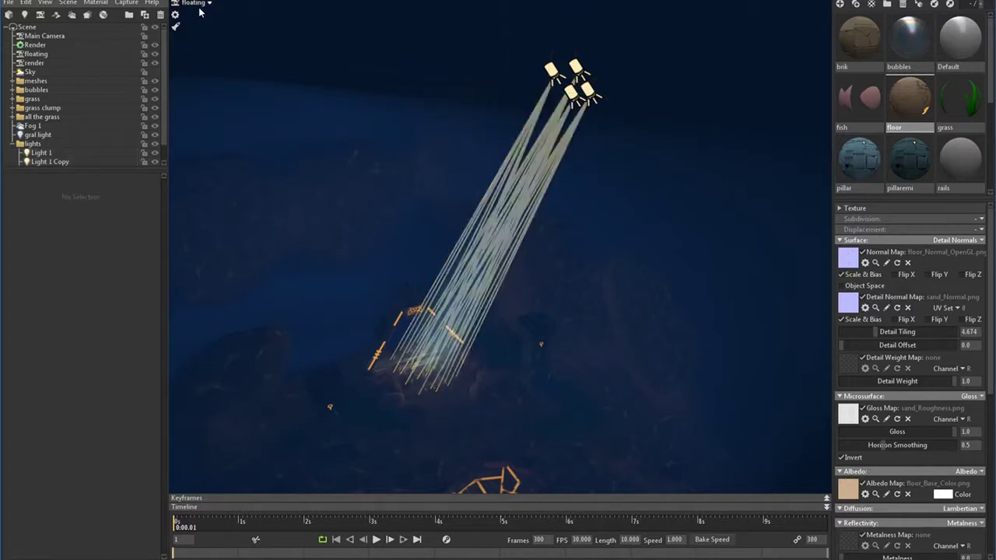
left_click(202, 5)
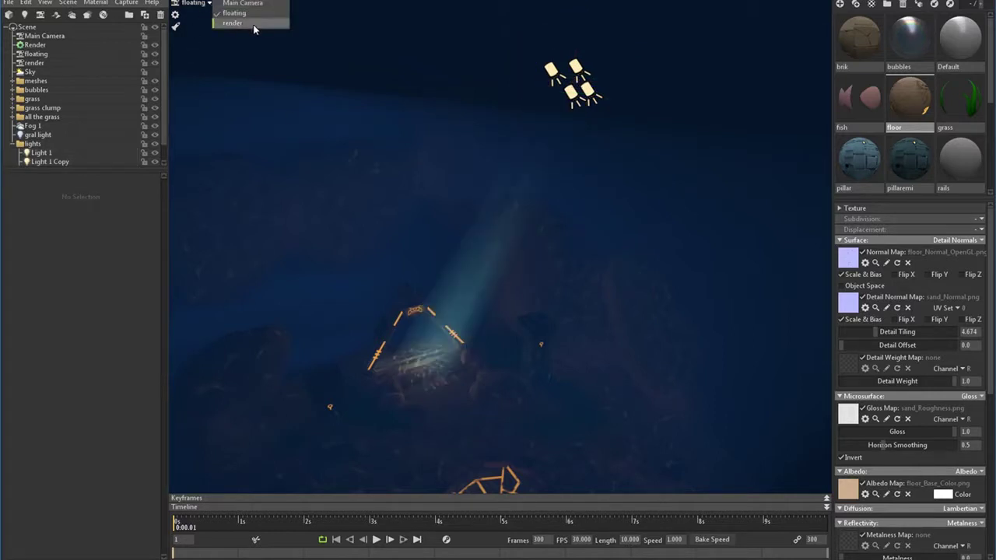
left_click(233, 23)
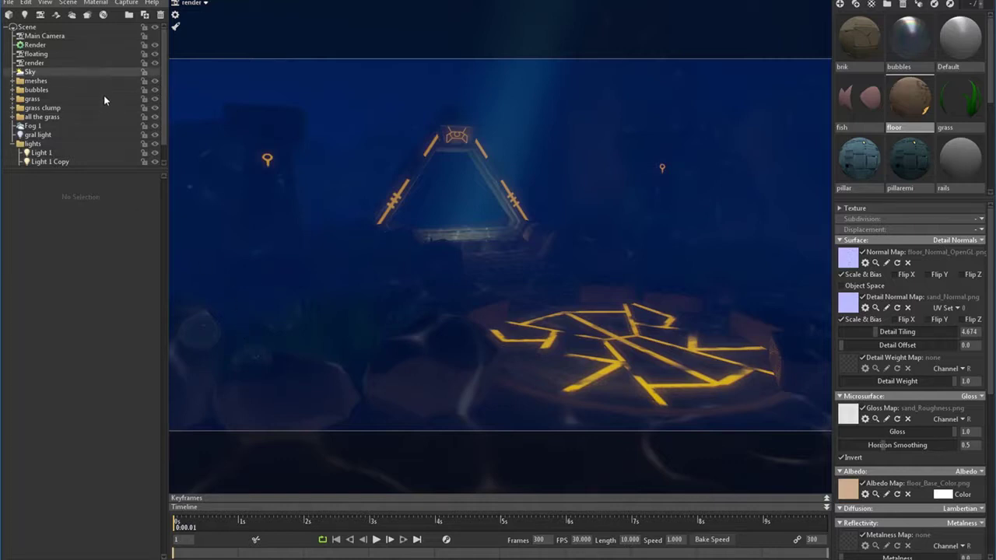
left_click(195, 3)
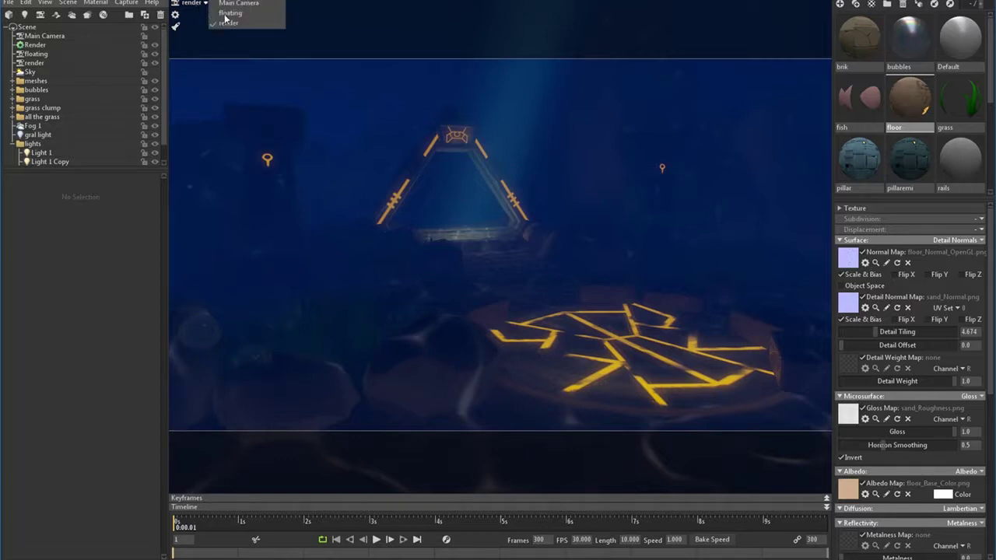
left_click(228, 17)
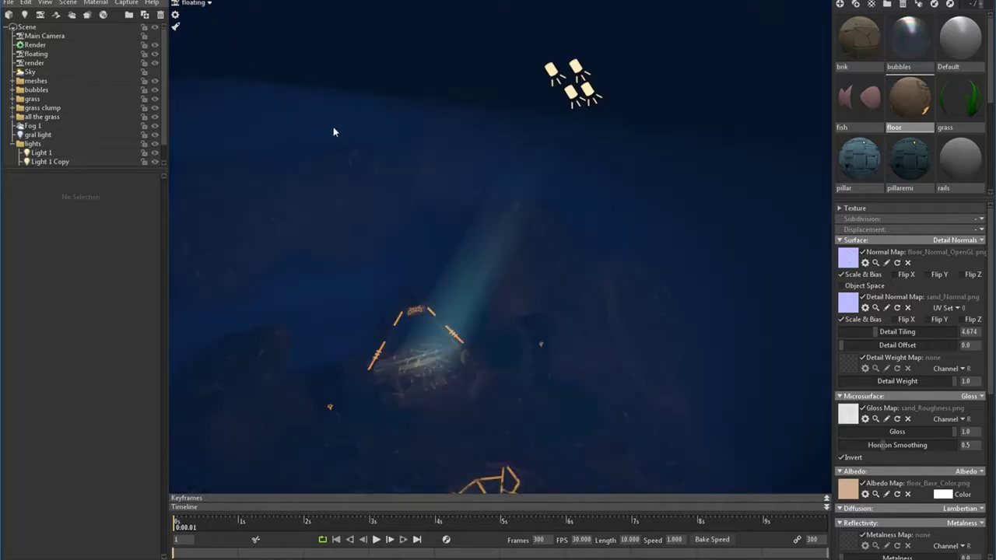
- Select the four spotlights above the triangular gate, duplicate them together, and shift the copies sideways along the X axis to widen the beam
left_click_drag(545, 236, 497, 259)
left_click(474, 162)
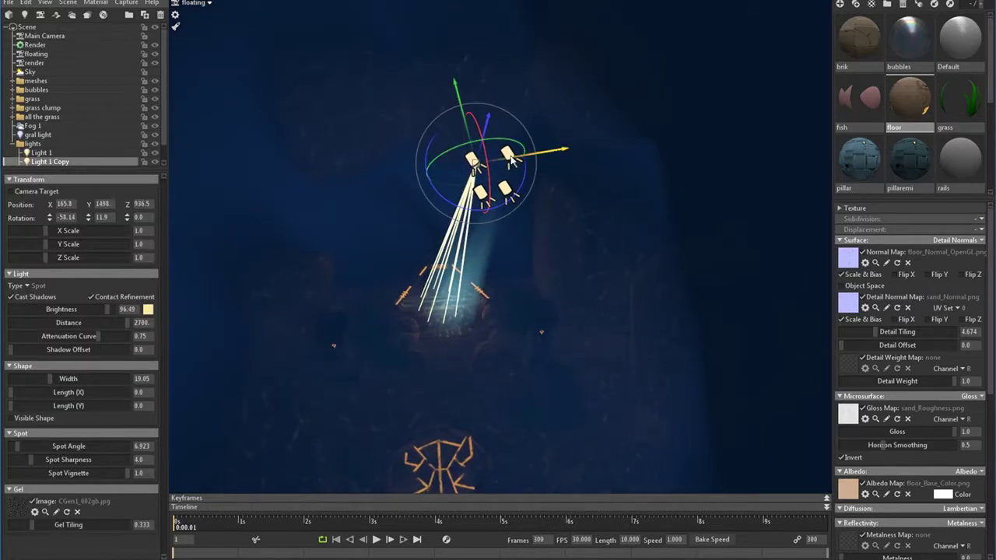
left_click_drag(558, 208, 528, 238)
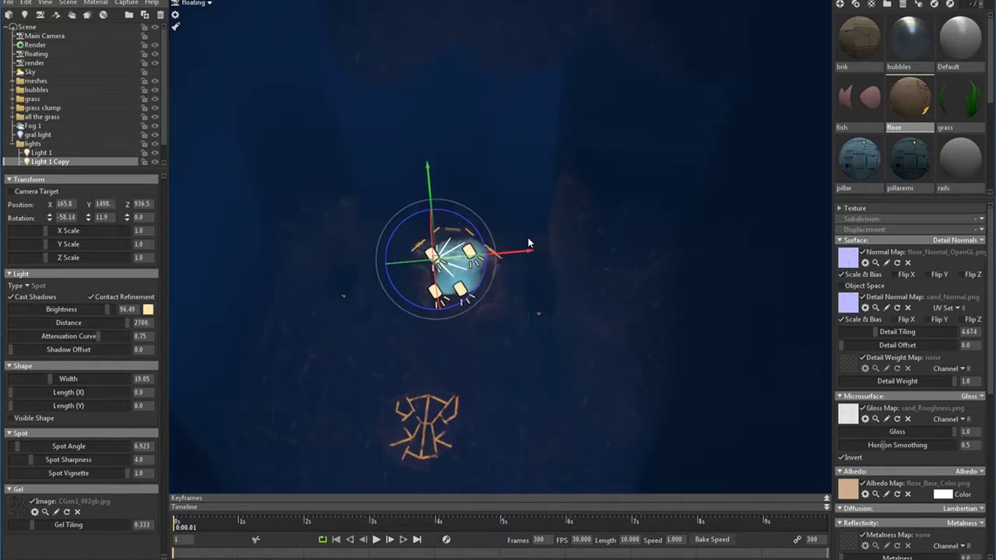
left_click(471, 248, "ctrl")
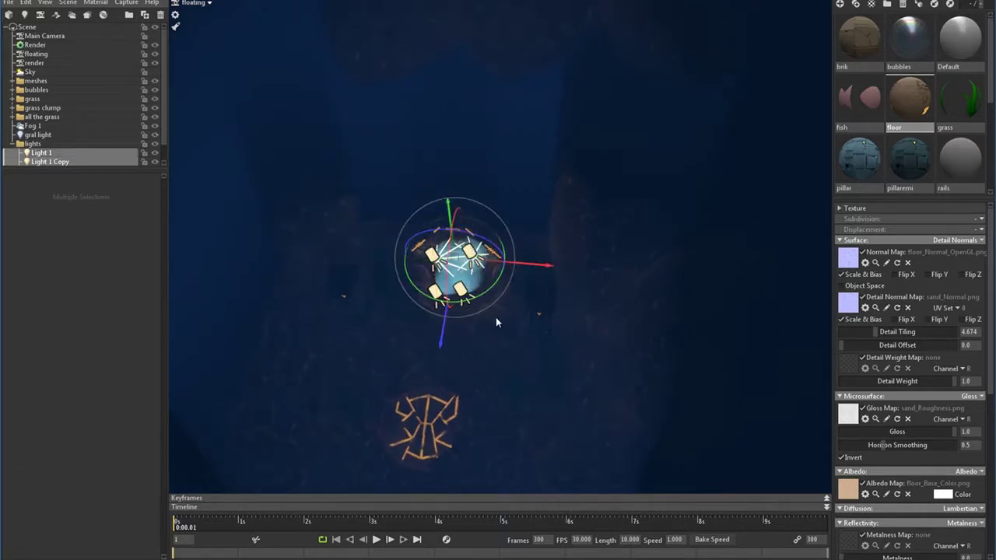
left_click_drag(495, 317, 486, 258)
left_click_drag(488, 246, 502, 186)
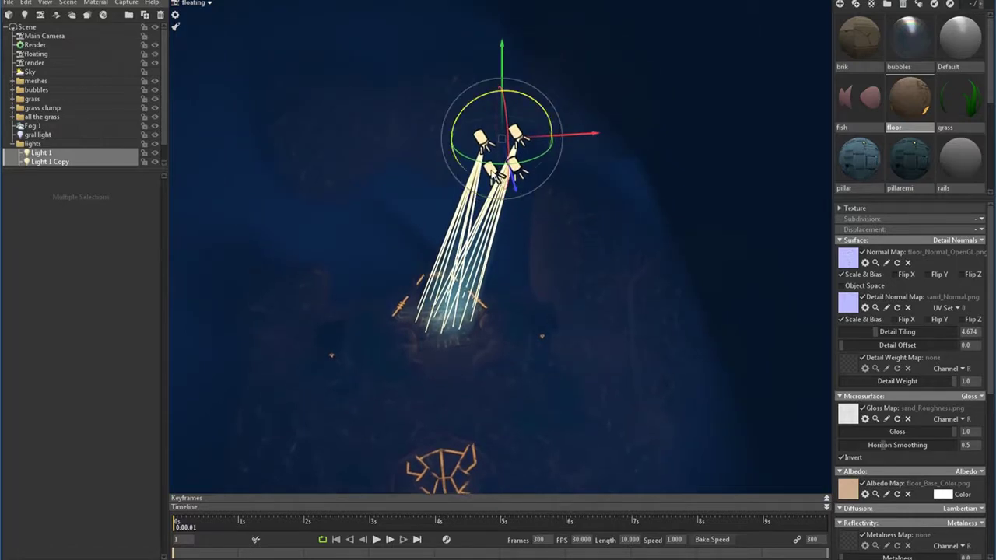
left_click(492, 173, "ctrl")
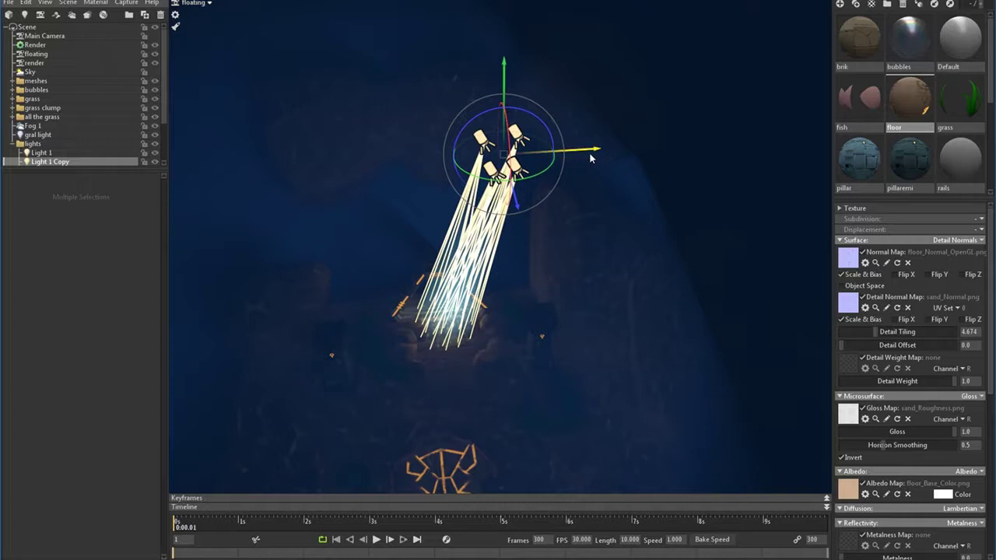
left_click_drag(595, 150, 574, 151)
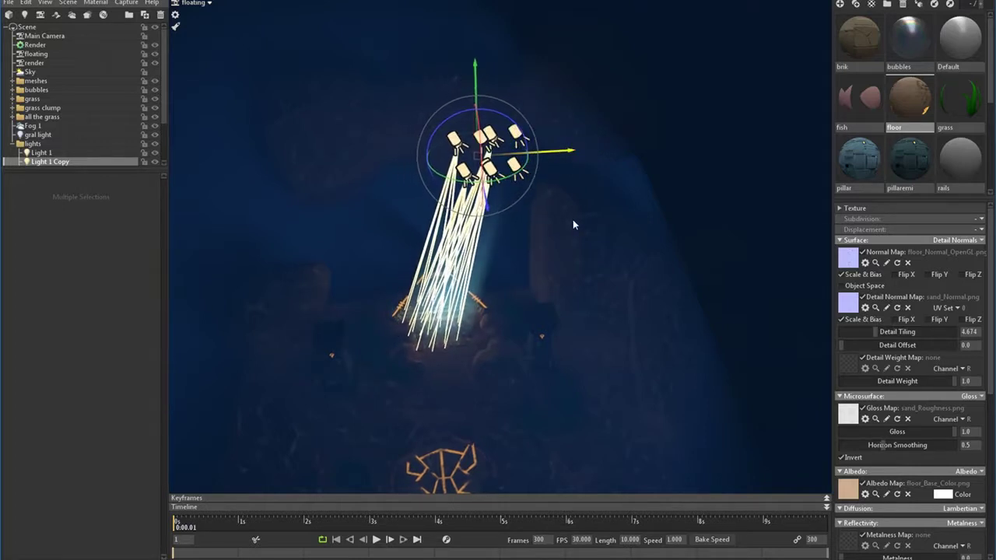
- Move the selected spotlight copies back along the Z axis to spread the light beam in depth
left_click_drag(573, 222, 606, 204, "alt")
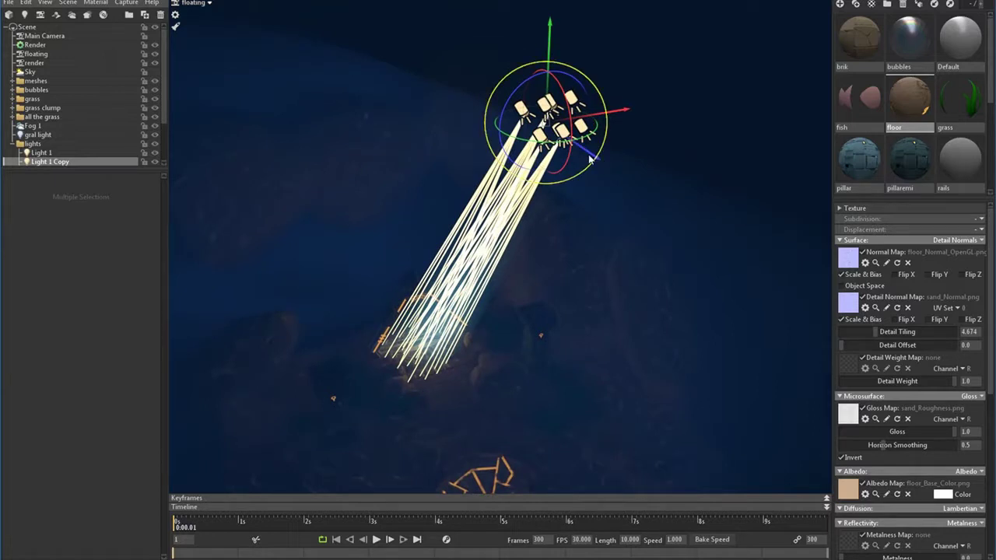
left_click_drag(589, 160, 567, 150)
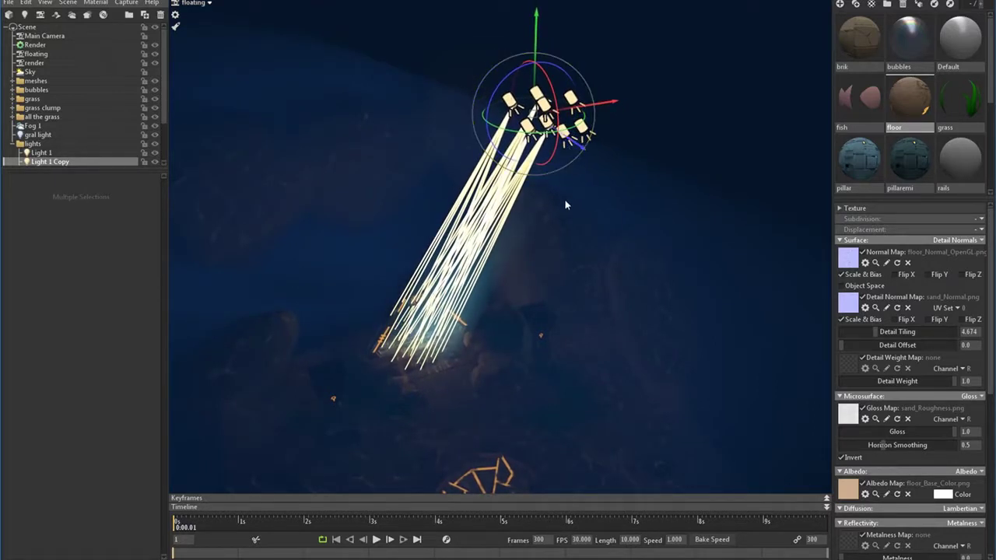
- Clear the selection to examine the widened light beam on the triangular gate in the render camera, and return to the floating camera
left_click(198, 3)
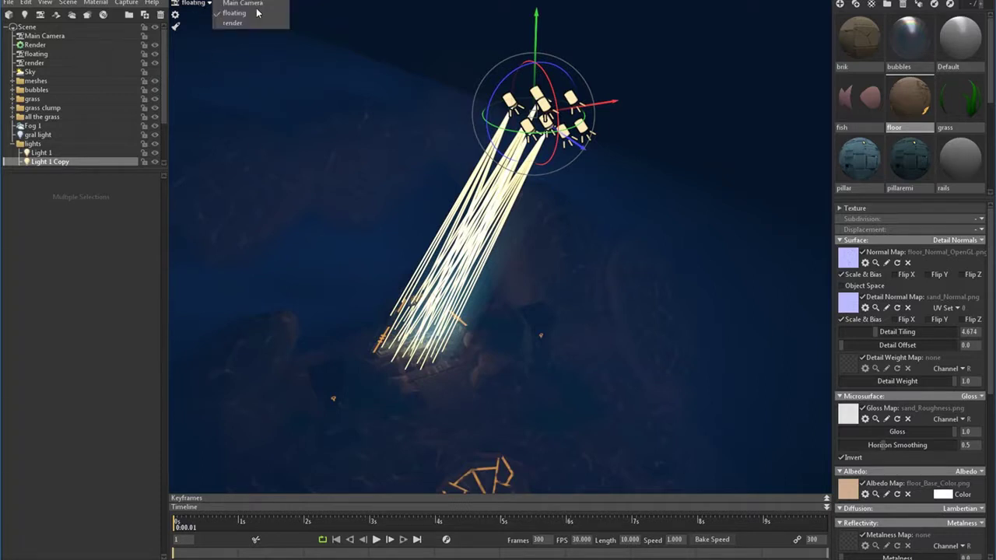
left_click(233, 22)
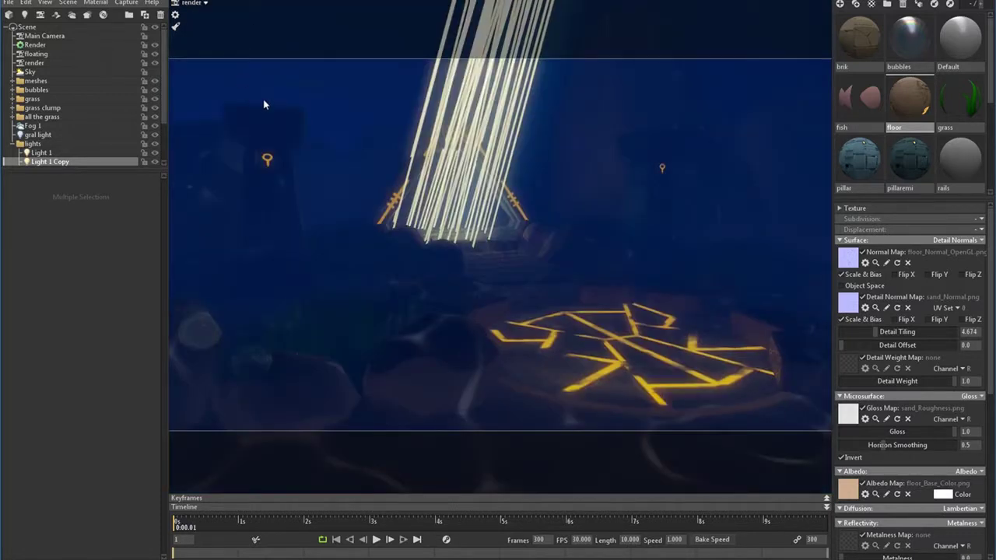
left_click(212, 73)
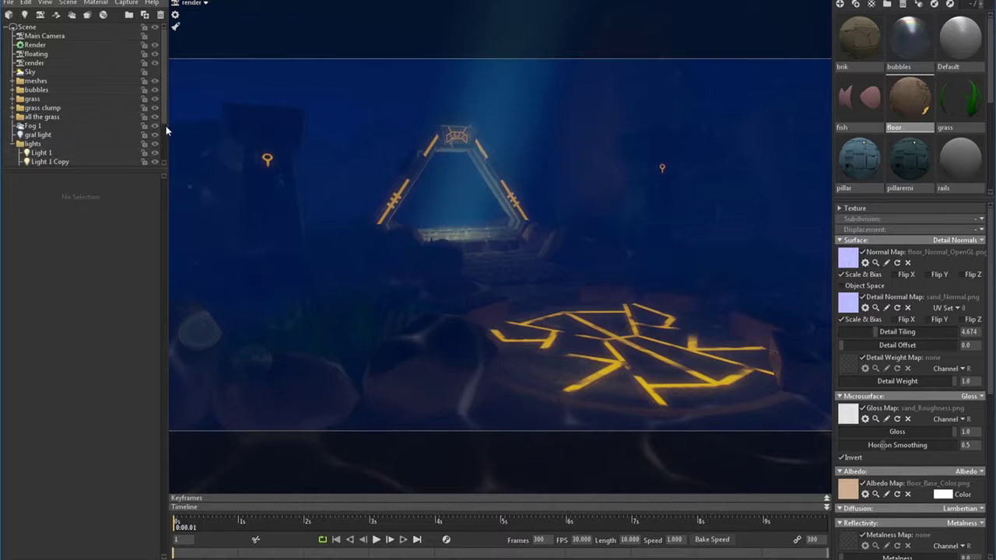
key("ctrl+d")
key("ctrl+d")
key("ctrl+d")
key("ctrl+d")
key("ctrl+d")
key("ctrl+d")
left_click(202, 4)
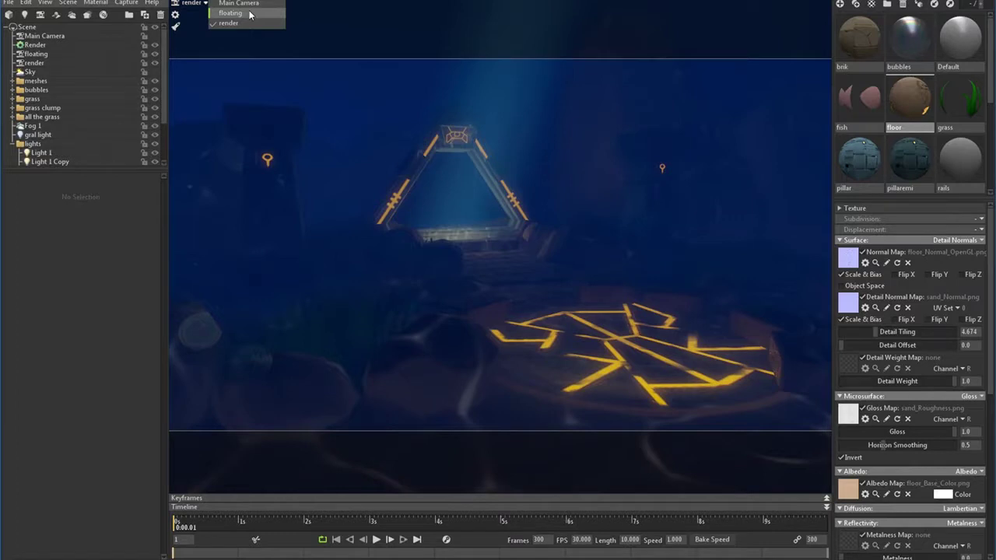
left_click(232, 13)
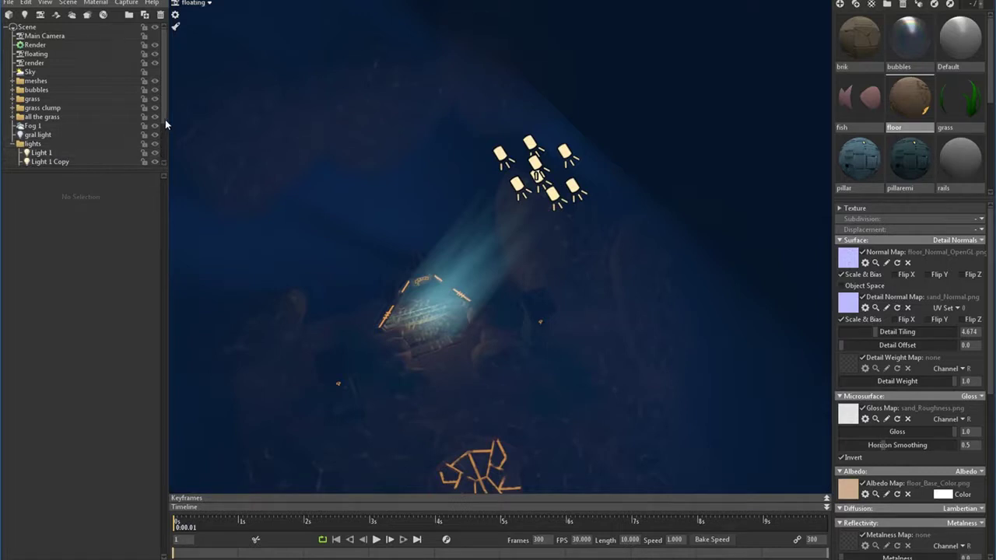
- Rename the lights folder in the scene hierarchy as All lights
left_click_drag(165, 120, 169, 191)
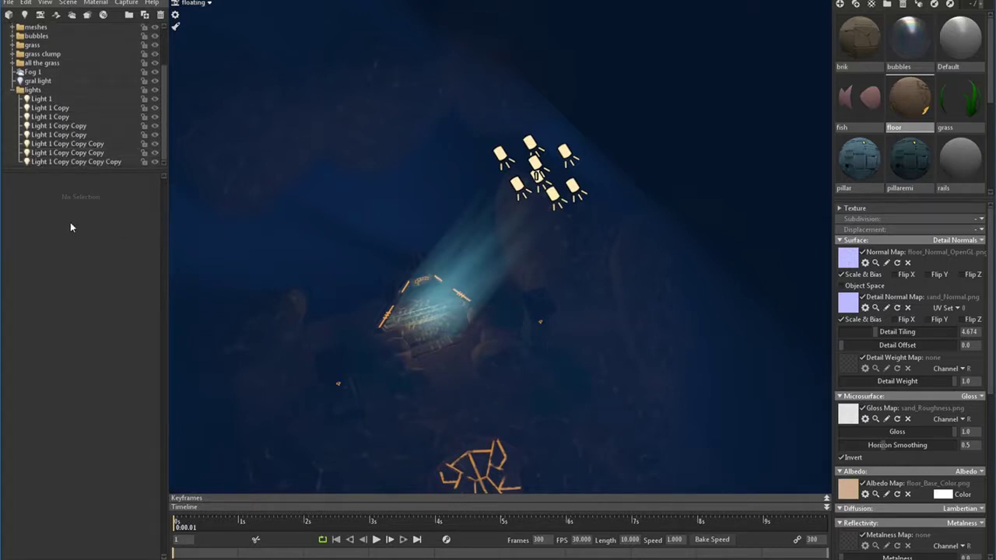
double_click(33, 91)
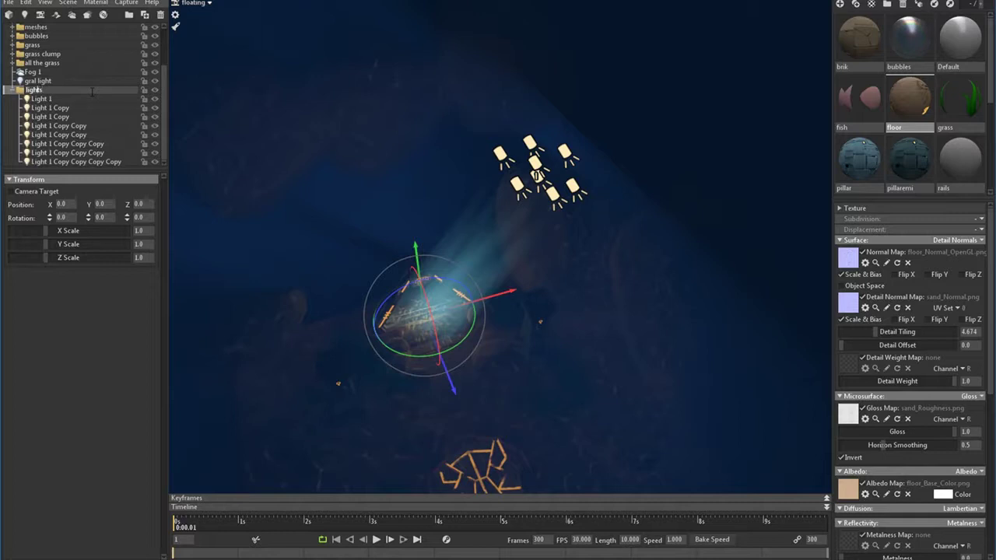
type("All")
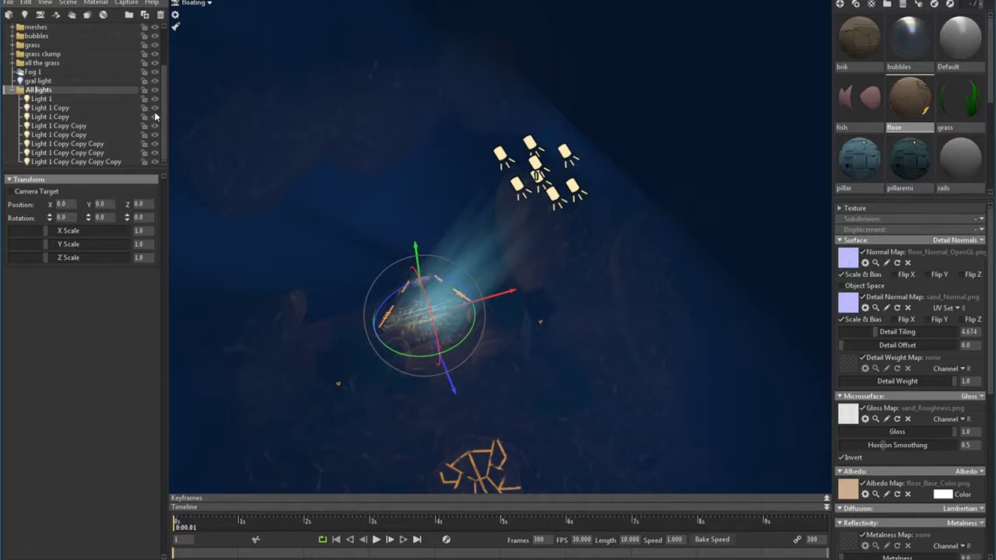
- Group Light 1 and all of its copies into a new folder named light shafts
left_click(105, 97)
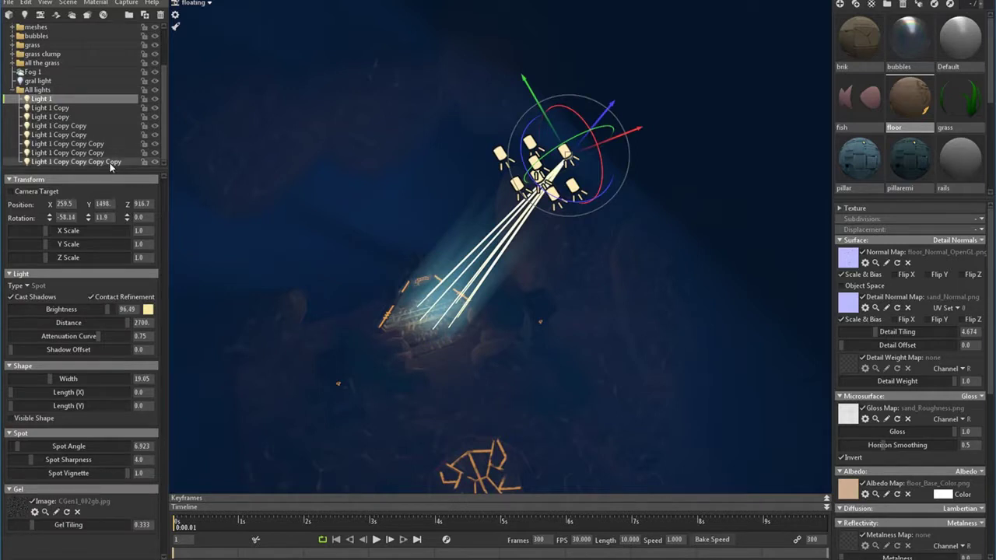
left_click(110, 164, "shift")
left_click(128, 14)
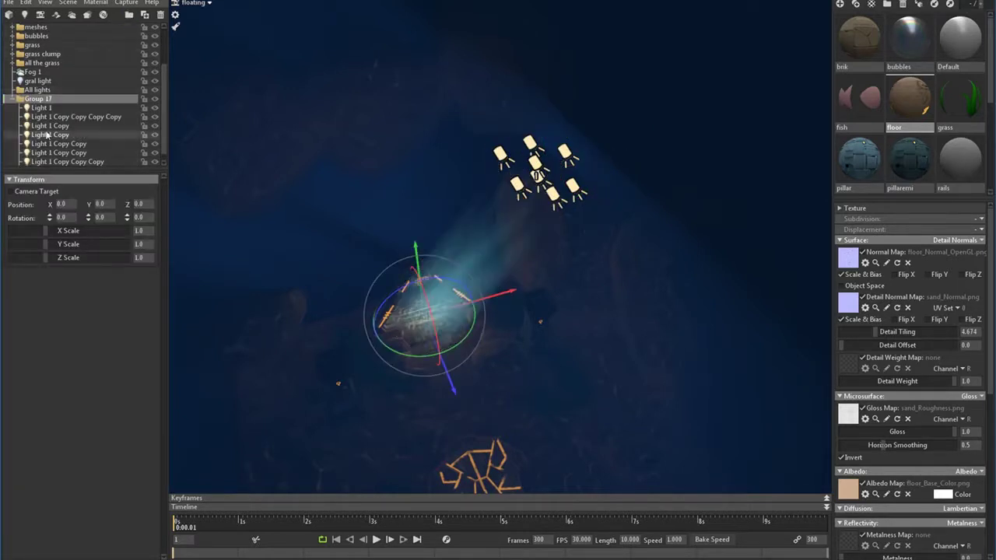
double_click(37, 101)
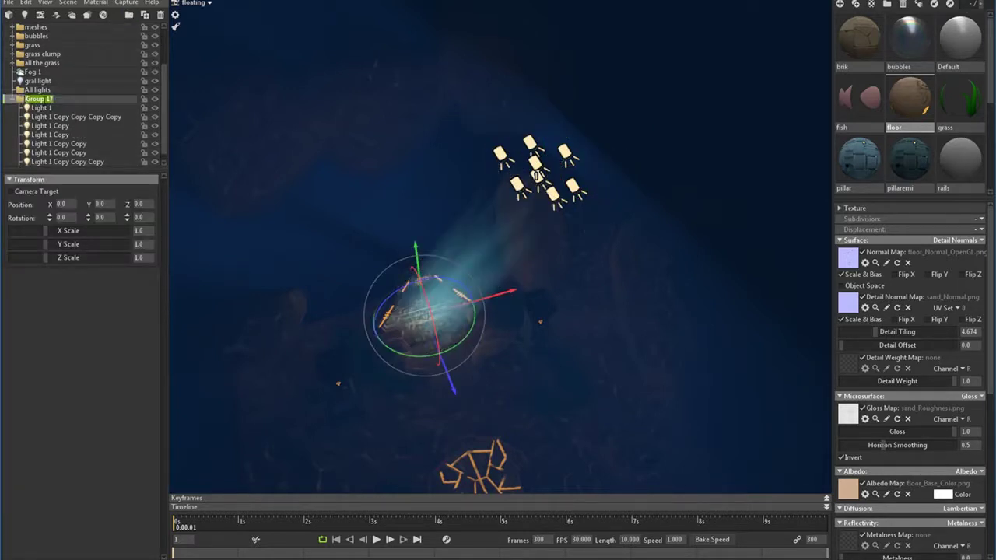
type("light shafts")
key("Return")
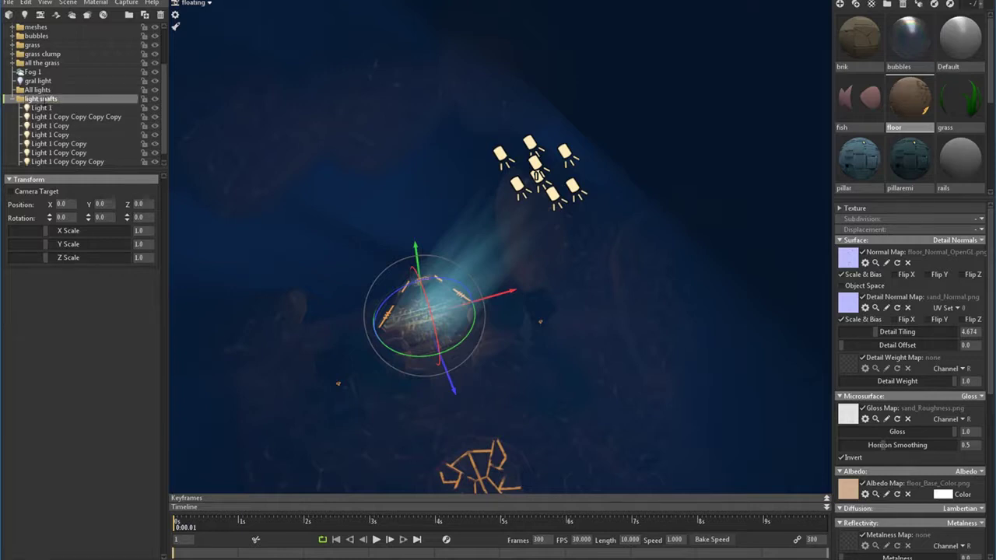
- Duplicate the collapsed light shafts group and move the copy to X 148, Z 226, in front of and beside the gate
left_click(12, 99)
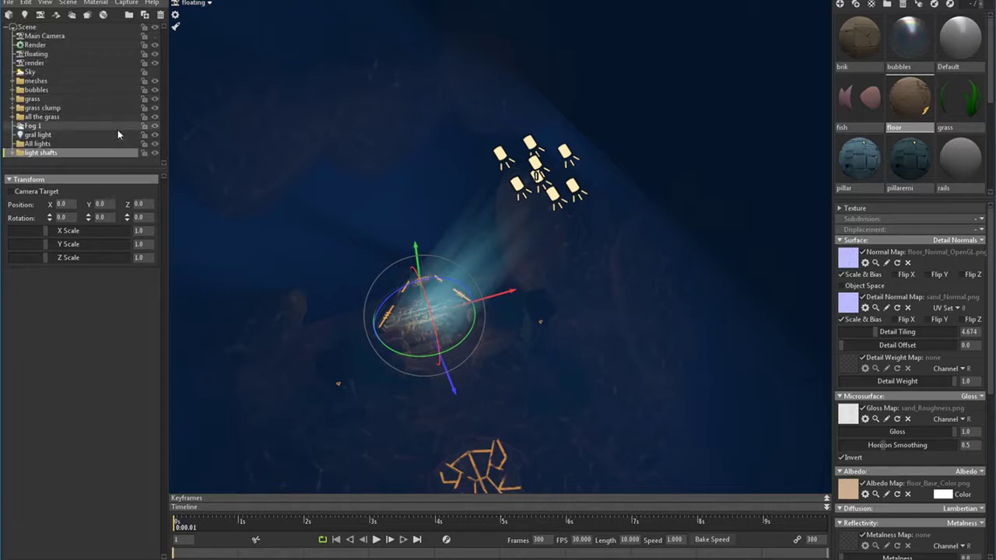
key("ctrl+d")
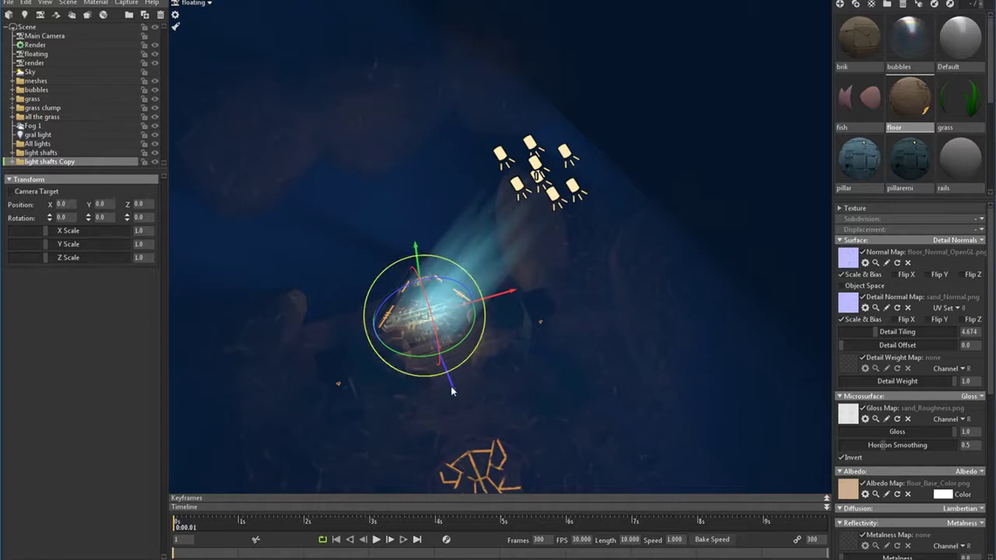
left_click_drag(455, 395, 514, 374)
left_click_drag(521, 325, 544, 321)
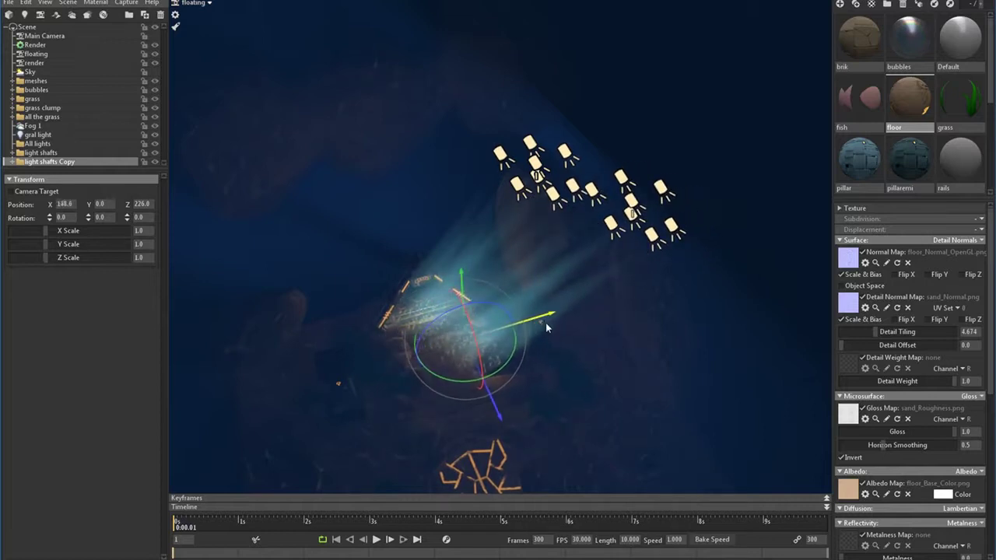